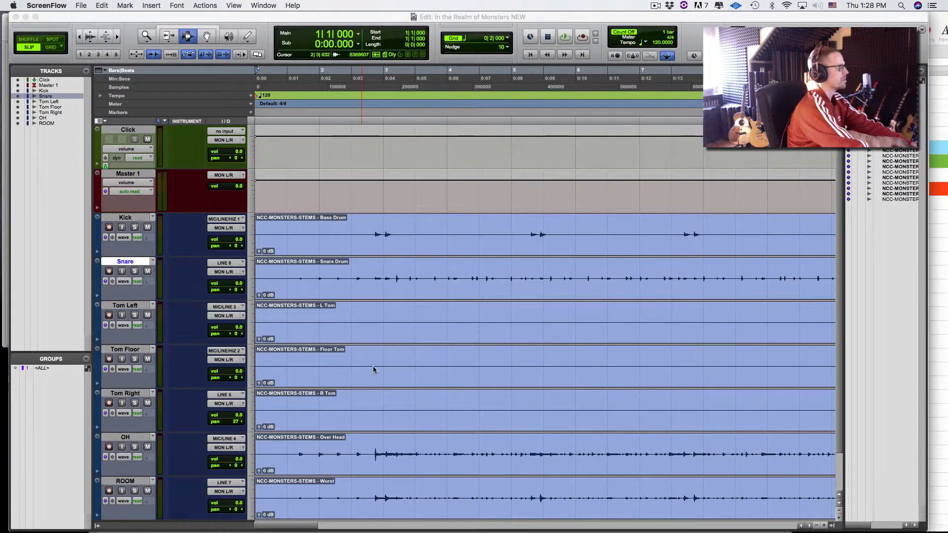
- Delete the lead-in from 1|1|000 to 1|2|431 on every drum track, Kick through ROOM
click(327, 286)
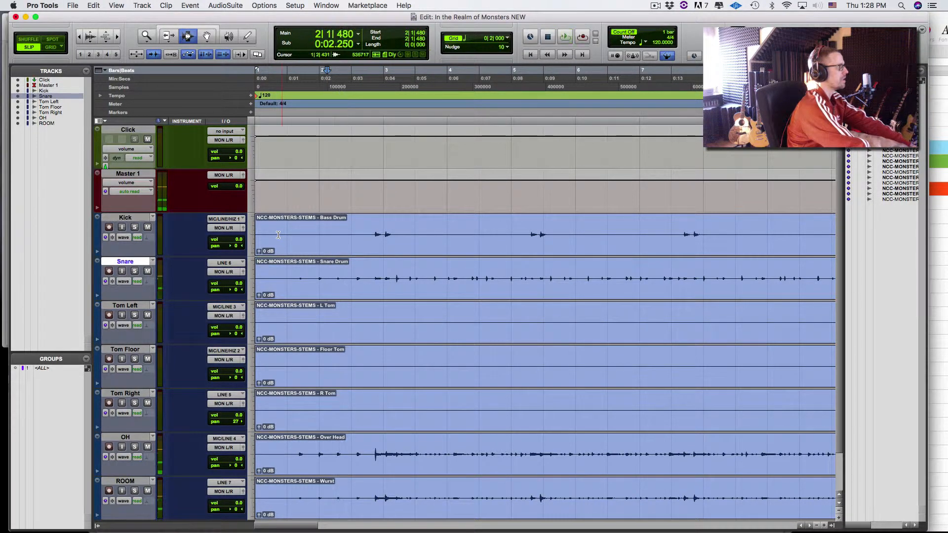
drag(278, 235, 193, 487)
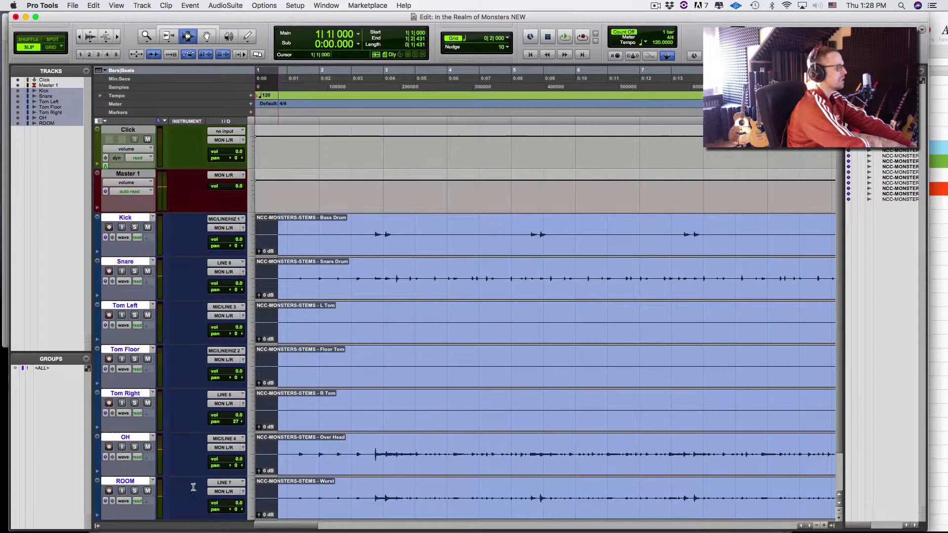
key(Delete)
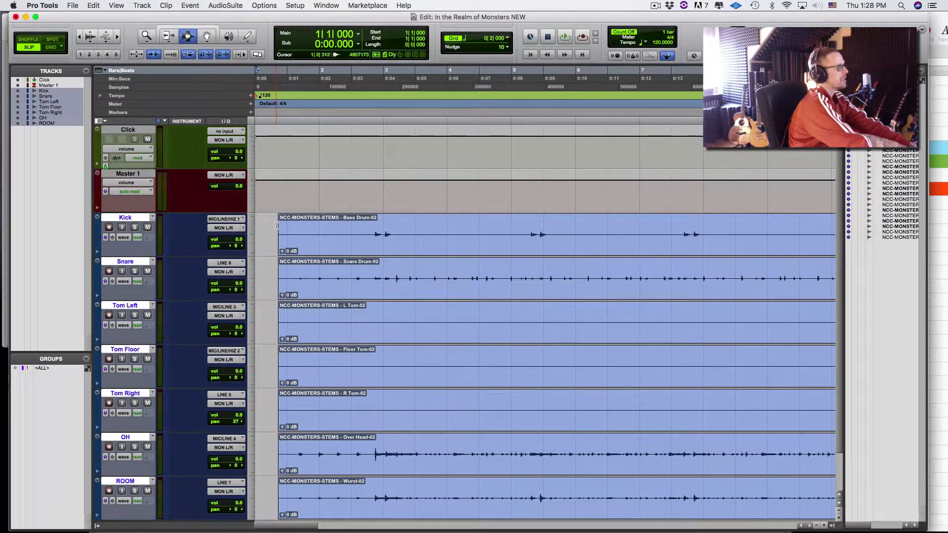
- Clear the multi-track selection, then enlarge the waveforms and zoom the timeline in to see quiet hits
click(259, 277)
click(255, 316)
drag(280, 233, 198, 527)
click(318, 370)
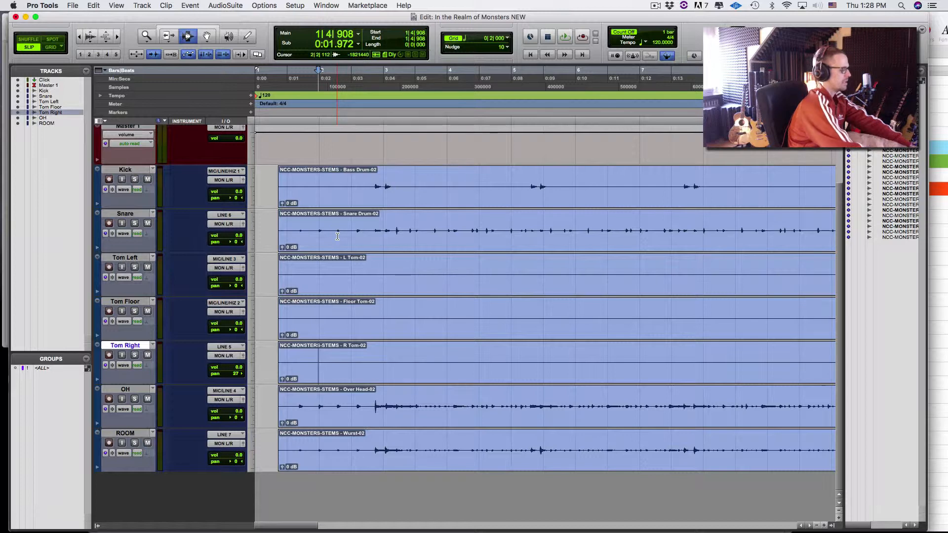
key(super+alt+bracketright)
key(super+alt+bracketright)
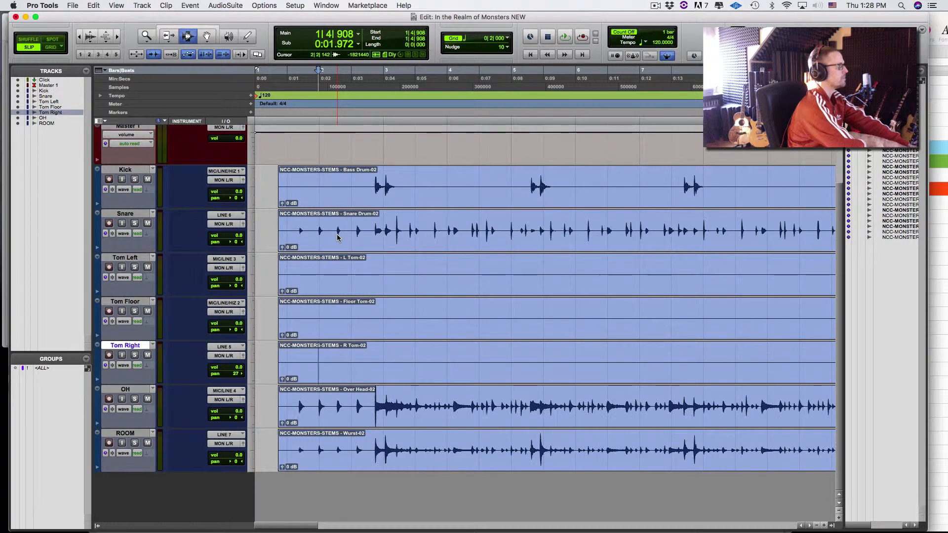
key(super+alt+bracketright)
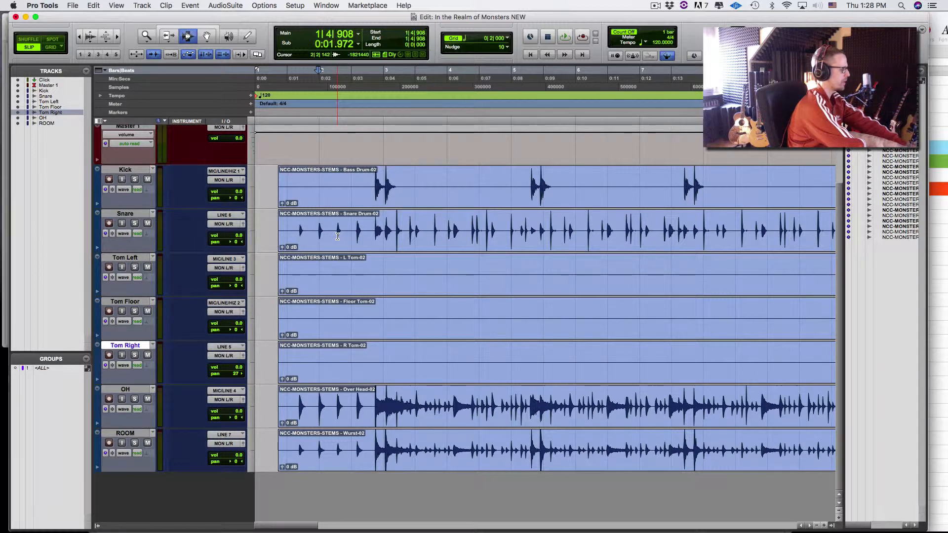
key(super+alt+bracketright)
key(super+alt+bracketleft)
key(super+alt+bracketleft)
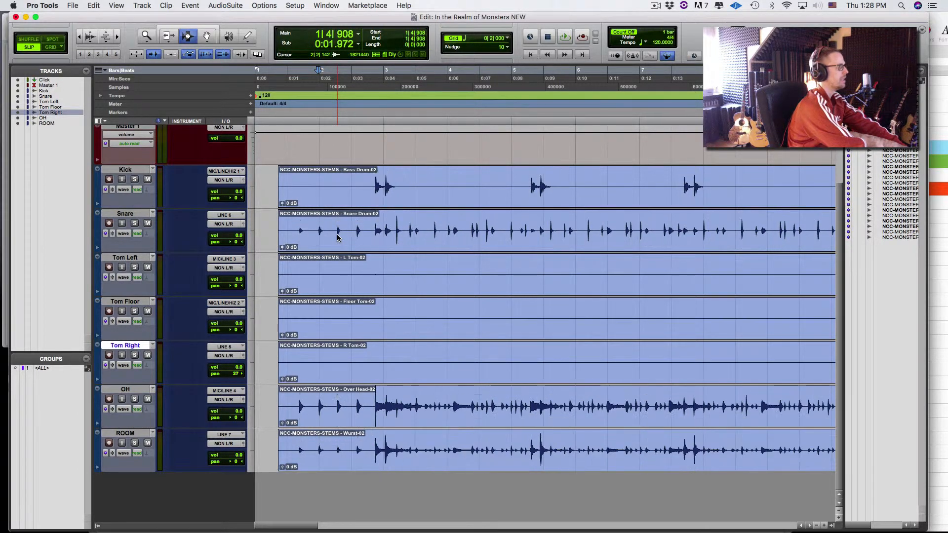
key(super+alt+bracketleft)
key(super+alt+bracketright)
key(super+alt+bracketright)
key(super+alt+bracketright)
key(super+alt+bracketleft)
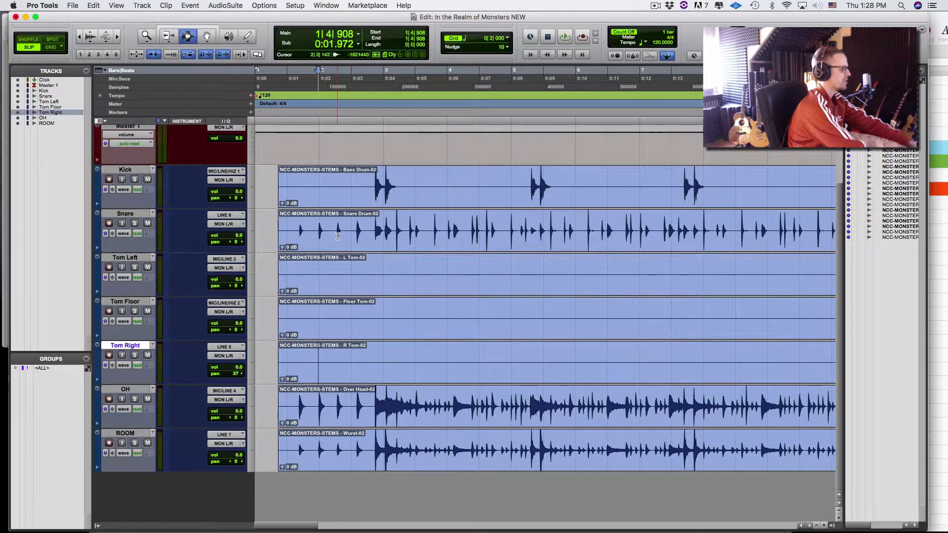
key(super+bracketright)
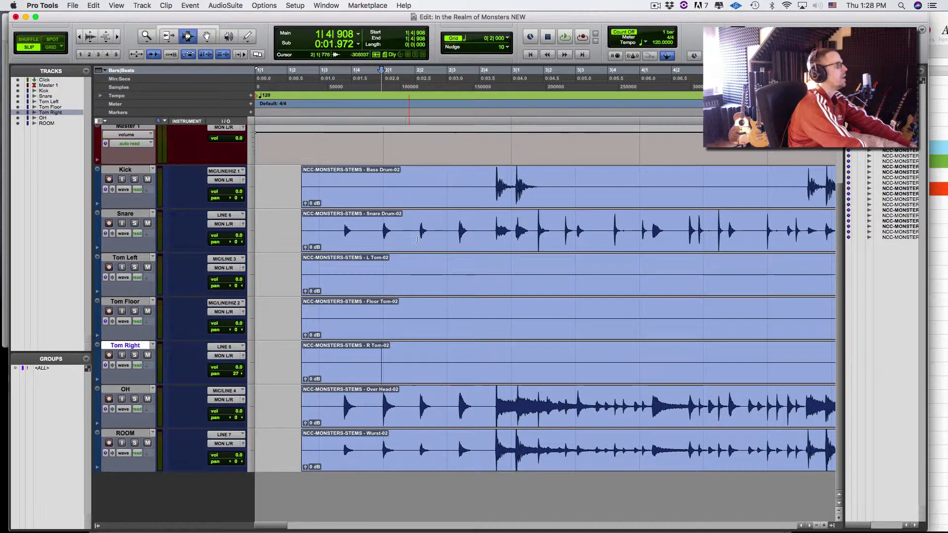
- Audition the first kick hit and the snare to locate the opening transient
click(471, 205)
key(Tab)
key(space)
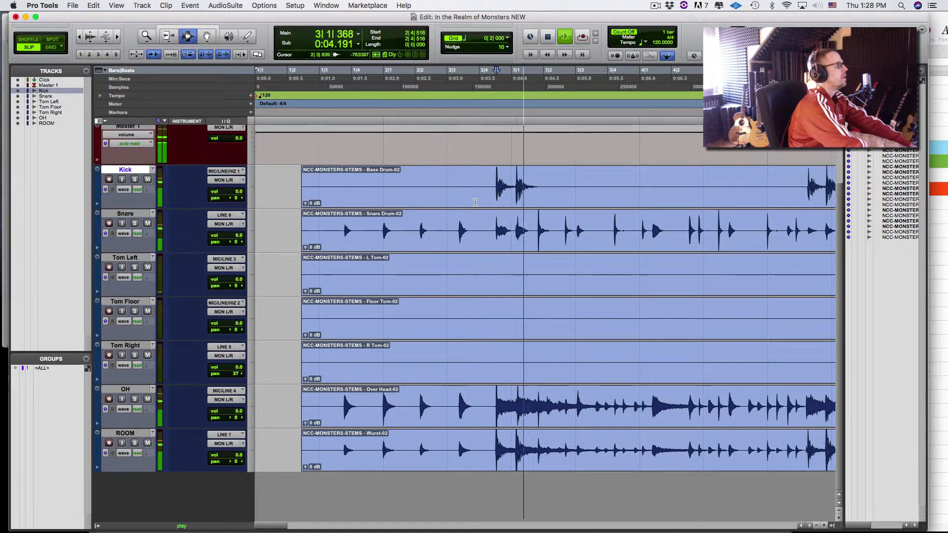
key(space)
click(331, 229)
key(space)
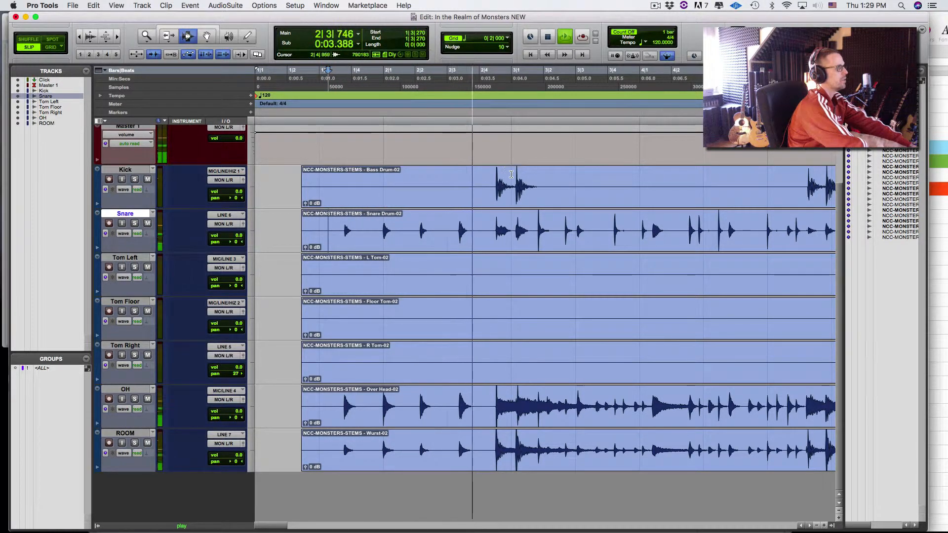
key(space)
- Add a Location 1 marker at the kick transient at 2|4|516
click(485, 199)
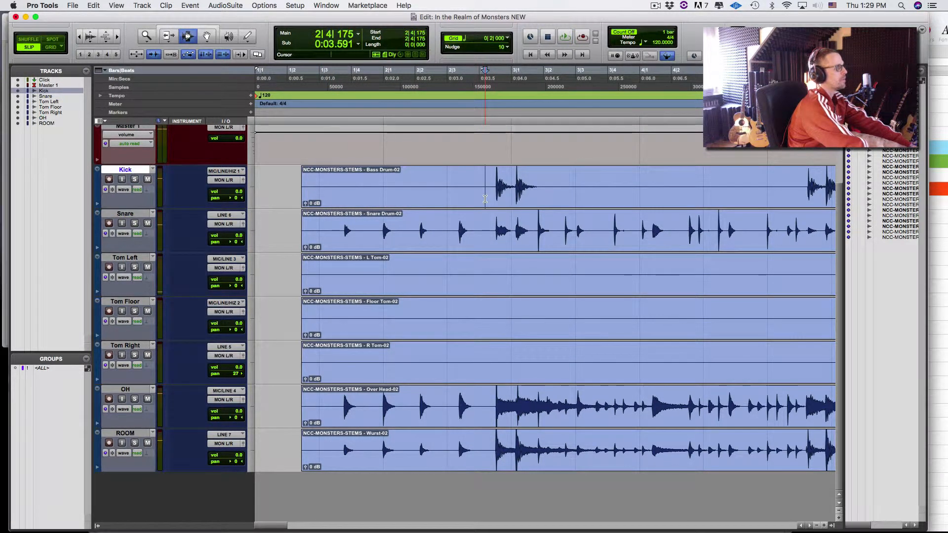
key(Tab)
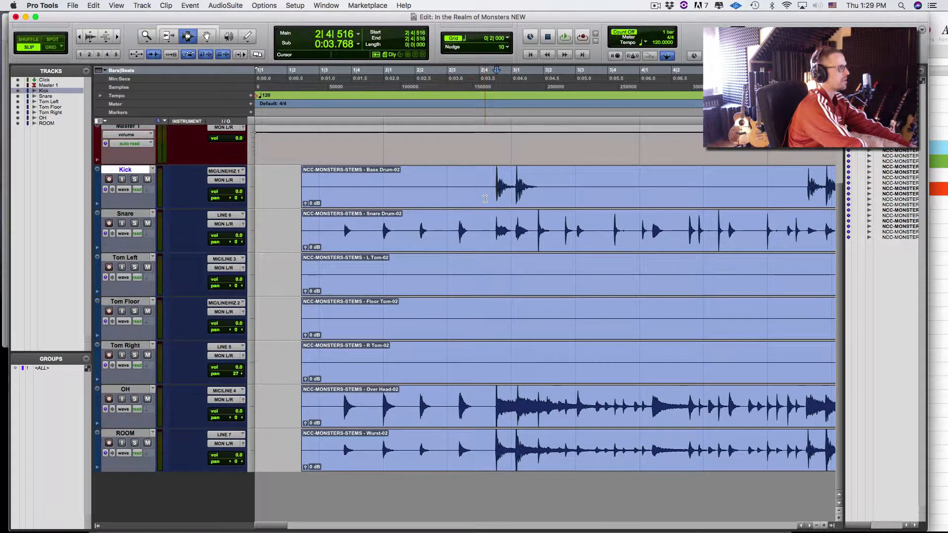
key(KP_Enter)
key(Return)
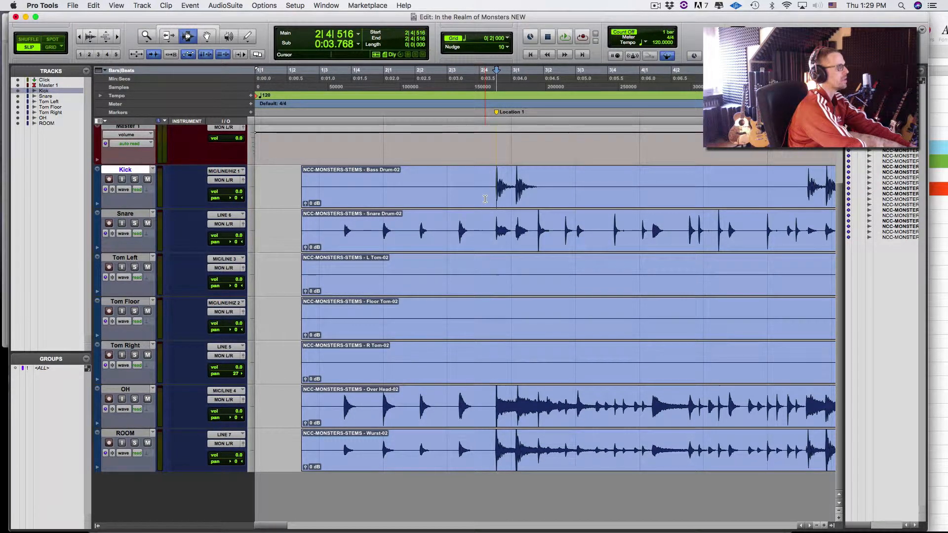
- Zoom in on the Location 1 kick hit and play back the soloed Snare
key(t)
key(t)
key(t)
key(t)
key(t)
key(t)
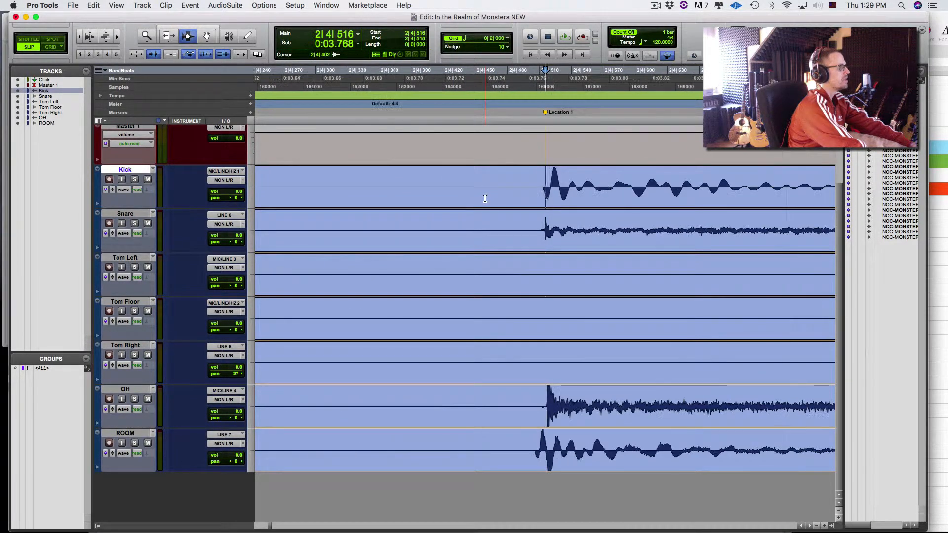
key(t)
key(t)
key(t)
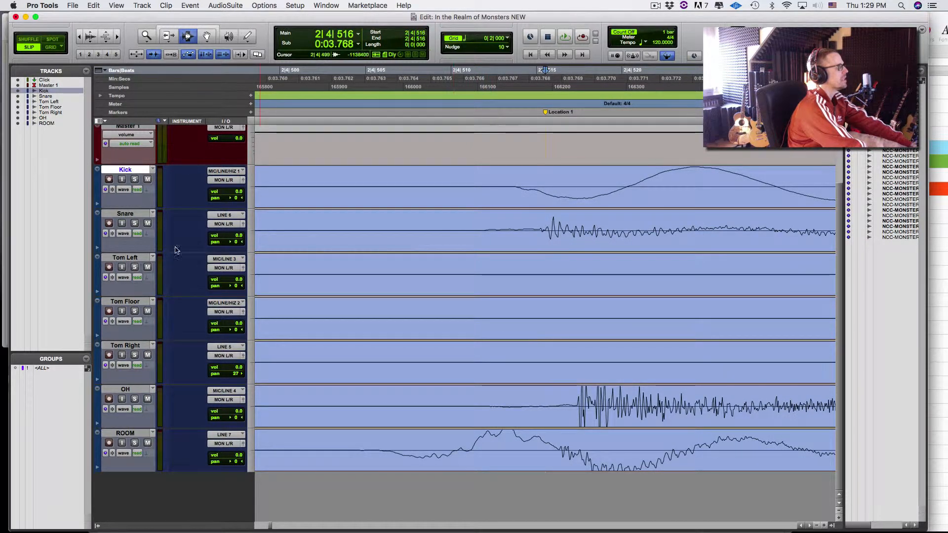
click(135, 223)
click(368, 204)
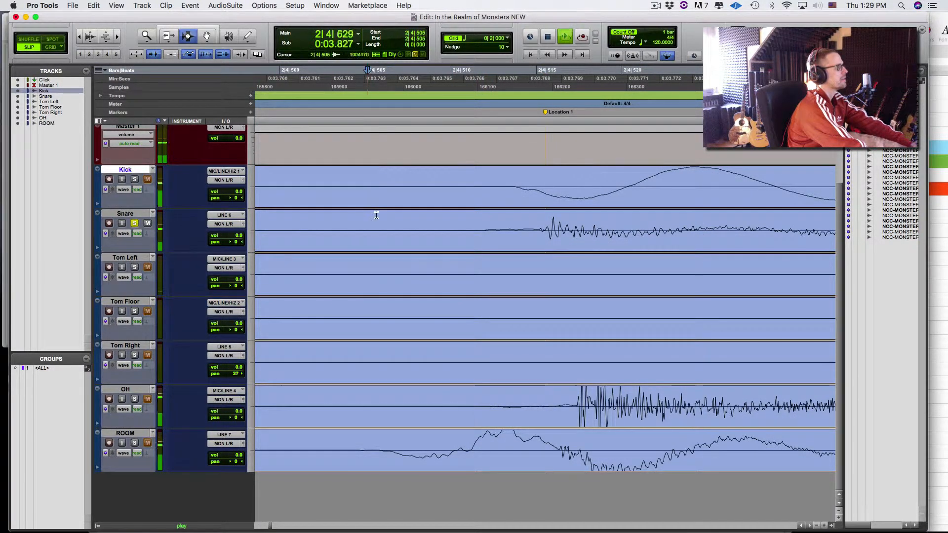
click(397, 227)
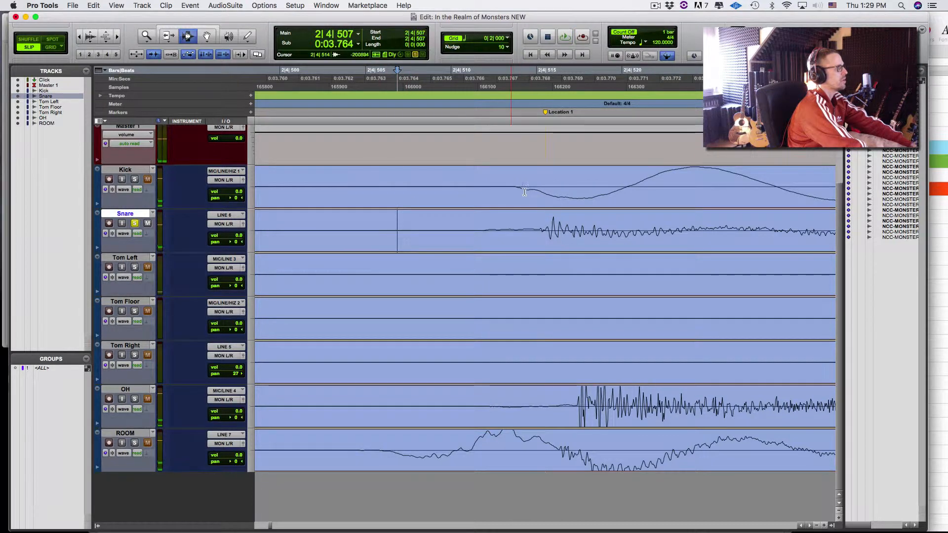
key(space)
key(space)
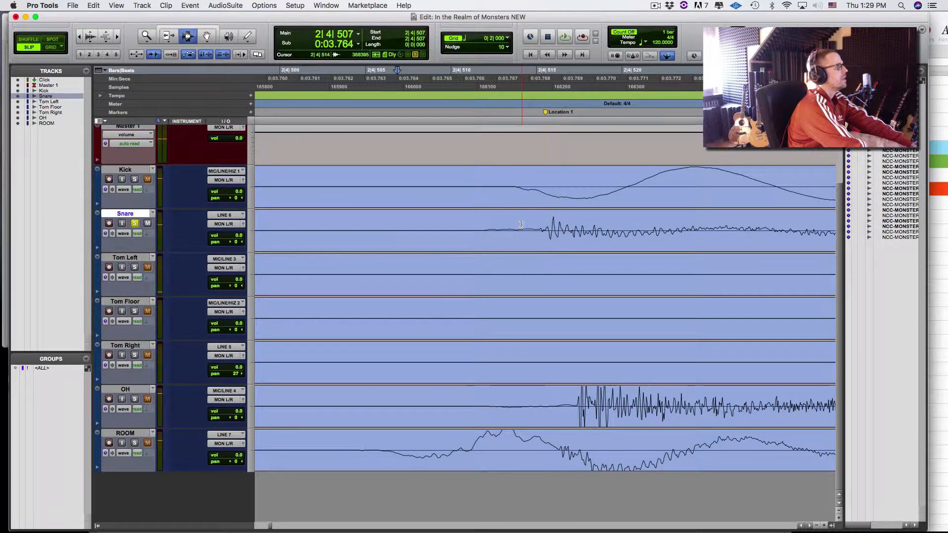
- Add a Location 2 marker at the kick onset, 2|4|514
key(alt+super+bracketright)
key(alt+super+bracketright)
key(alt+super+bracketright)
key(alt+super+bracketright)
key(alt+super+bracketright)
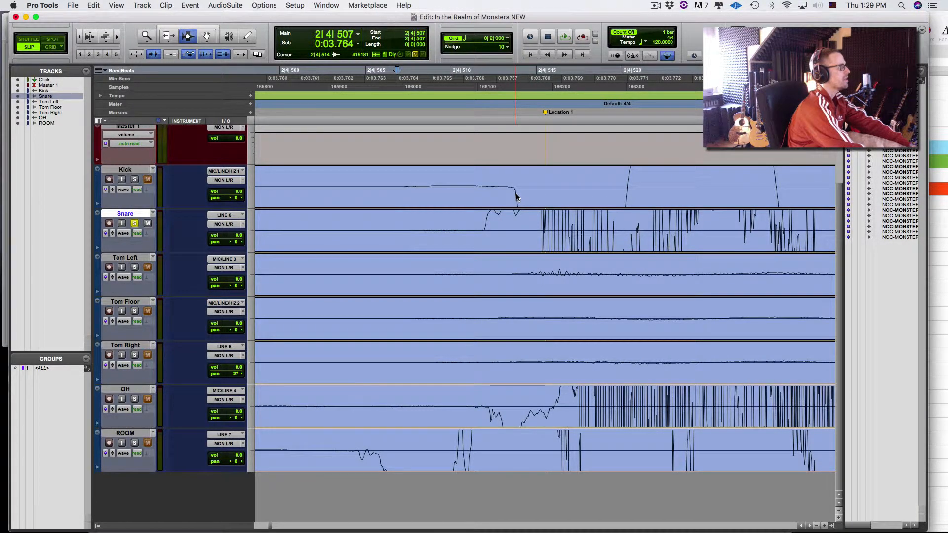
key(alt+super+bracketleft)
key(alt+super+bracketleft)
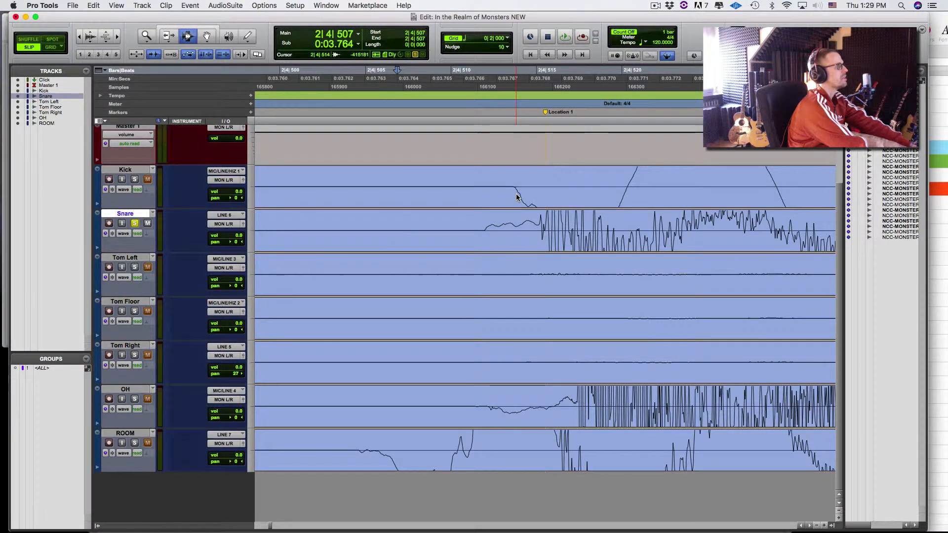
key(alt+super+bracketright)
key(alt+super+bracketright)
key(alt+super+bracketright)
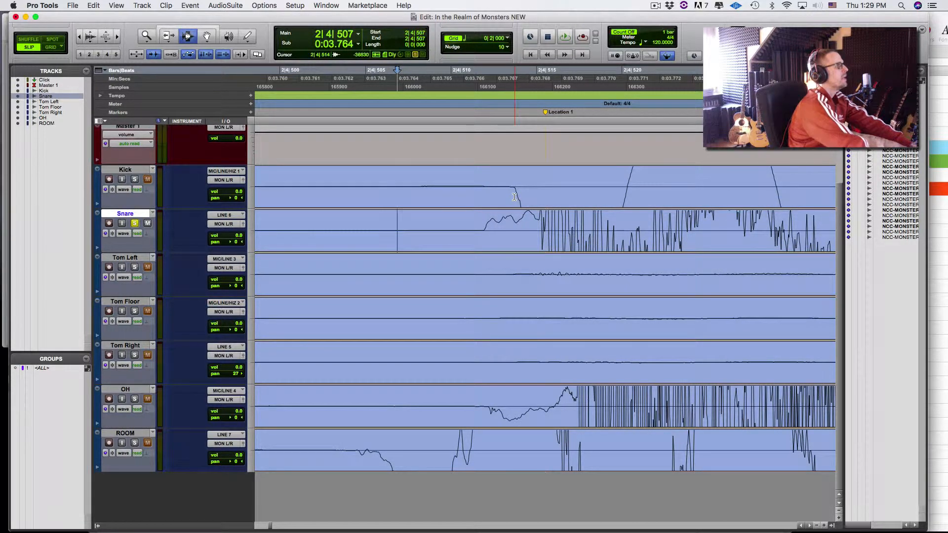
click(515, 194)
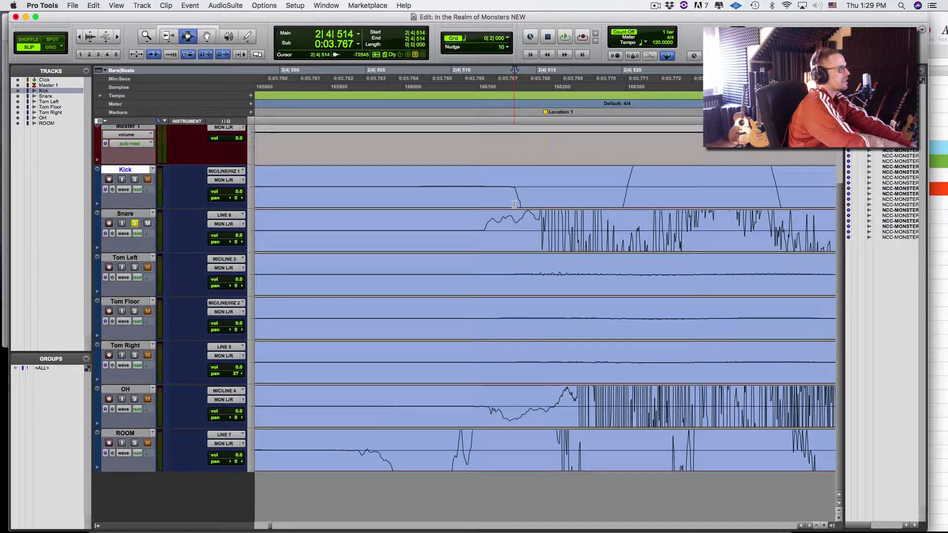
key(KP_Enter)
key(Return)
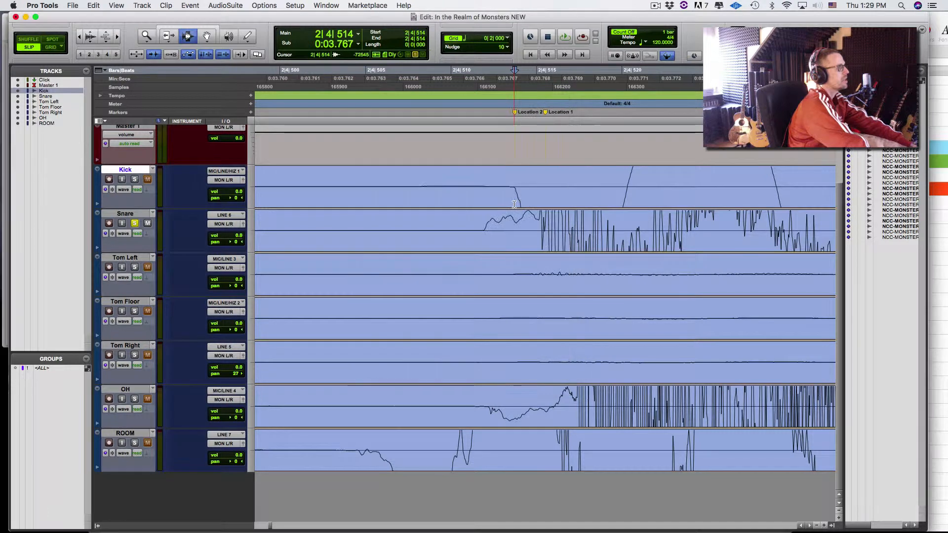
- Snap the Snare clip to the Location 2 point with the Grabber
click(485, 235)
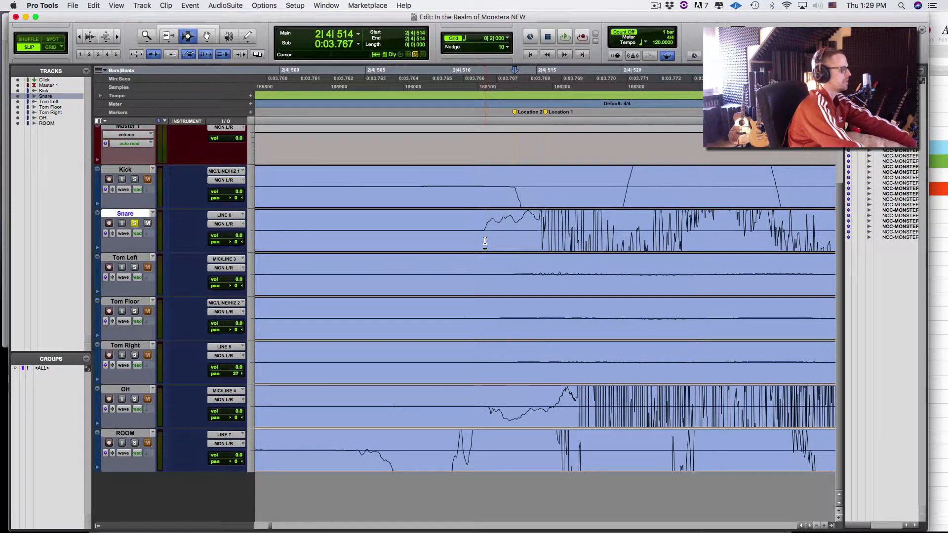
key(F8)
ctrl+shift+click(519, 232)
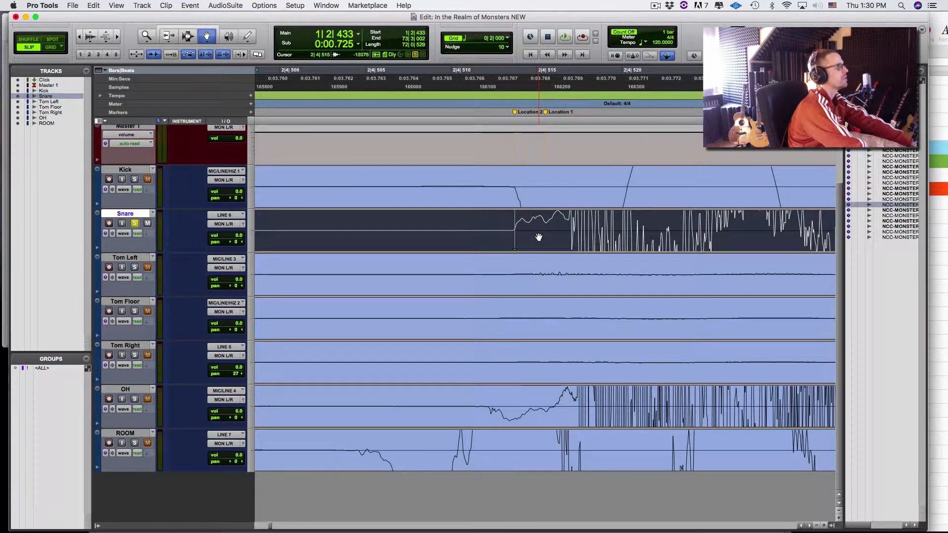
- Render the Snare clip with AudioSuite Other > Invert polarity
click(274, 3)
click(518, 206)
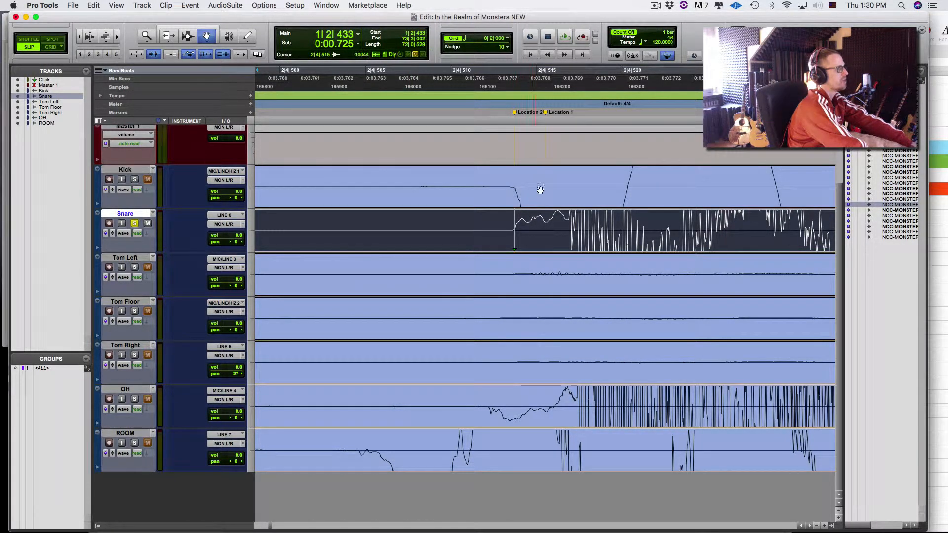
click(241, 5)
mouse_move(277, 111)
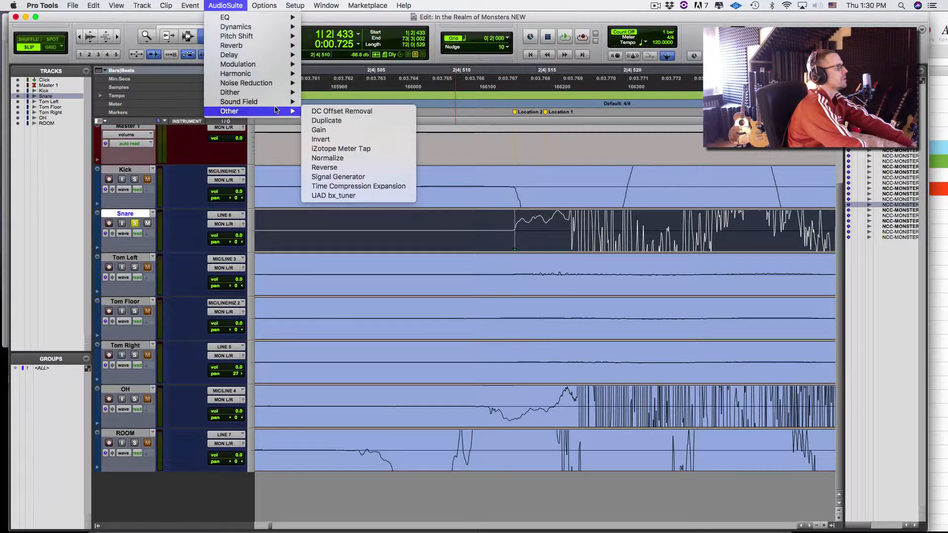
click(326, 141)
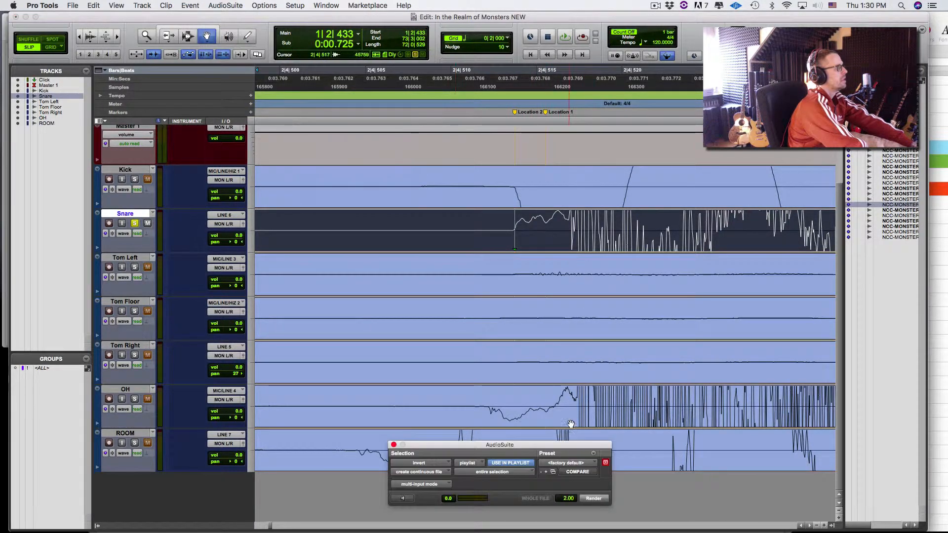
click(593, 498)
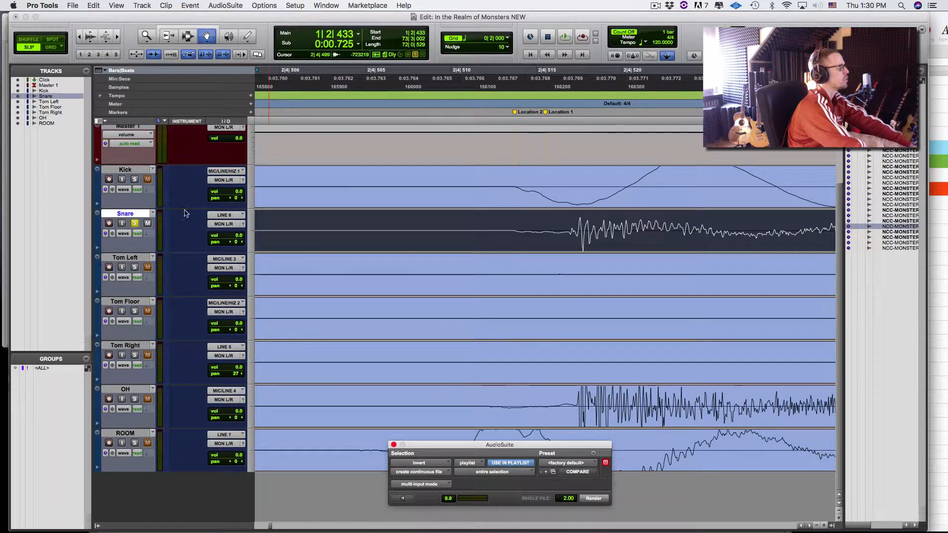
- Solo Kick with Snare and audition the hit from the snare position
click(135, 180)
key(space)
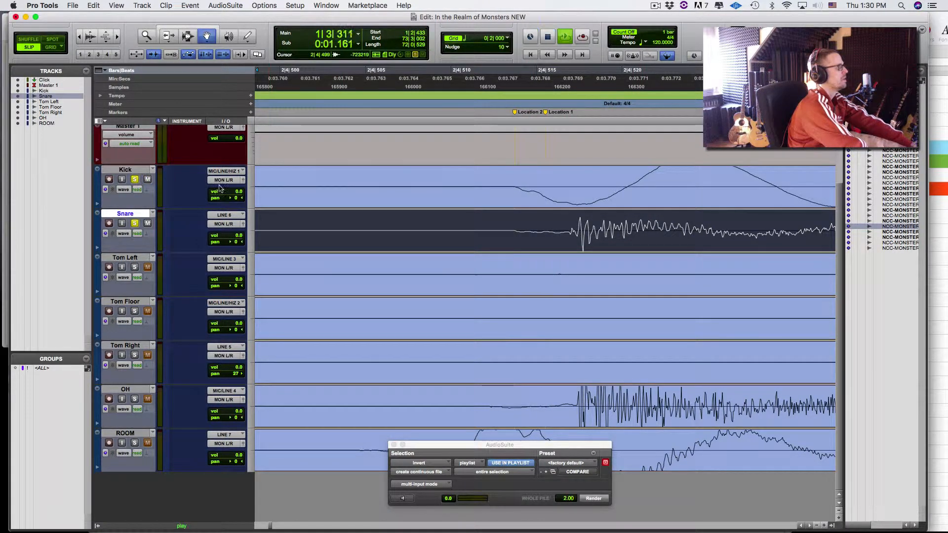
click(481, 79)
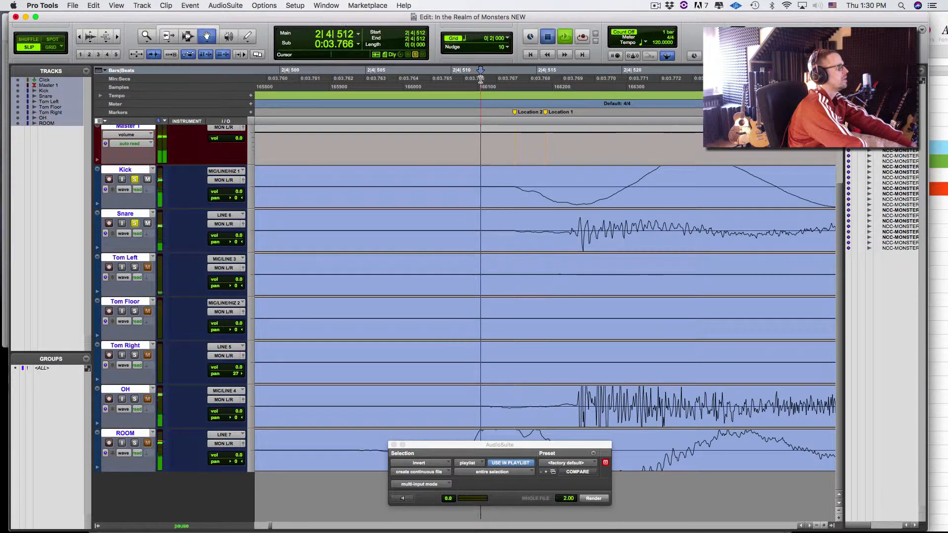
key(space)
key(space)
key(space)
key(space)
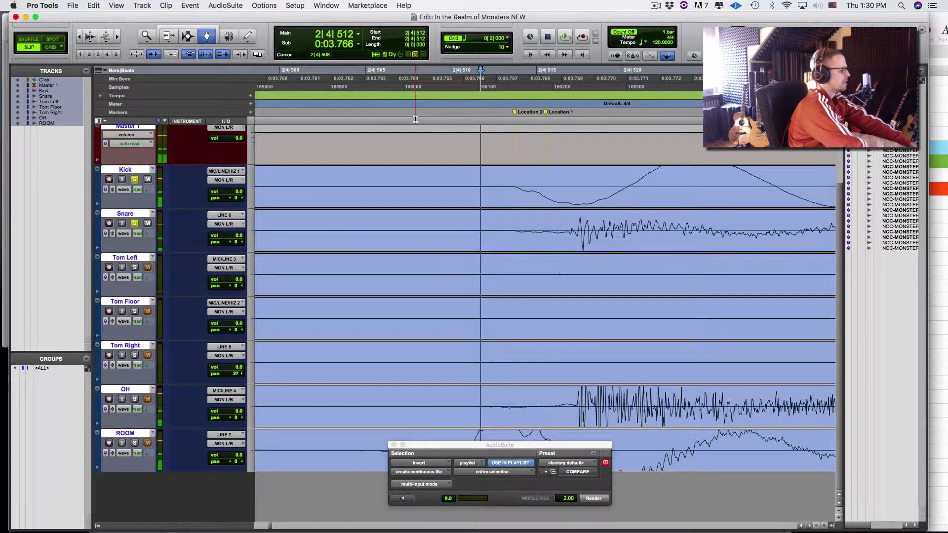
key(r)
key(r)
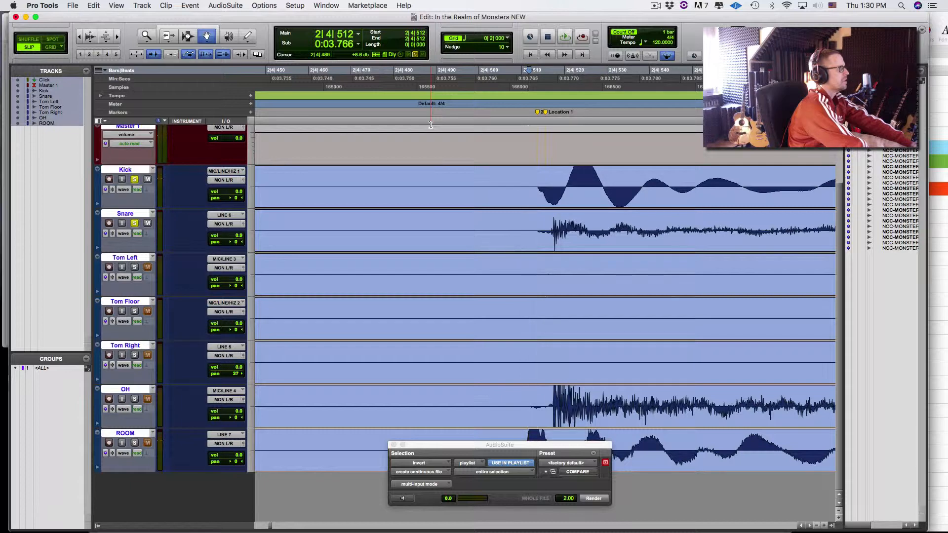
key(space)
key(space)
- A/B the snare Invert render against original polarity, keep the inverted version, and zoom out
key(super+z)
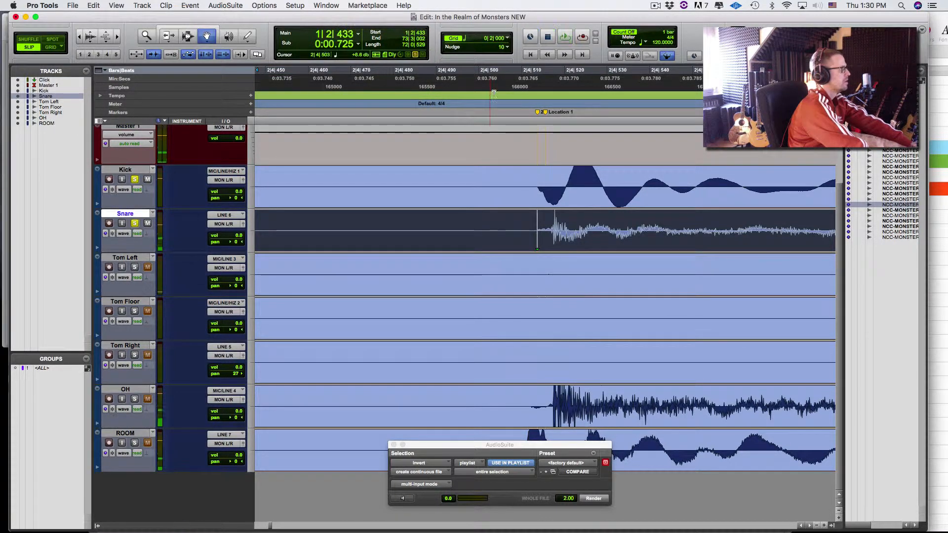
click(494, 75)
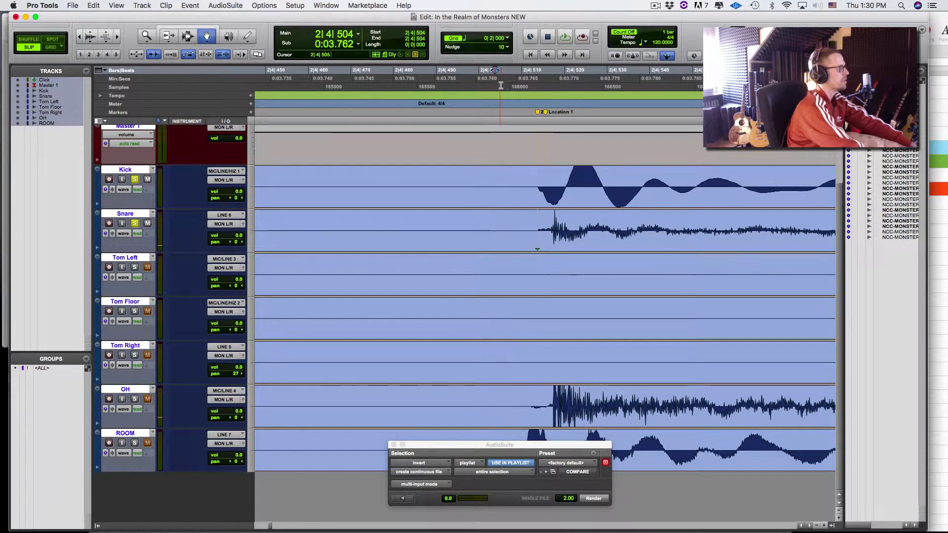
key(space)
key(space)
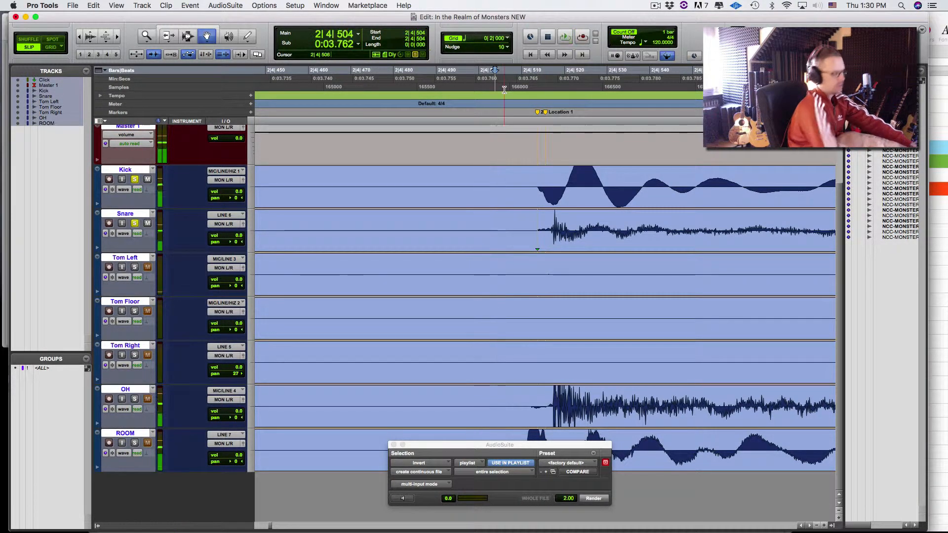
key(space)
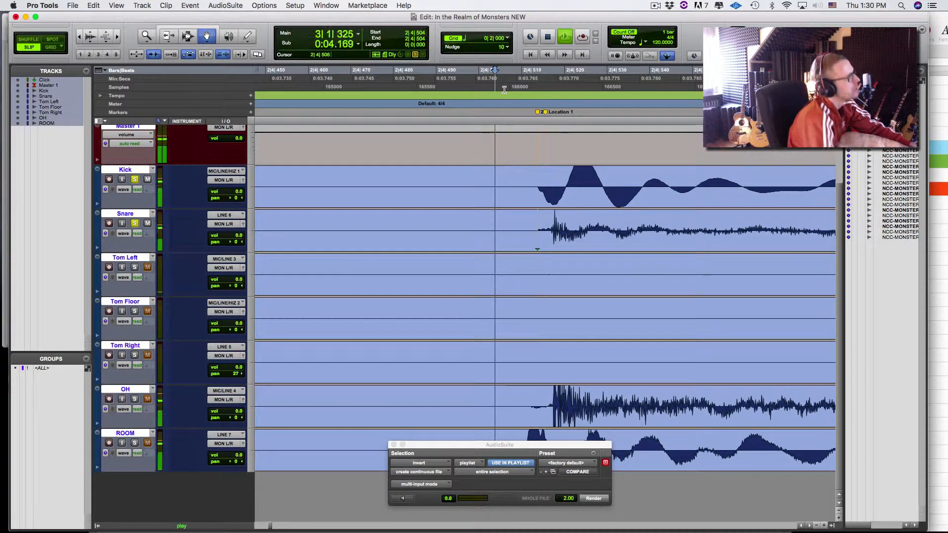
key(space)
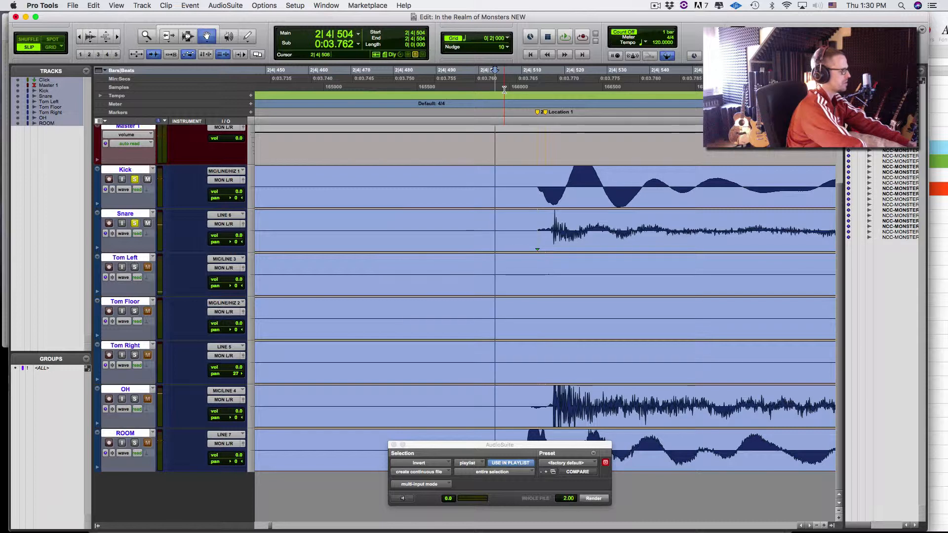
key(super+shift+z)
key(space)
key(space)
key(space)
key(space)
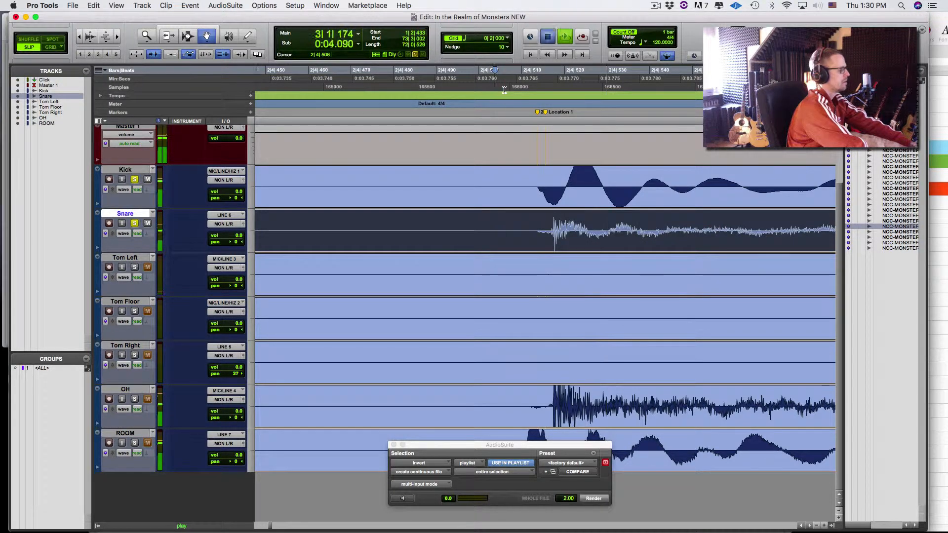
key(super+z)
key(space)
key(space)
key(super+shift+z)
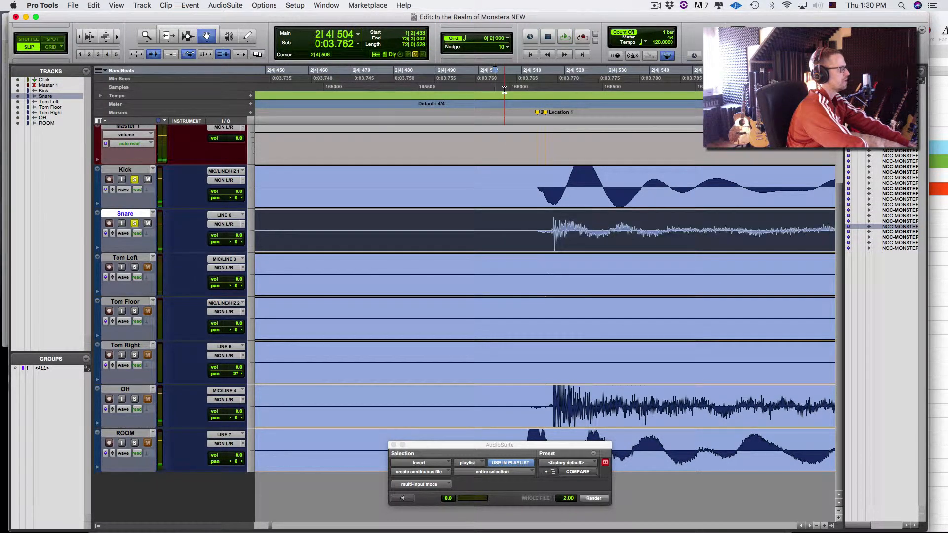
key(space)
key(space)
key(r)
key(r)
key(r)
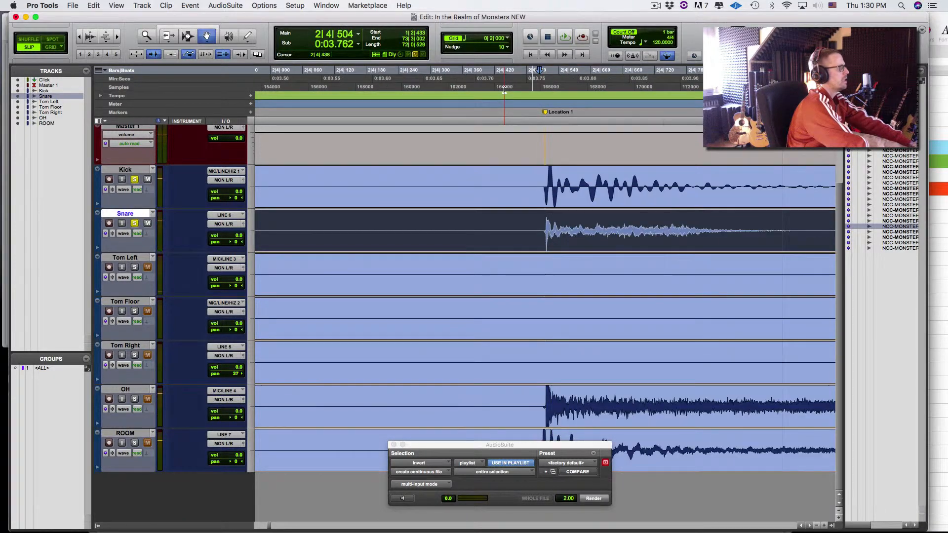
key(r)
key(r)
key(r)
key(r)
key(r)
key(r)
key(r)
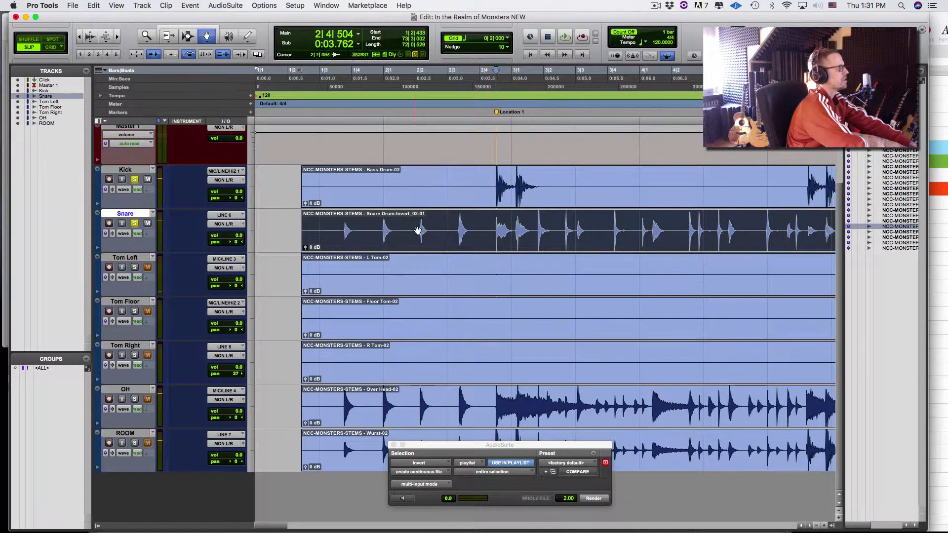
- Move the OH and ROOM tracks up directly below Snare, above the three toms
key(F7)
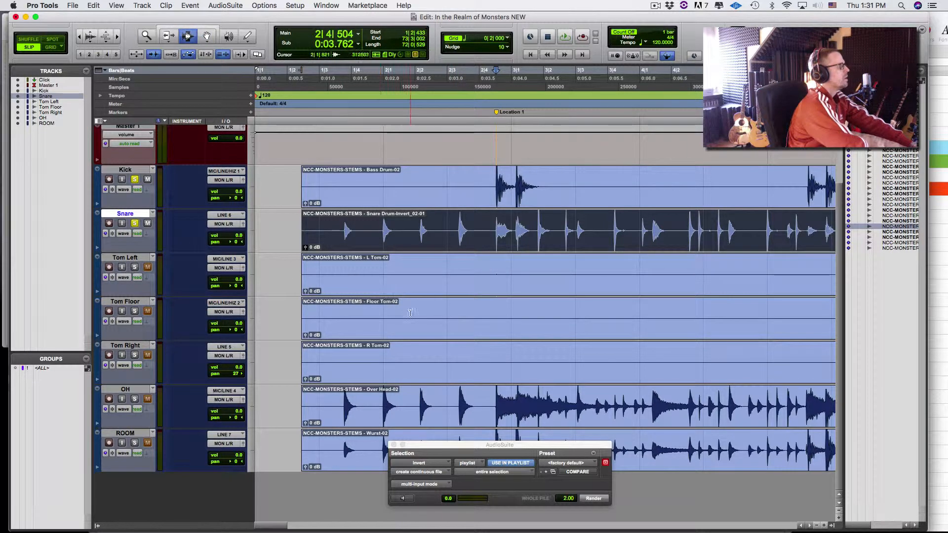
click(135, 391)
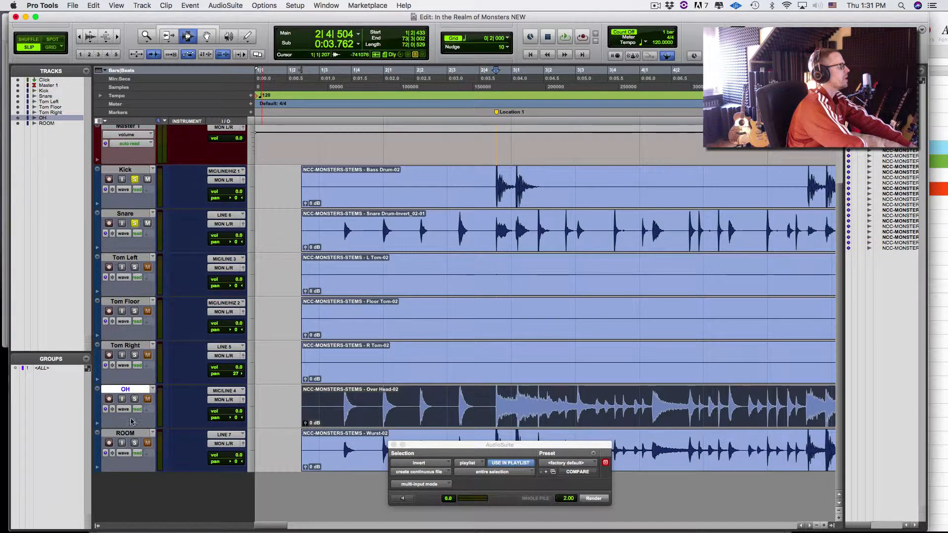
shift+click(130, 433)
drag(138, 390, 129, 255)
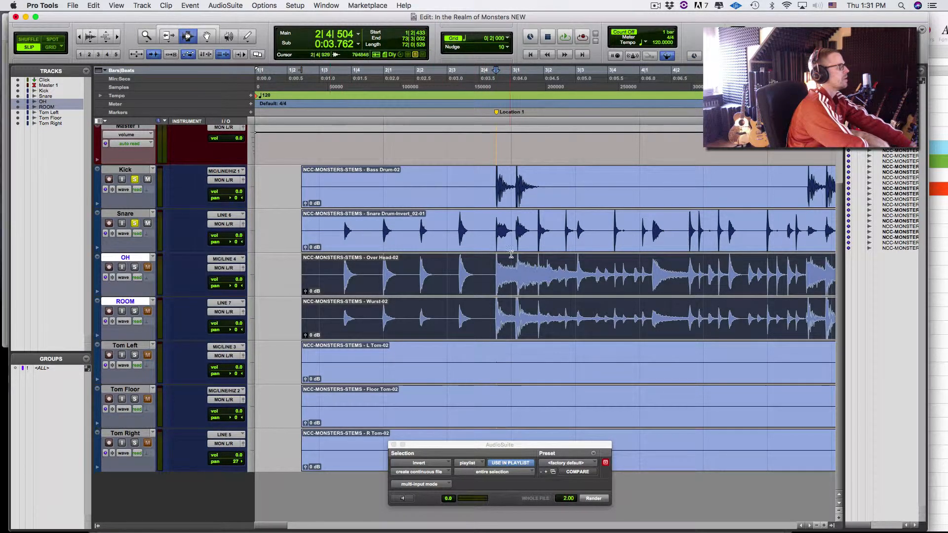
click(485, 269)
- Zoom in on the drum hit and solo only ROOM and Kick
key(t)
key(t)
key(t)
key(t)
key(t)
key(t)
key(t)
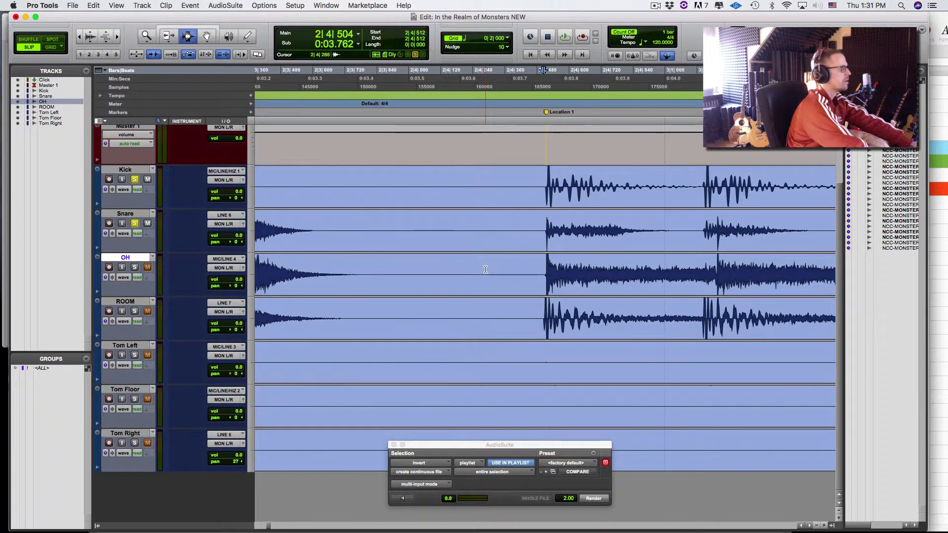
key(t)
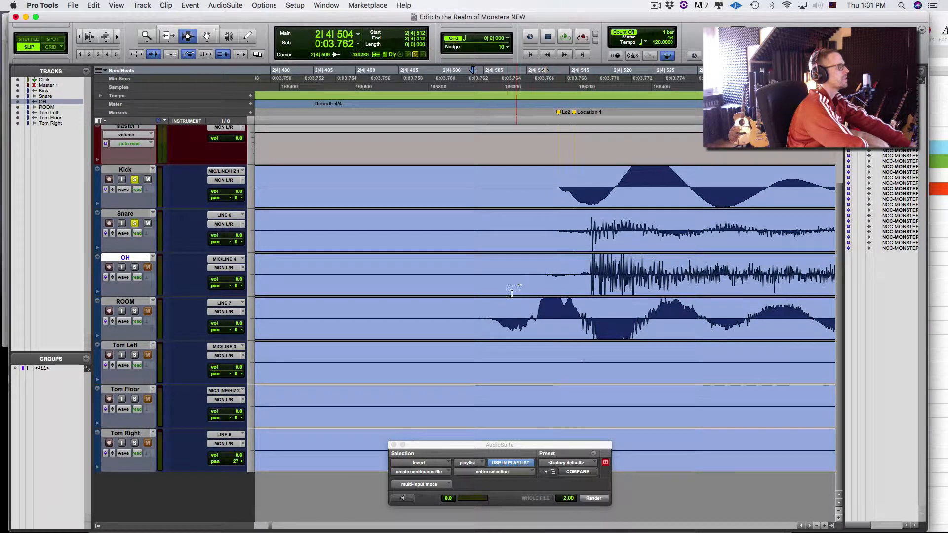
super+click(134, 311)
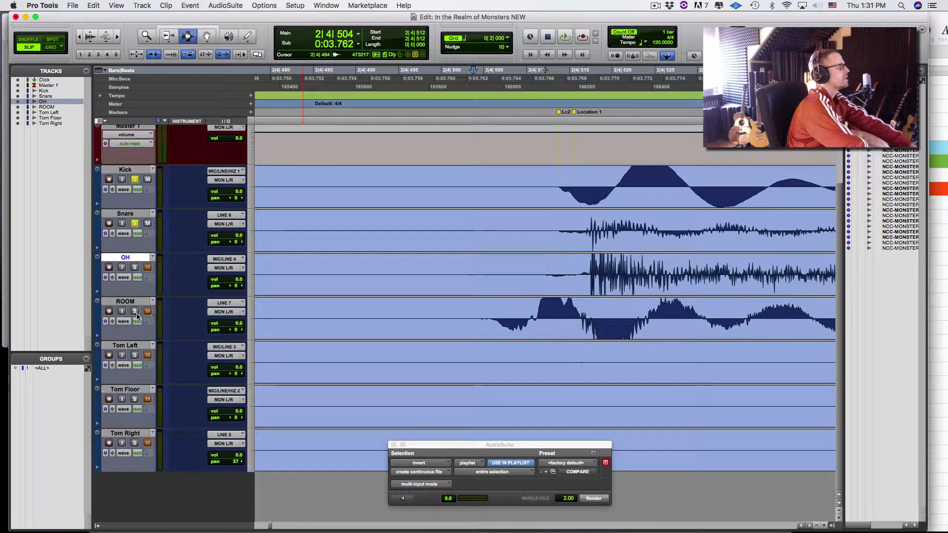
click(136, 181)
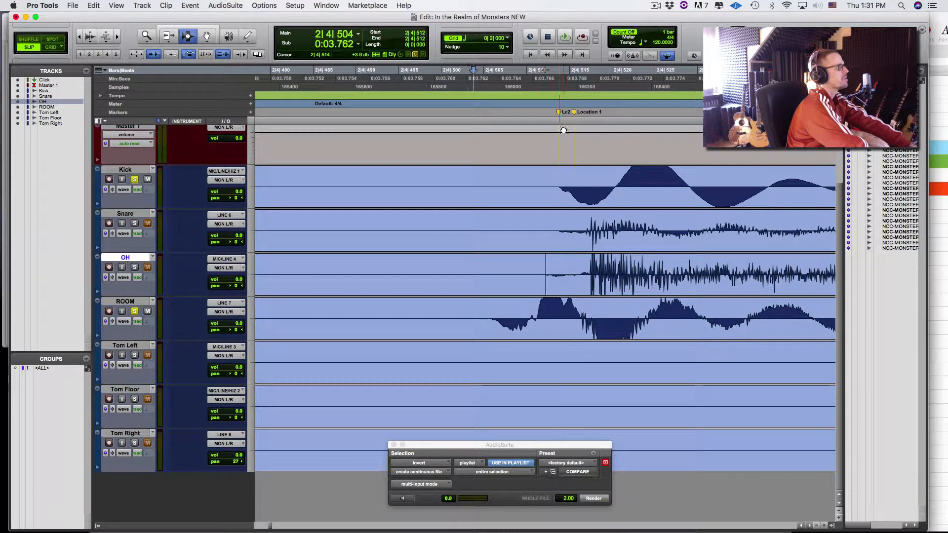
- Spot the ROOM clip's sync point to 2|4|514, shifting it later
click(490, 310)
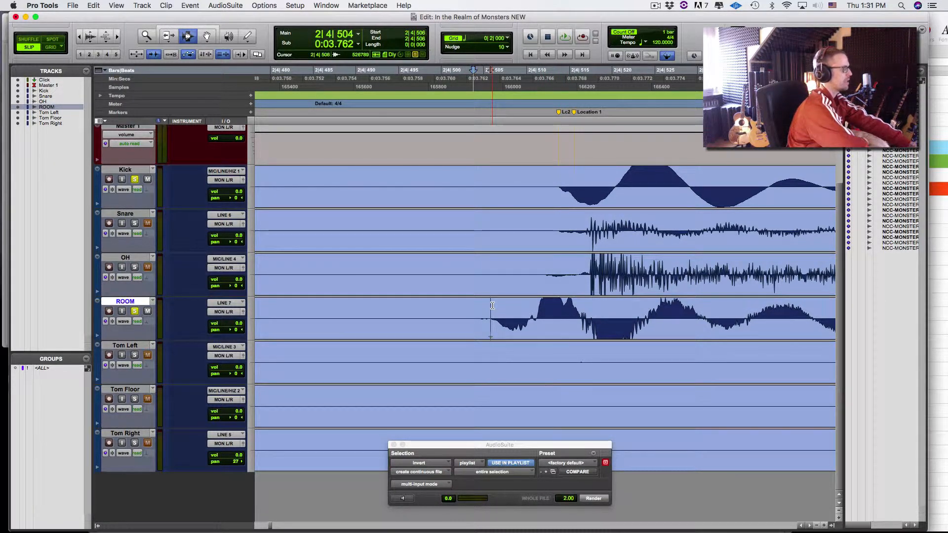
key(2)
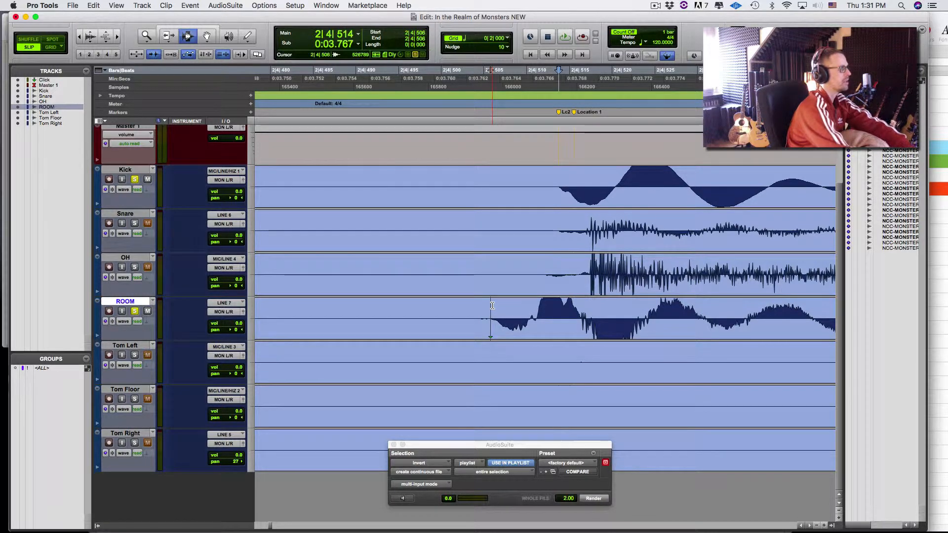
key(F9)
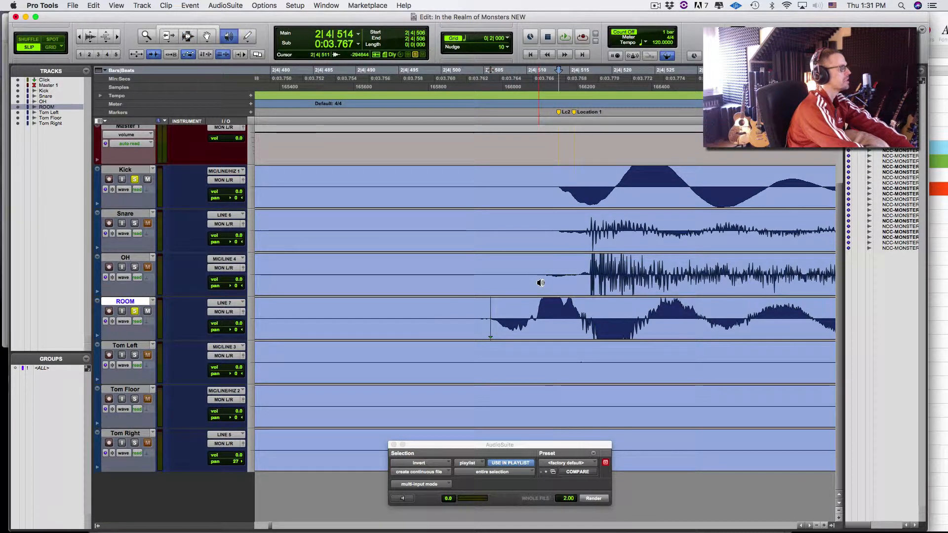
key(F8)
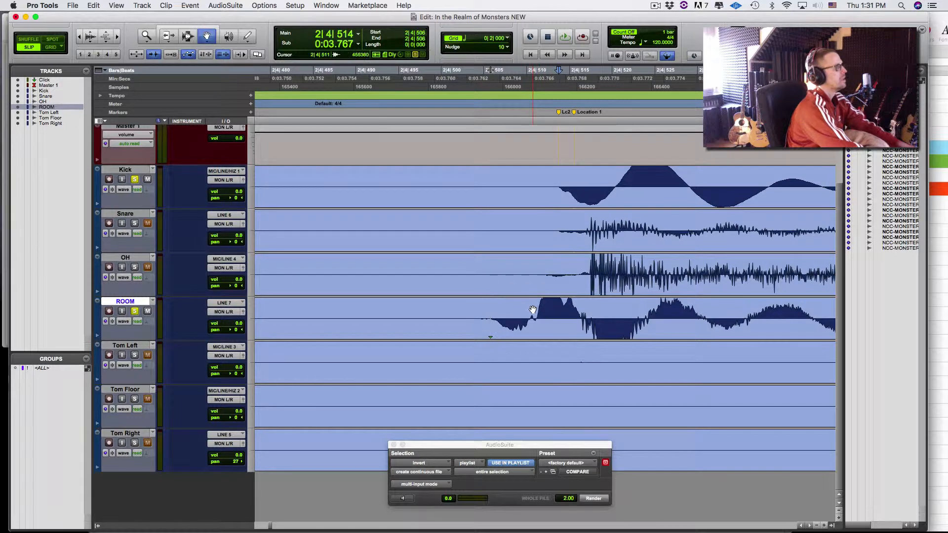
click(532, 309)
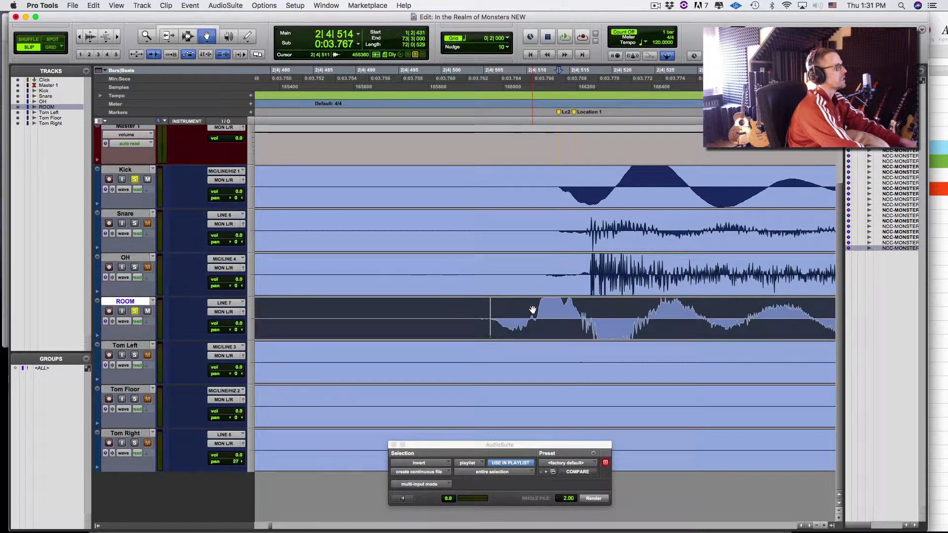
click(561, 114)
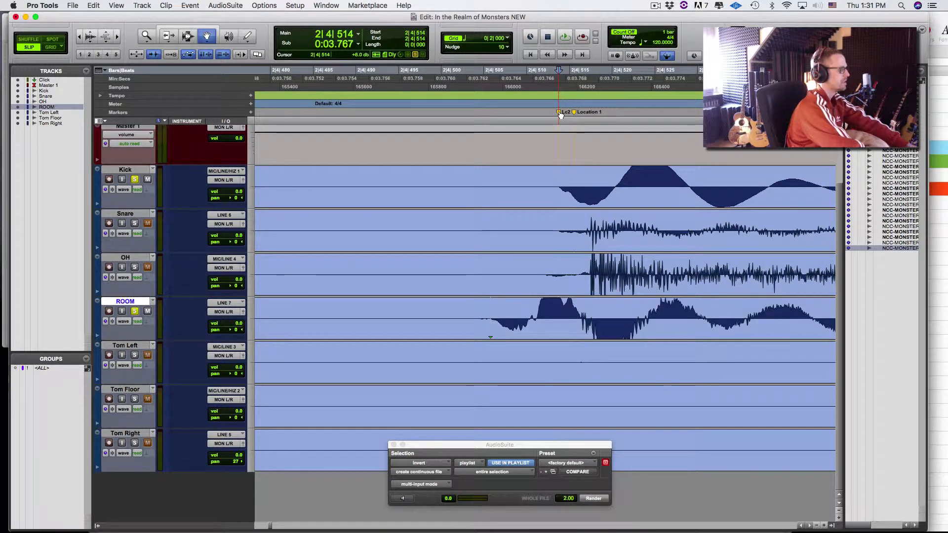
ctrl+shift+click(520, 324)
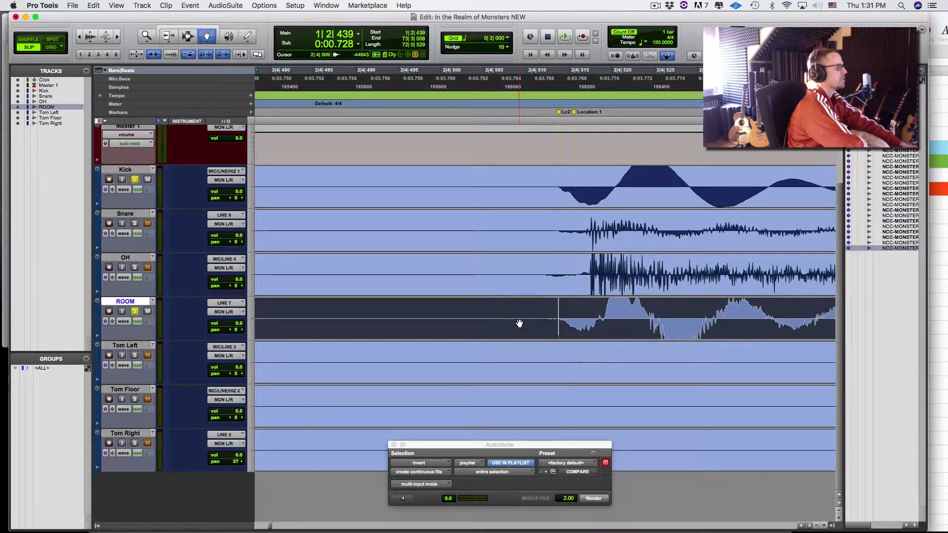
- Move ROOM up below Kick and play the alignment from 2|4|510
drag(144, 299, 144, 213)
key(space)
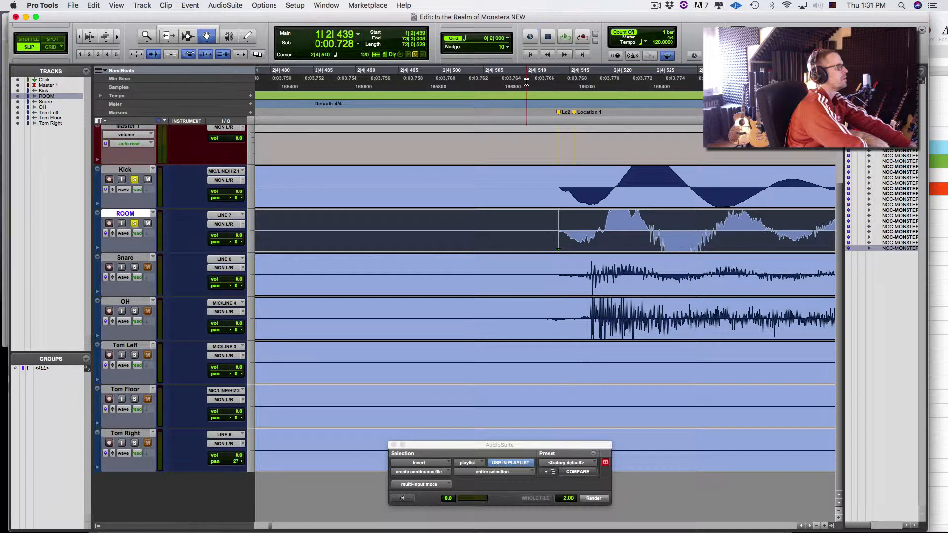
click(526, 82)
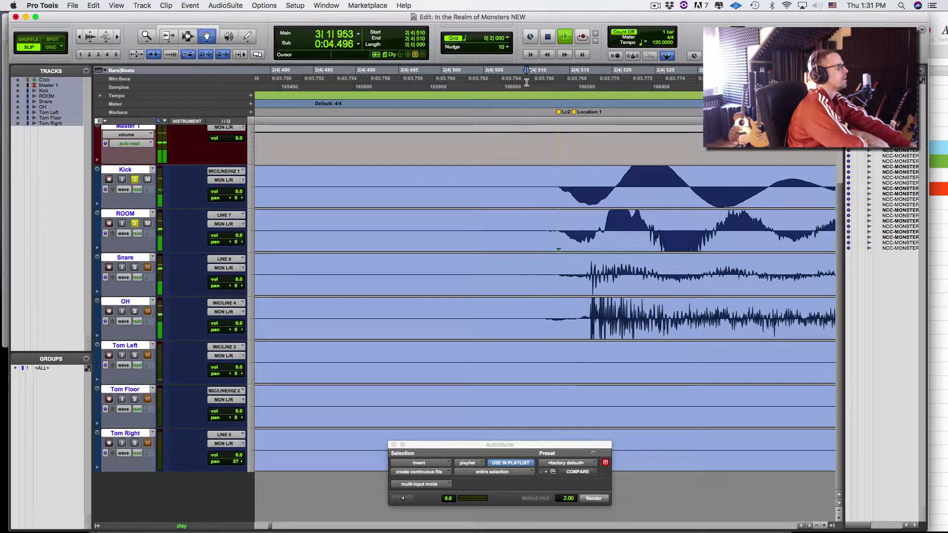
key(space)
key(space)
key(space)
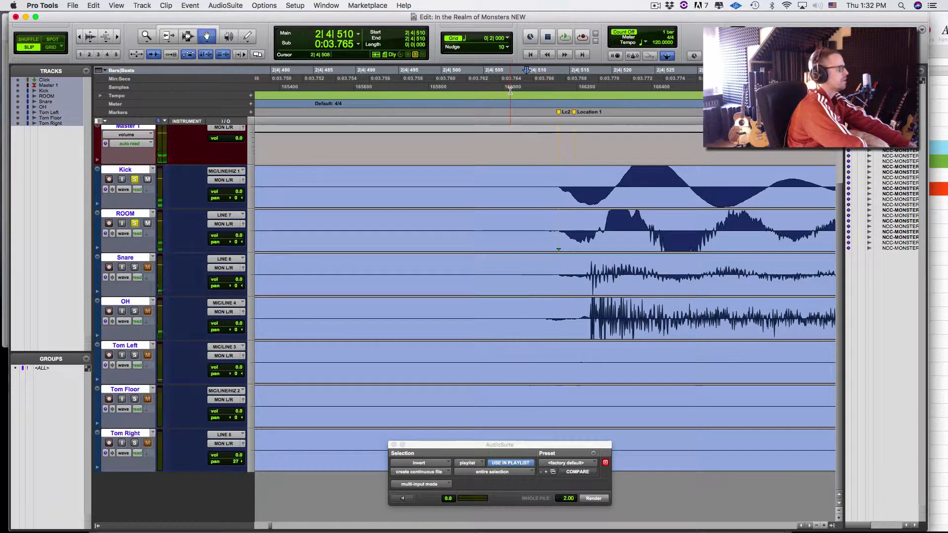
- Compare the ROOM clip before and after its nudge, replaying from 2|4|510
key(super+z)
key(space)
click(523, 82)
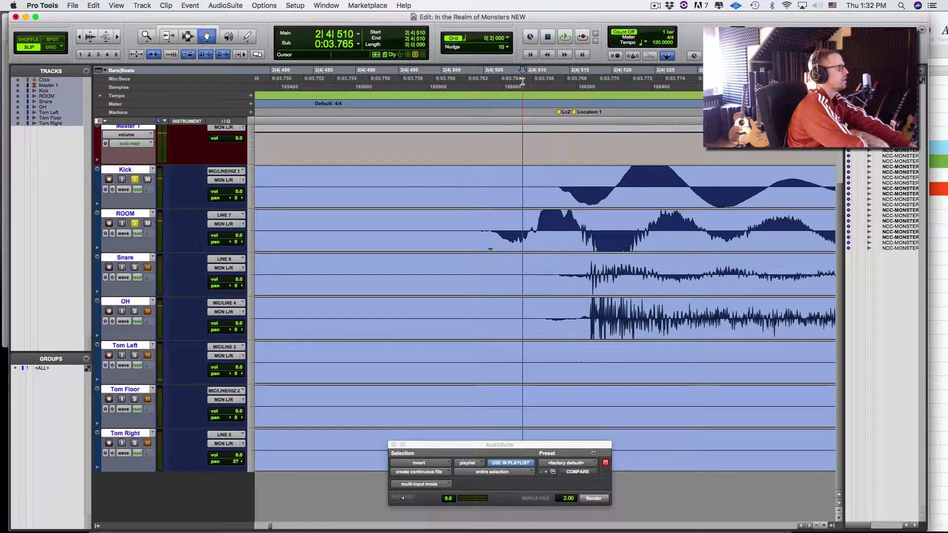
key(space)
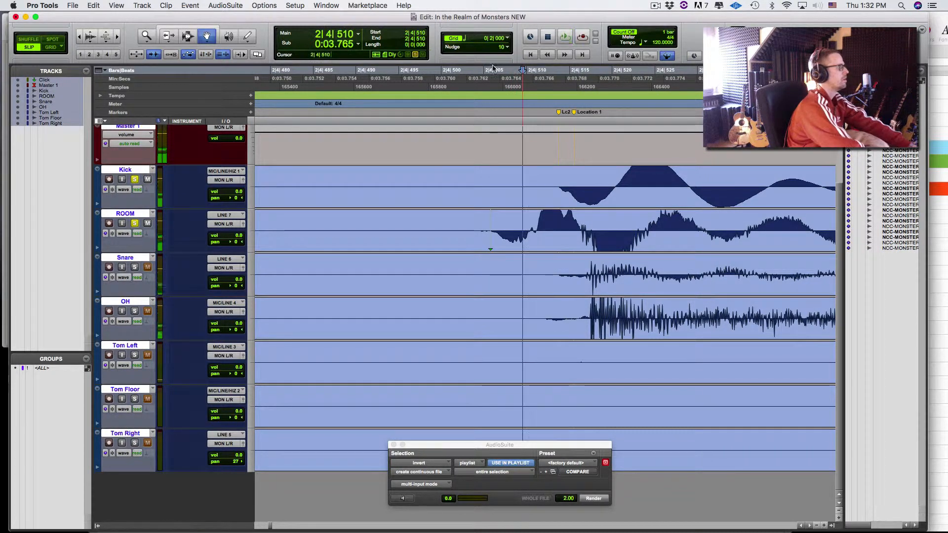
key(space)
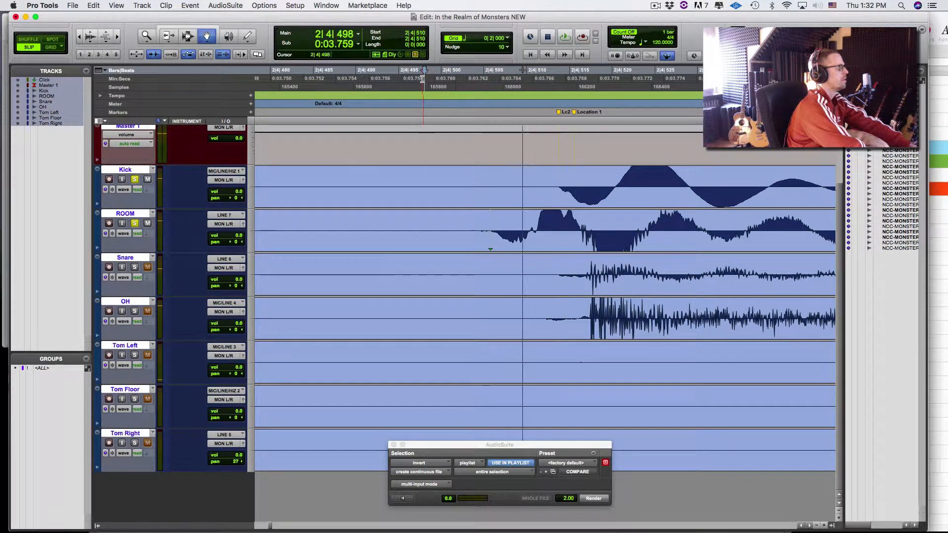
key(space)
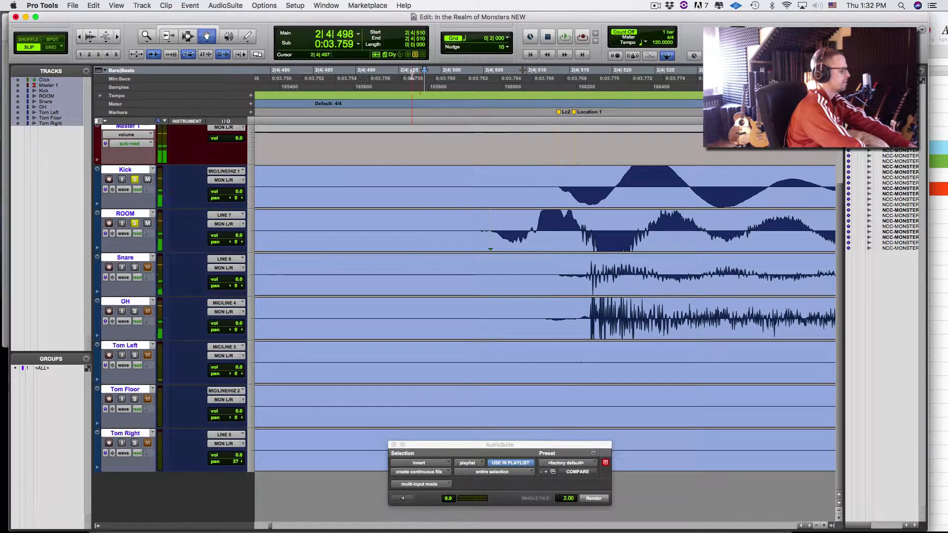
key(super+z)
key(space)
key(space)
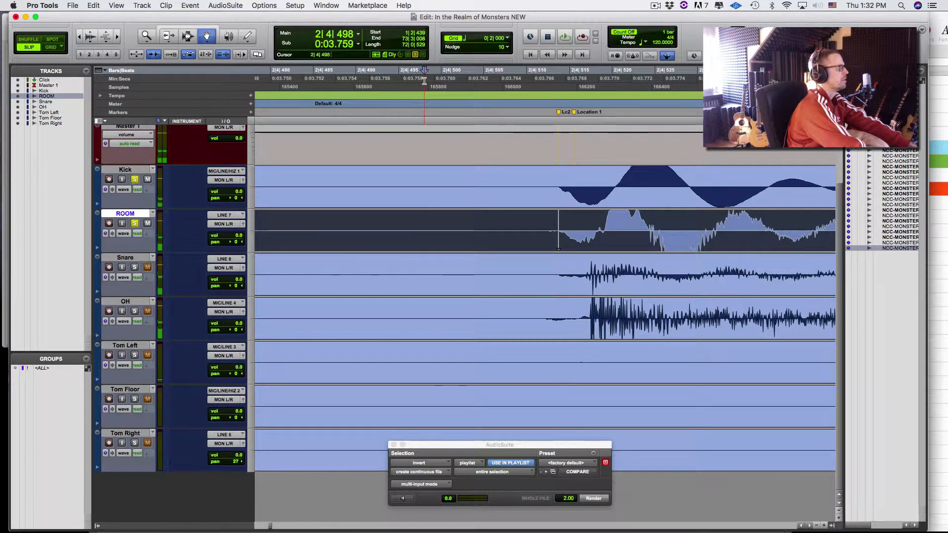
key(space)
key(space)
- Keep toggling ROOM between its earlier and later positions, replaying from 2|4|498
key(shift+super+z)
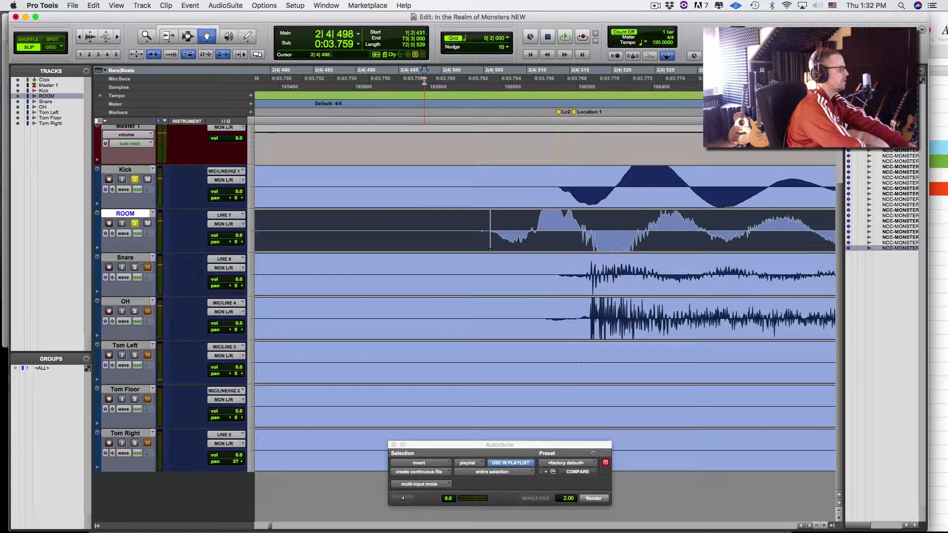
key(space)
key(space)
key(space)
key(space)
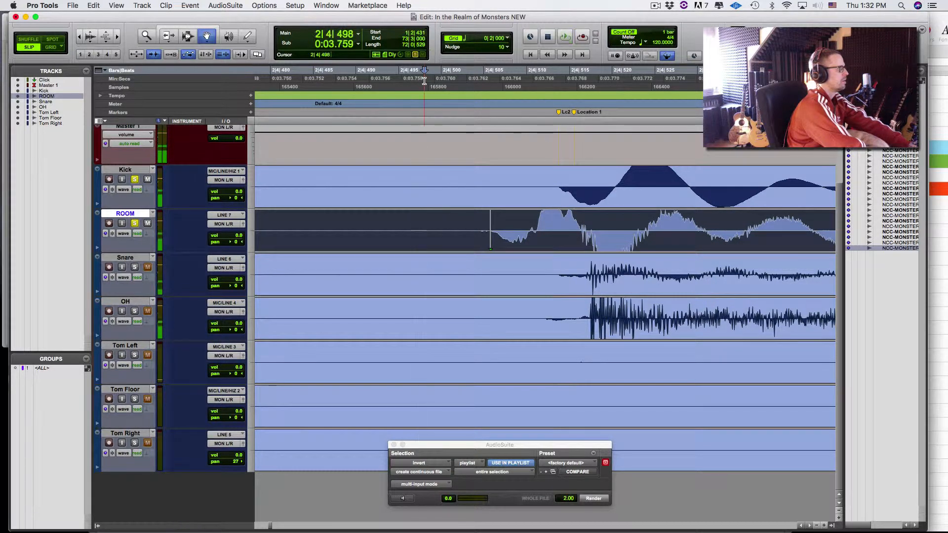
key(super+z)
key(space)
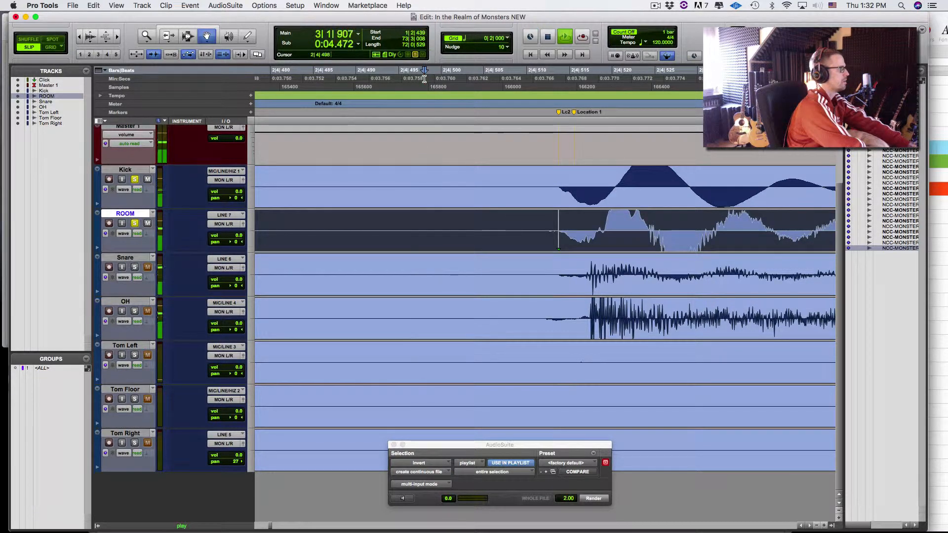
key(space)
key(space)
key(space)
key(space)
key(space)
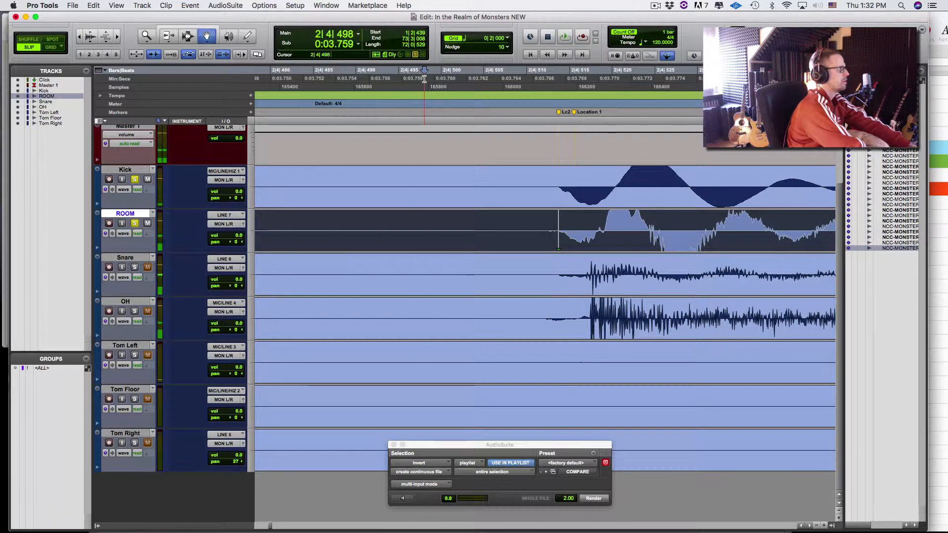
key(super+shift+z)
key(space)
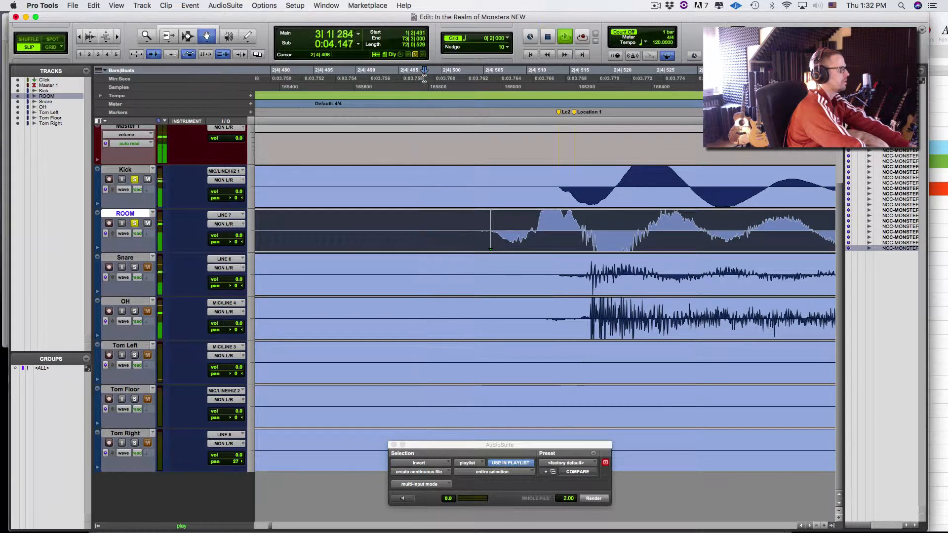
key(space)
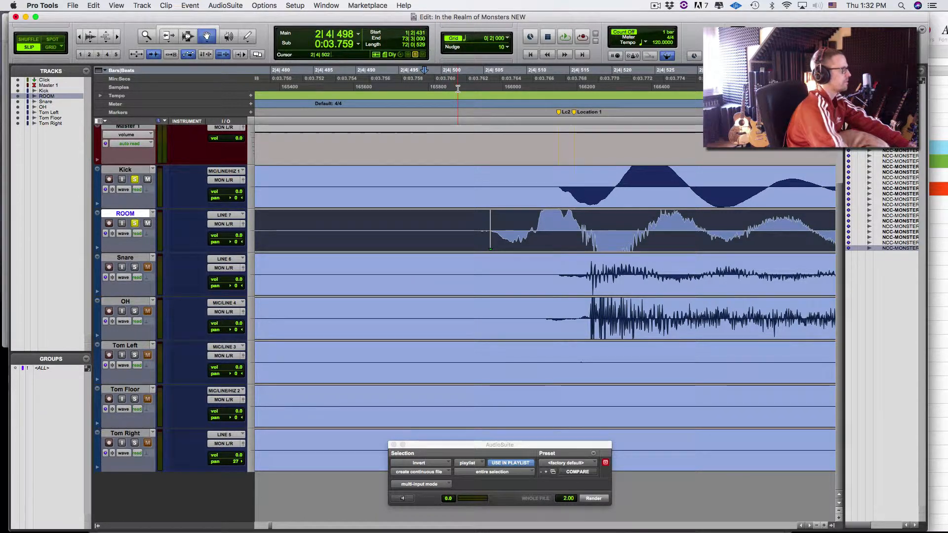
- Settle the ROOM clip at 1|2|439 and zoom out to check several hits
key(super+z)
key(space)
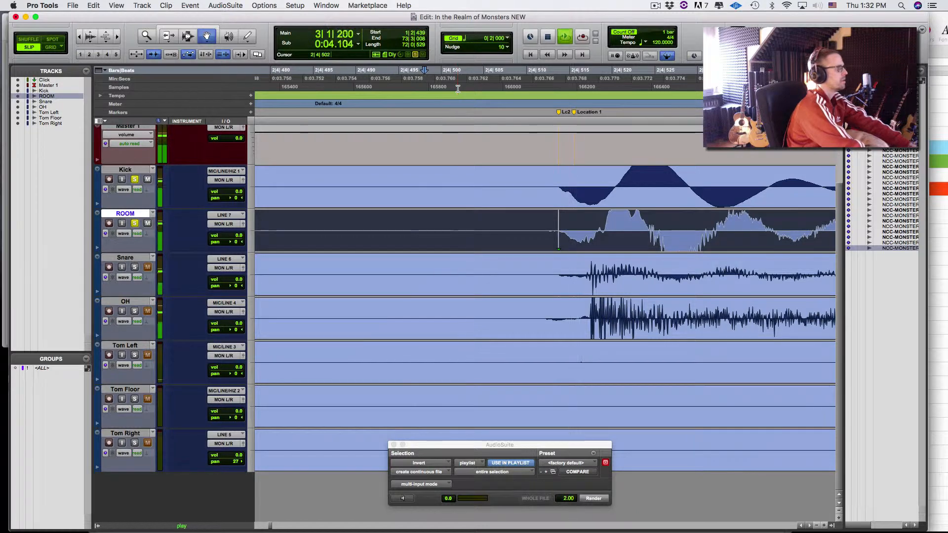
key(r)
key(r)
key(r)
key(r)
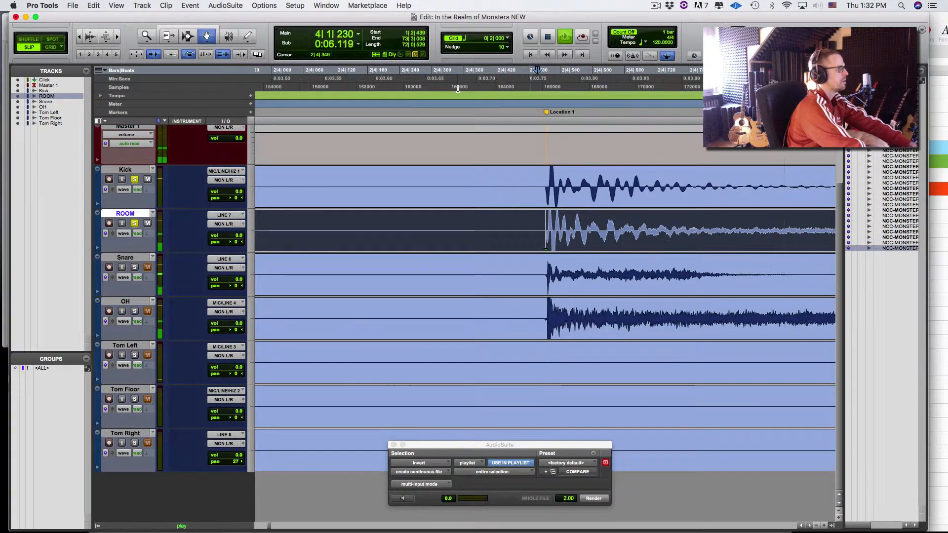
key(r)
key(space)
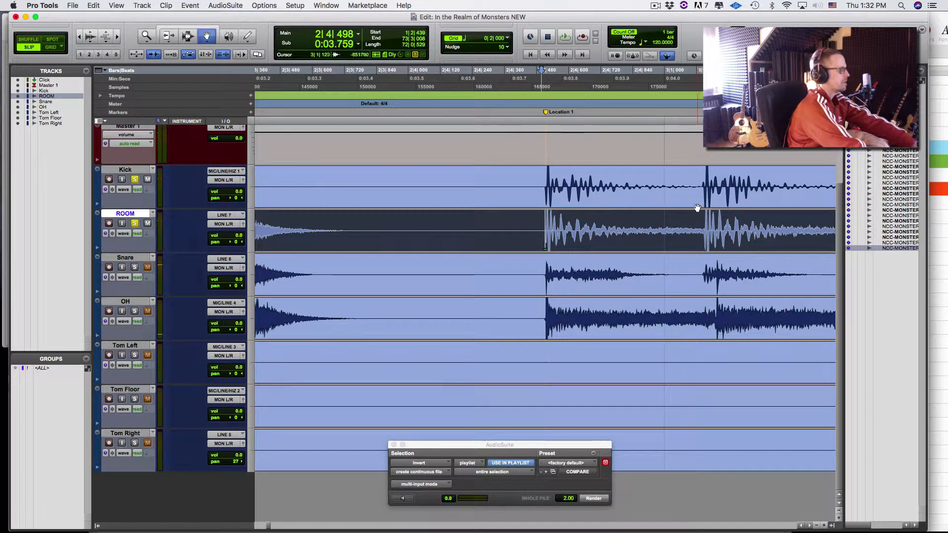
- Enlarge the tracks and zoom around the Kick insertion point to see the clip starts
key(F6)
click(697, 200)
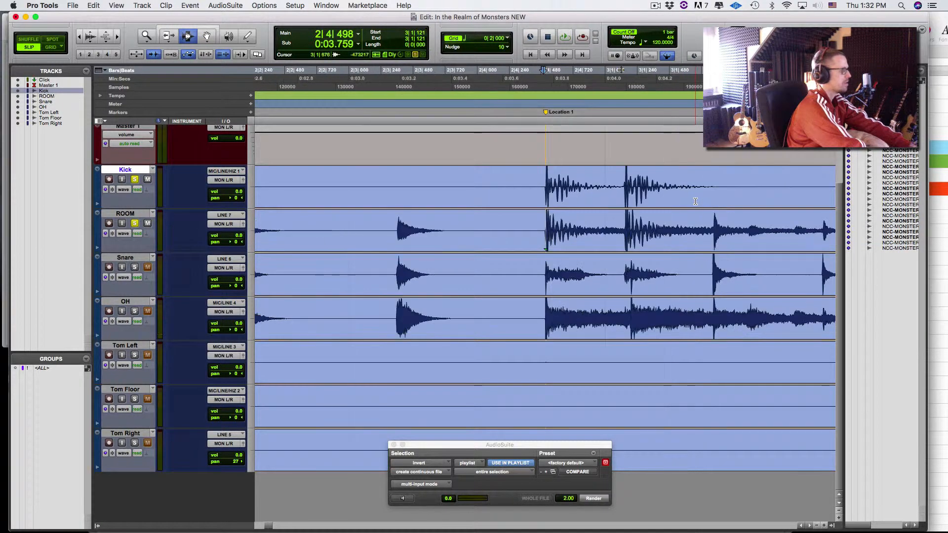
key(e)
key(e)
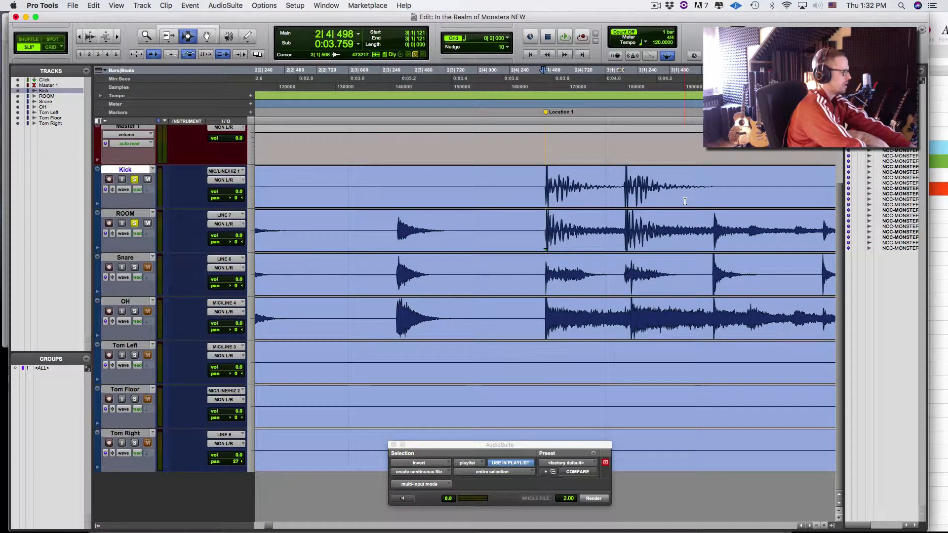
key(r)
key(r)
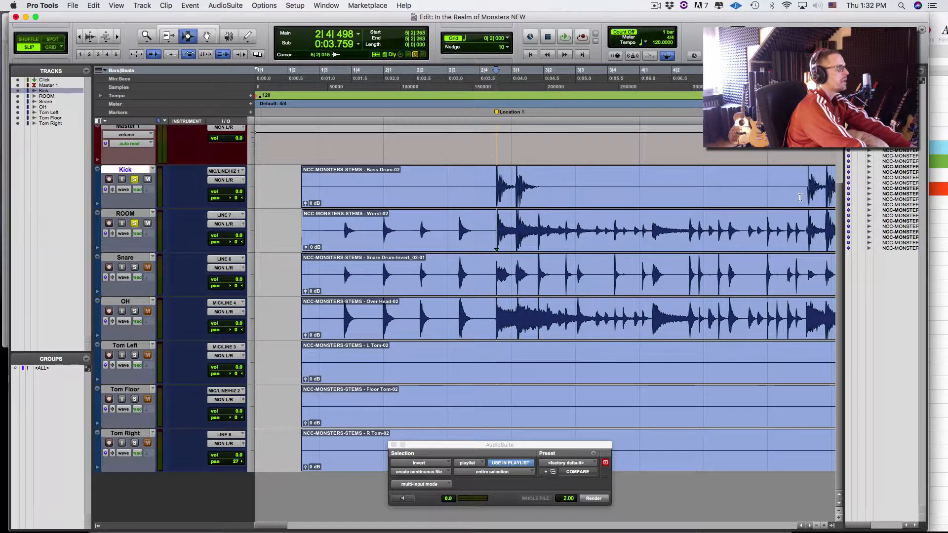
scroll(797, 197, up, 10)
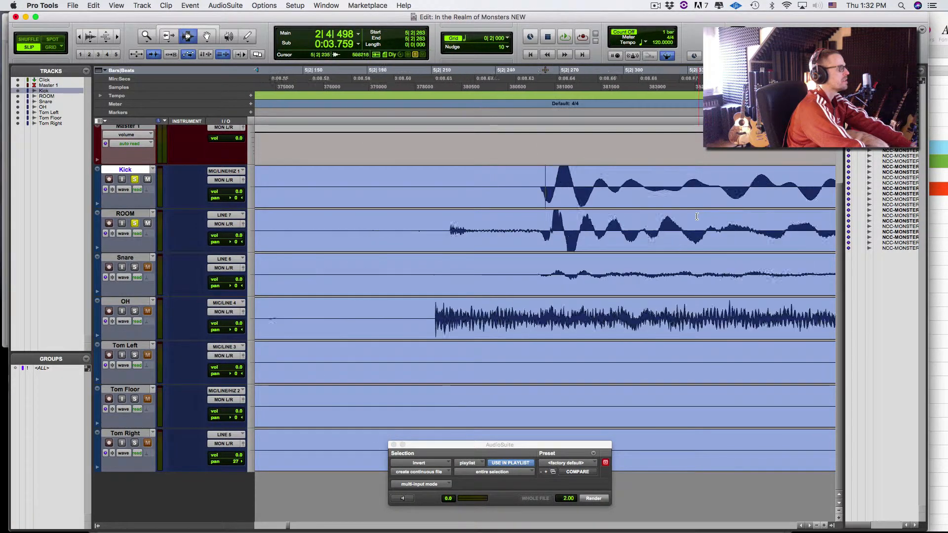
key(t)
key(t)
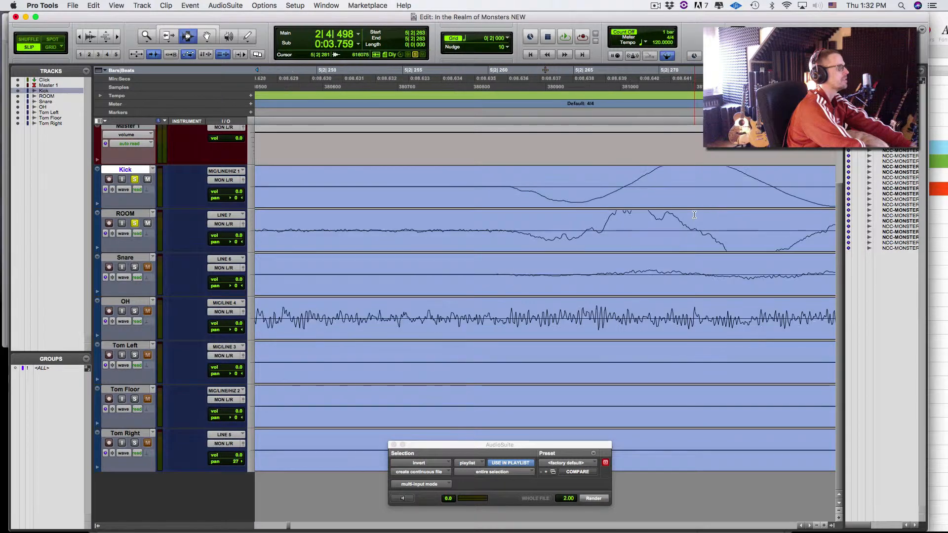
key(r)
key(r)
key(r)
key(r)
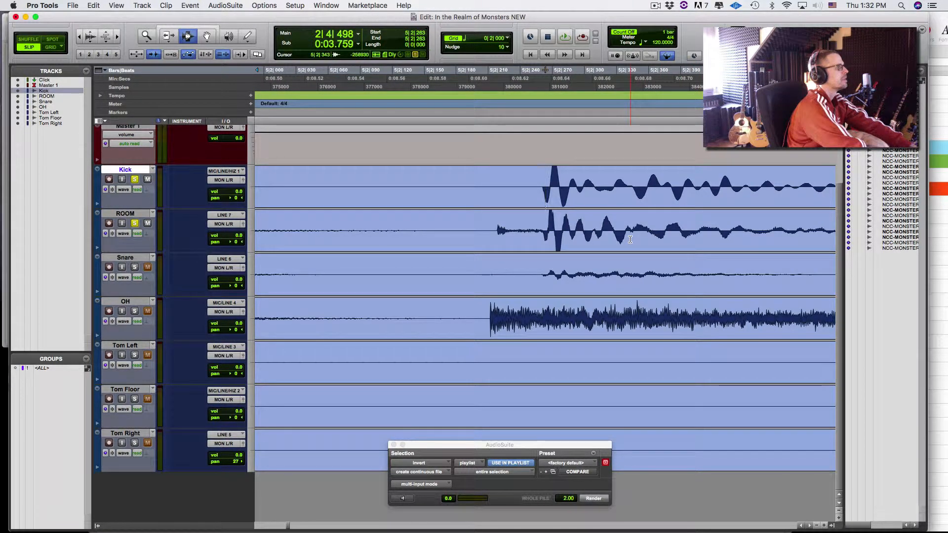
- Inspect ROOM near 5|2|185 at sample level, then select the whole ROOM clip, 1|2|439 to 73|3|008
click(483, 233)
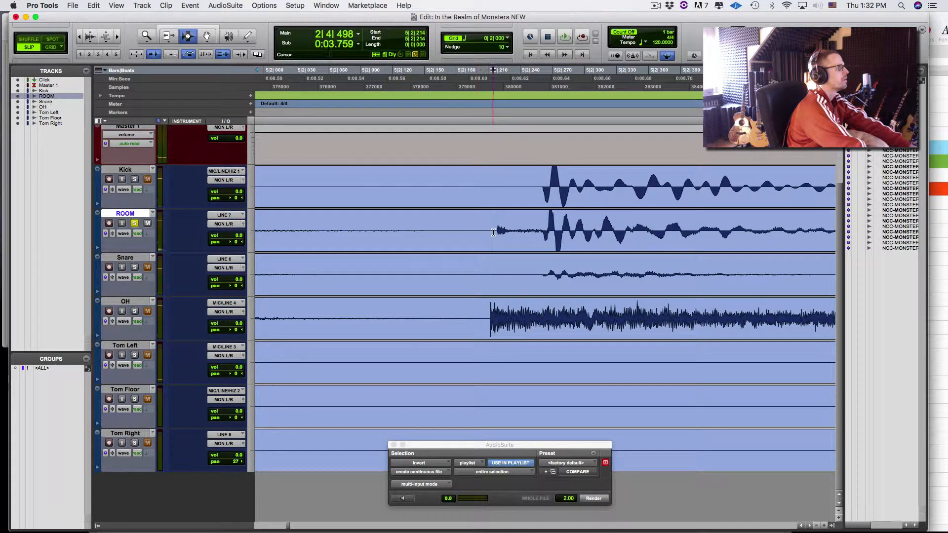
drag(492, 232, 546, 235)
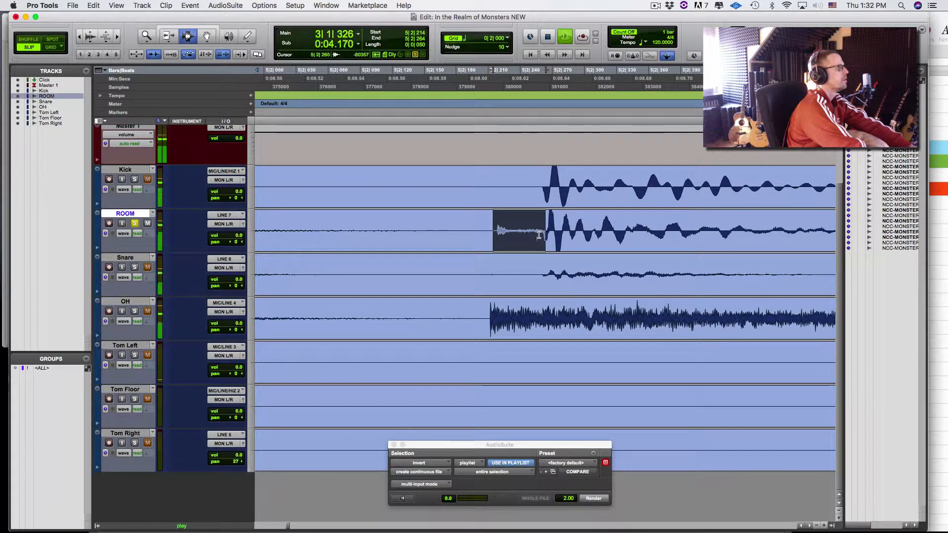
key(space)
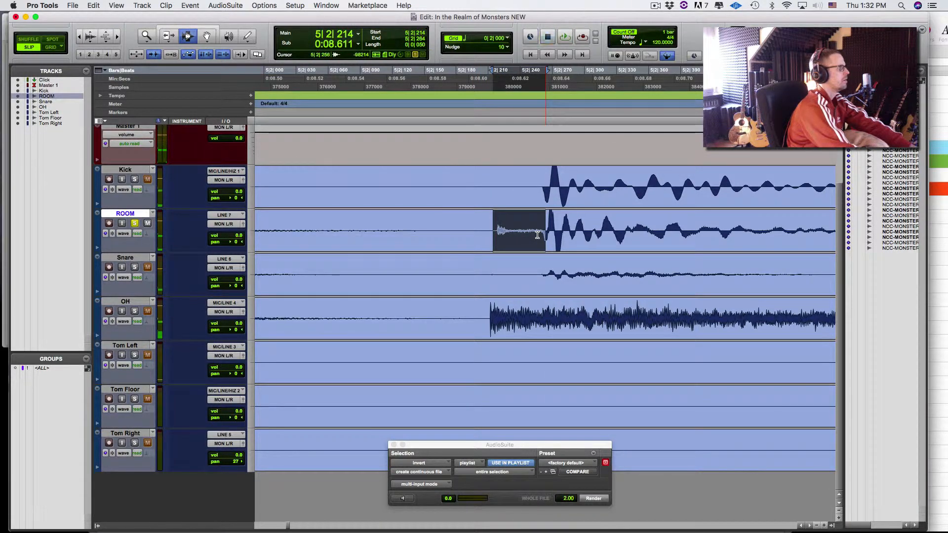
click(461, 231)
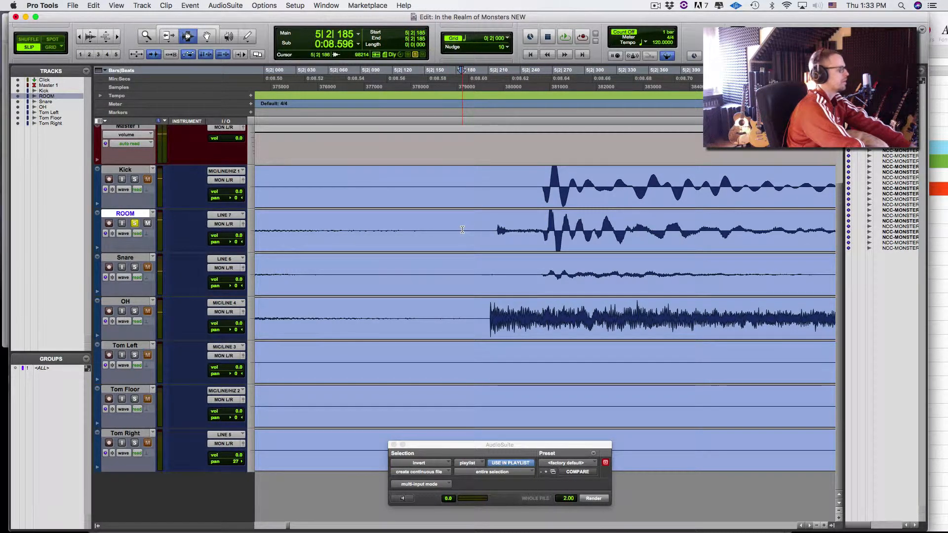
key(super+bracketright)
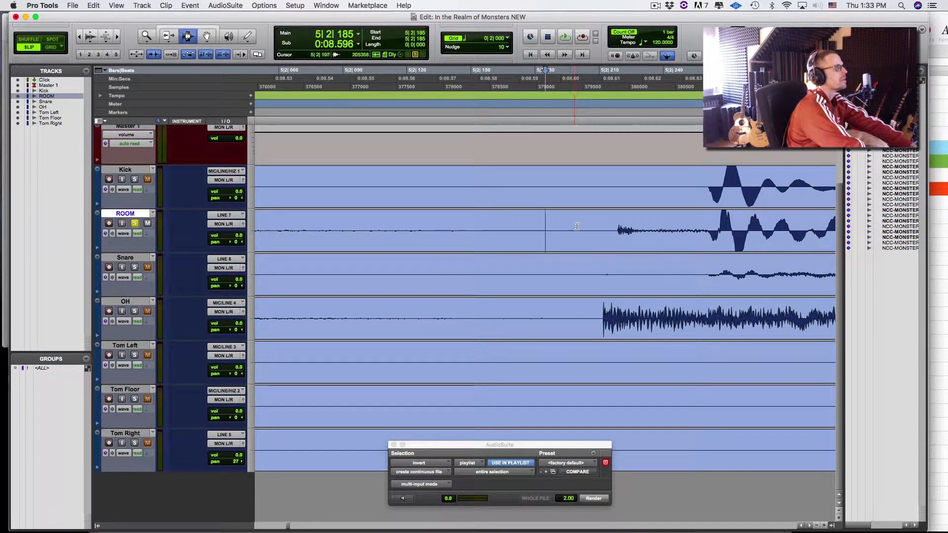
double_click(647, 231)
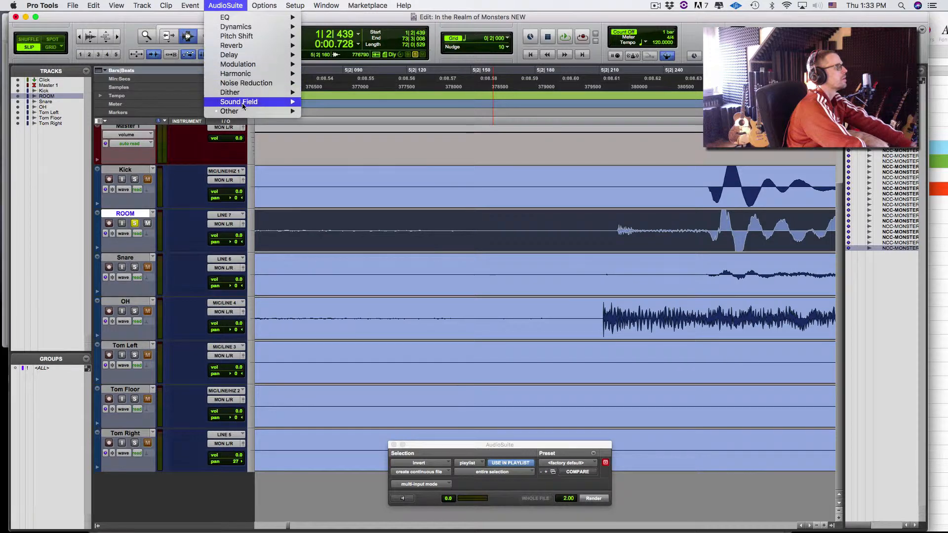
- Render a polarity Invert on the ROOM clip and zoom in on the result
mouse_move(232, 111)
click(320, 139)
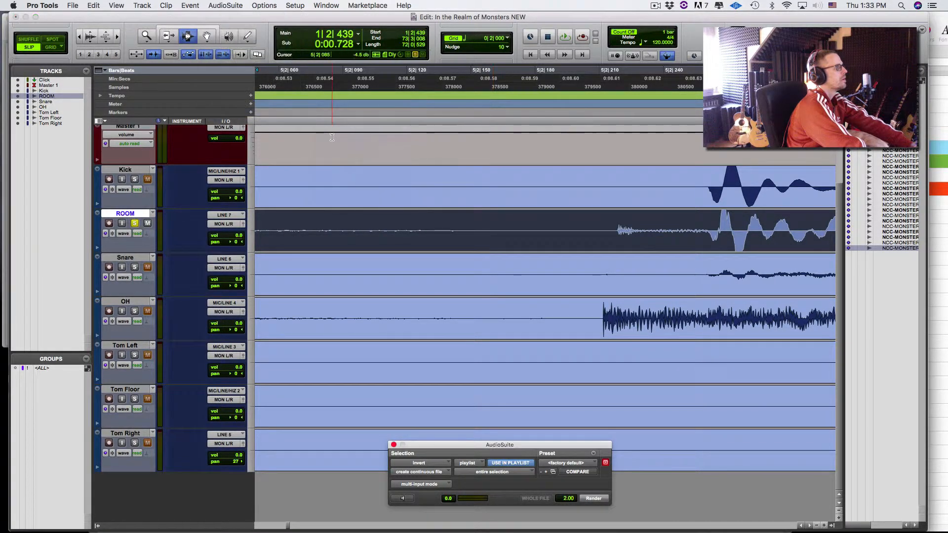
click(594, 499)
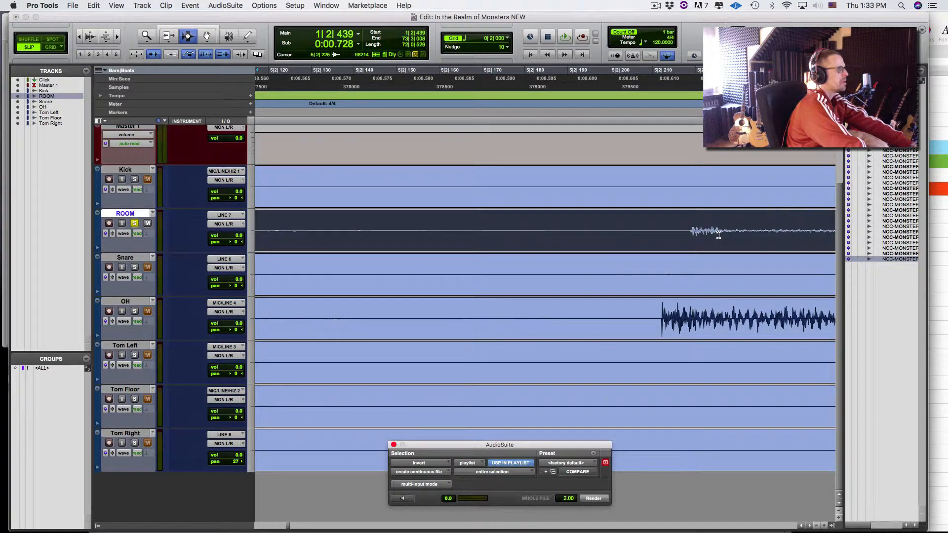
click(719, 235)
key(super+bracketright)
key(super+bracketright)
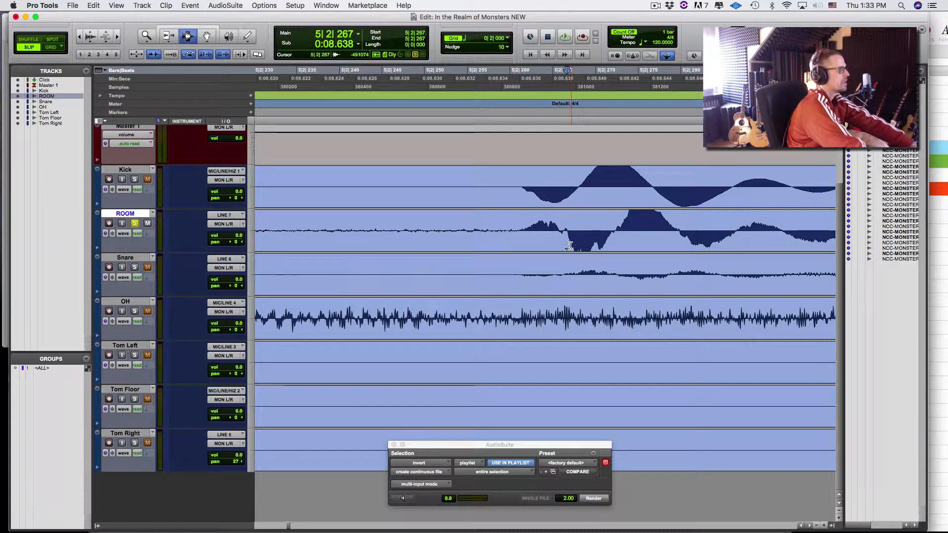
- Add a Location 3 marker at the kick transient 5|2|261 and slide ROOM earlier to match
click(524, 200)
click(522, 202)
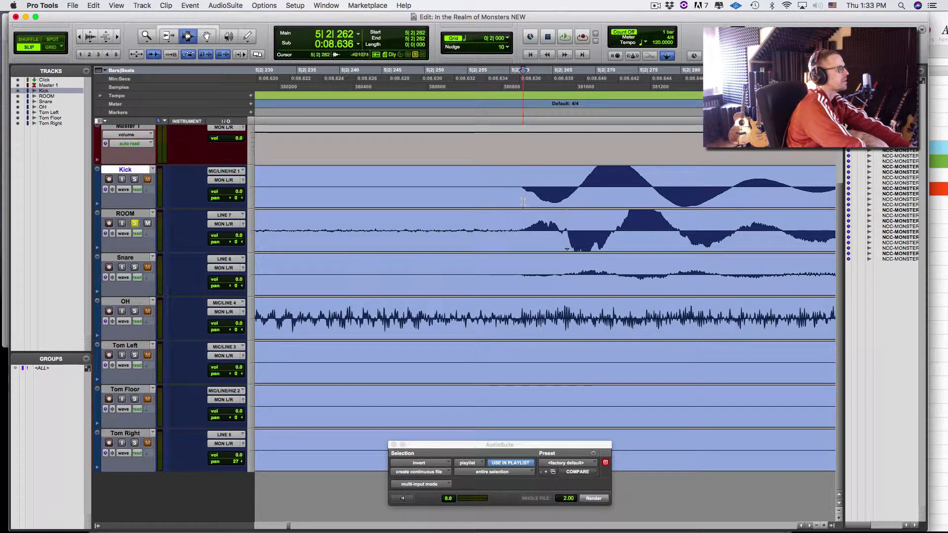
key(KP_Enter)
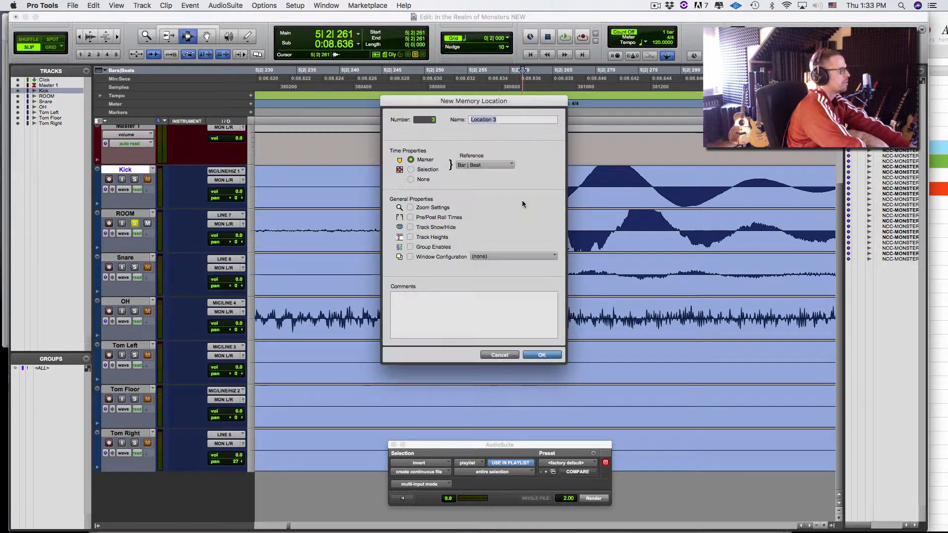
key(Return)
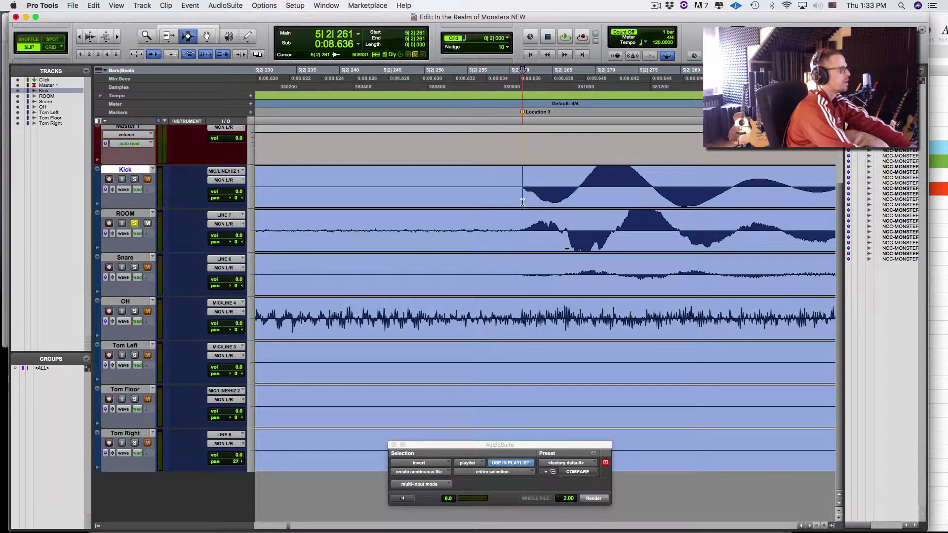
key(F8)
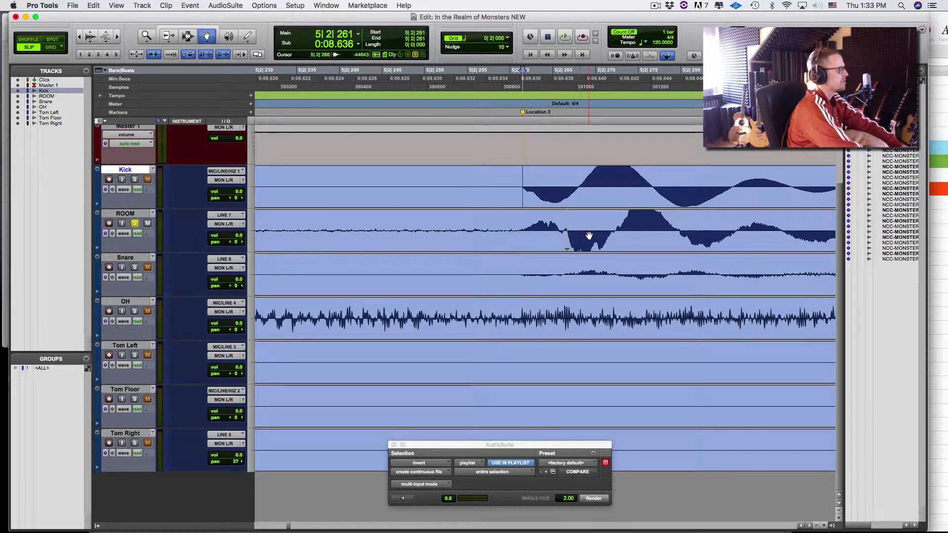
drag(580, 233, 589, 212)
- Solo Kick alongside ROOM, audition the realigned hit from 5|2|245, then zoom out
key(space)
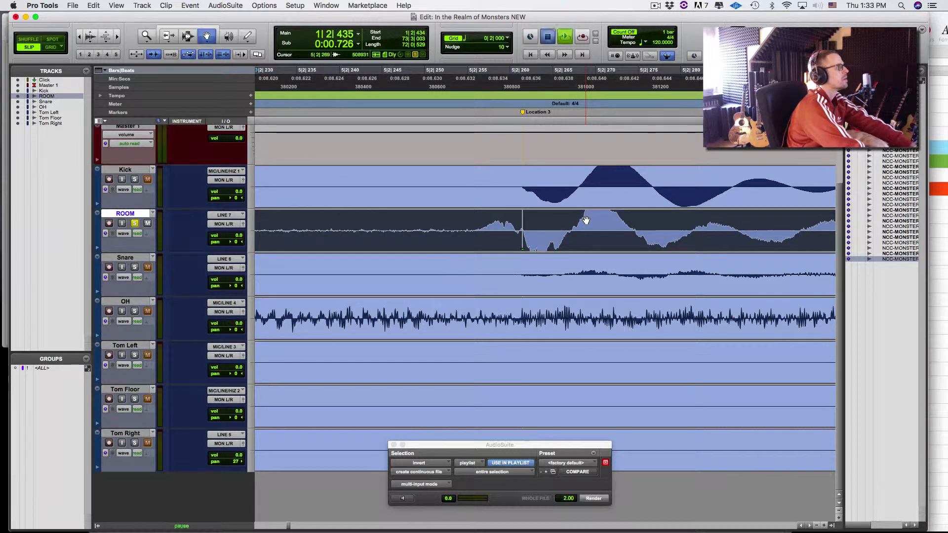
click(496, 73)
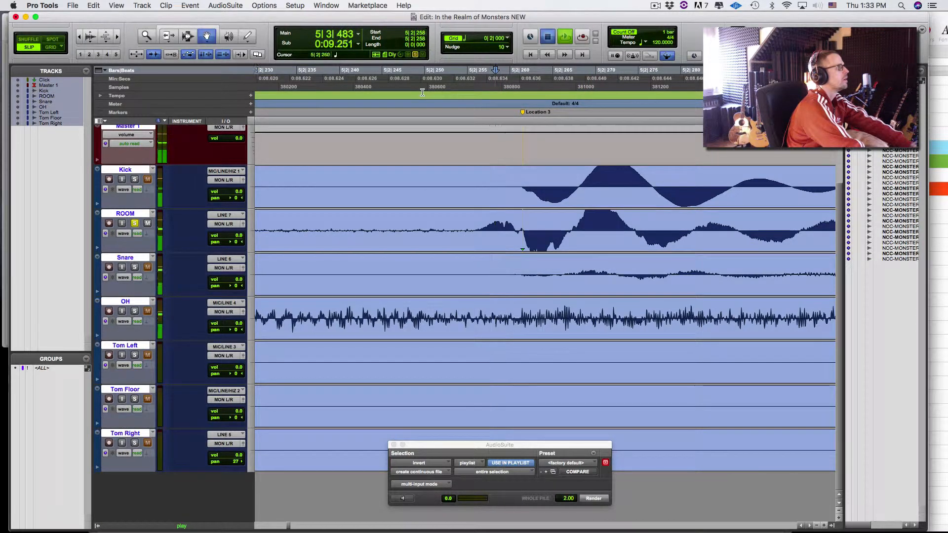
click(409, 73)
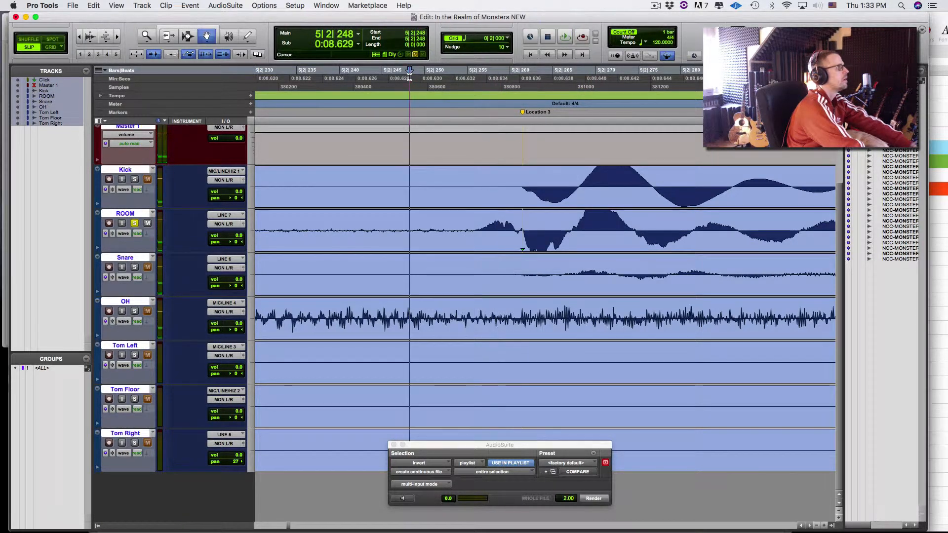
click(135, 179)
key(space)
click(376, 101)
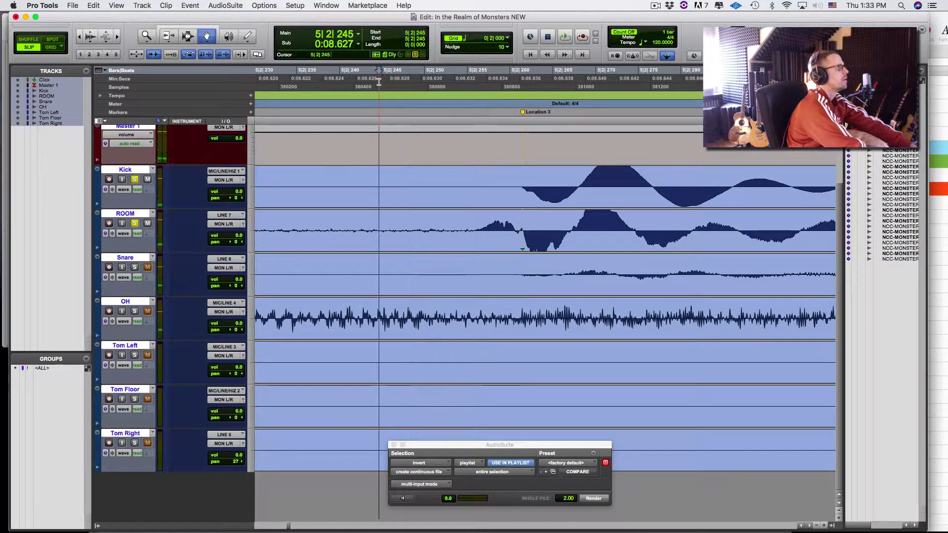
key(space)
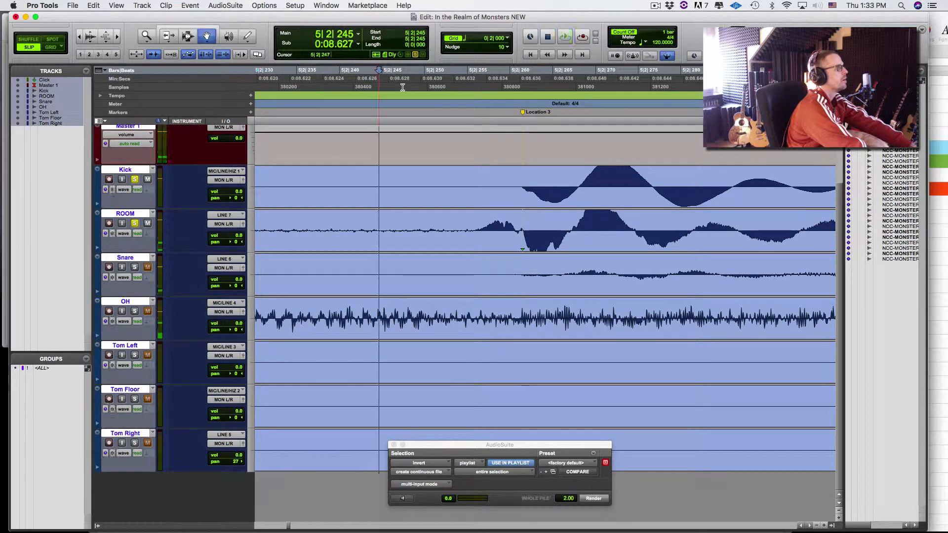
key(space)
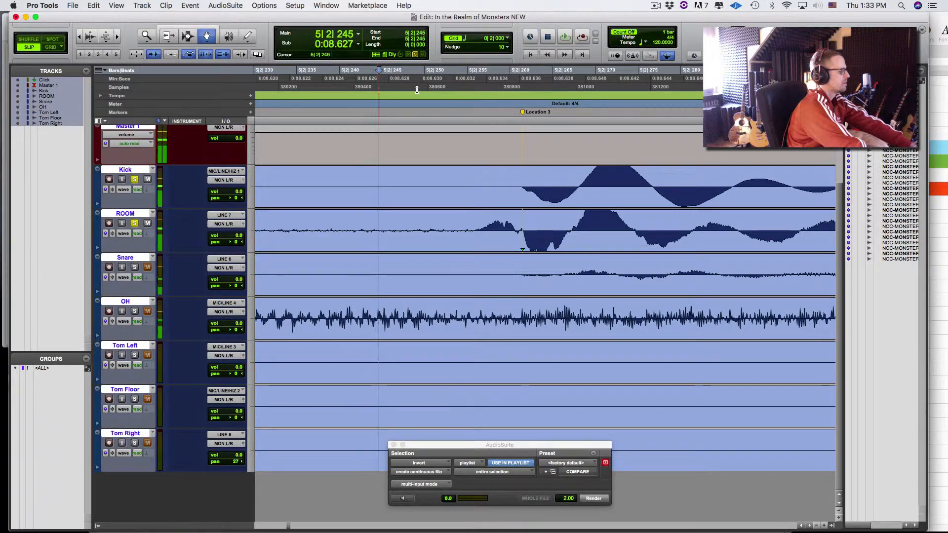
key(super+bracketleft)
key(super+bracketleft)
key(super+bracketleft)
key(super+bracketleft)
key(super+bracketleft)
key(super+bracketleft)
key(super+bracketleft)
key(super+bracketleft)
key(super+bracketleft)
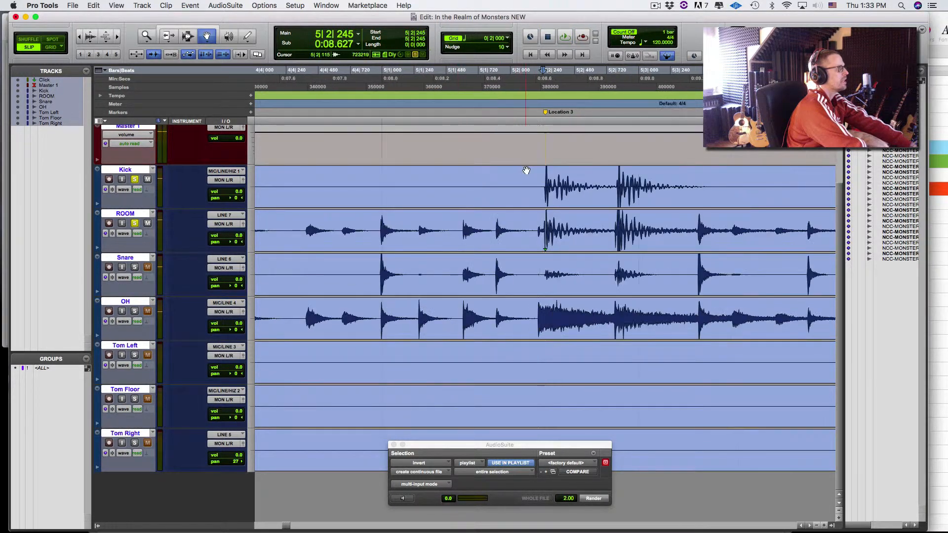
- Audition the drums briefly from 2|3|869 and check the hit zoomed in
click(366, 78)
key(space)
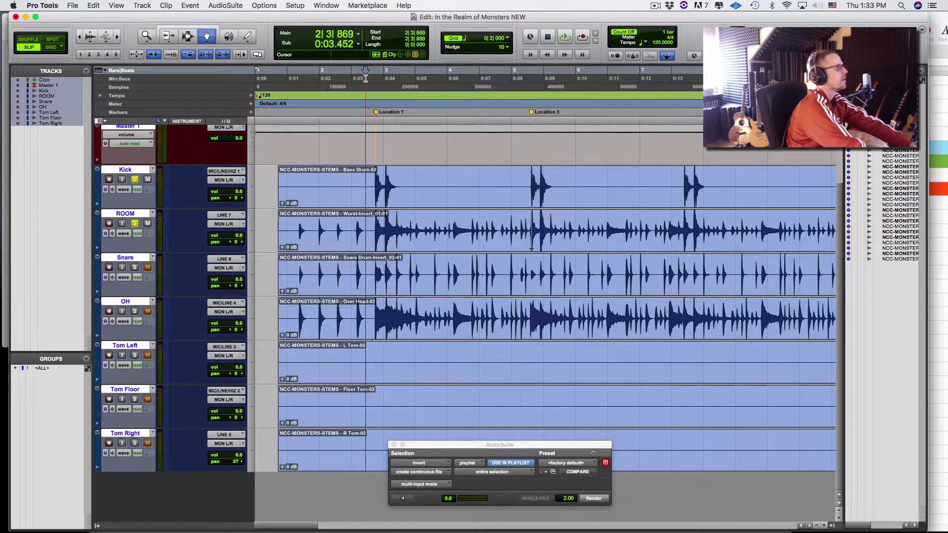
key(space)
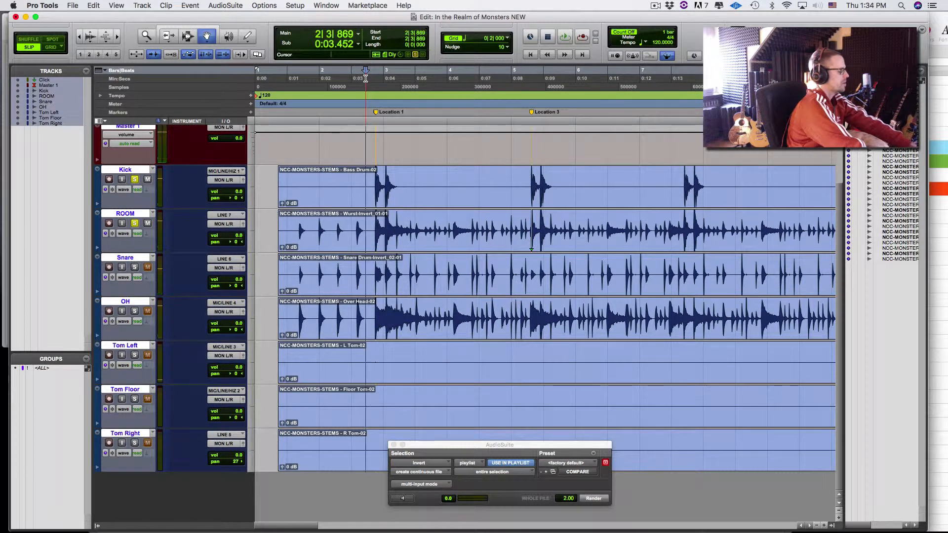
key(super+bracketright)
key(super+bracketright)
key(super+bracketright)
key(super+bracketright)
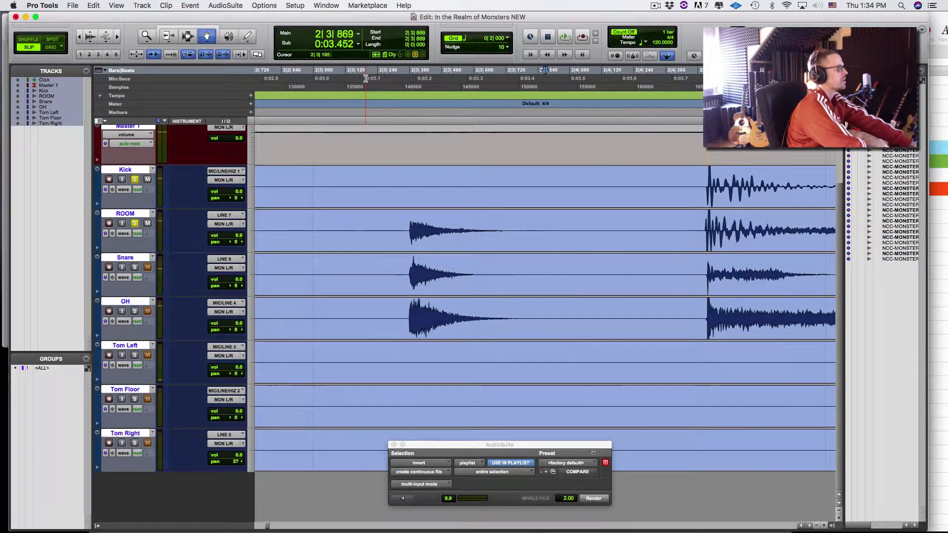
key(super+bracketleft)
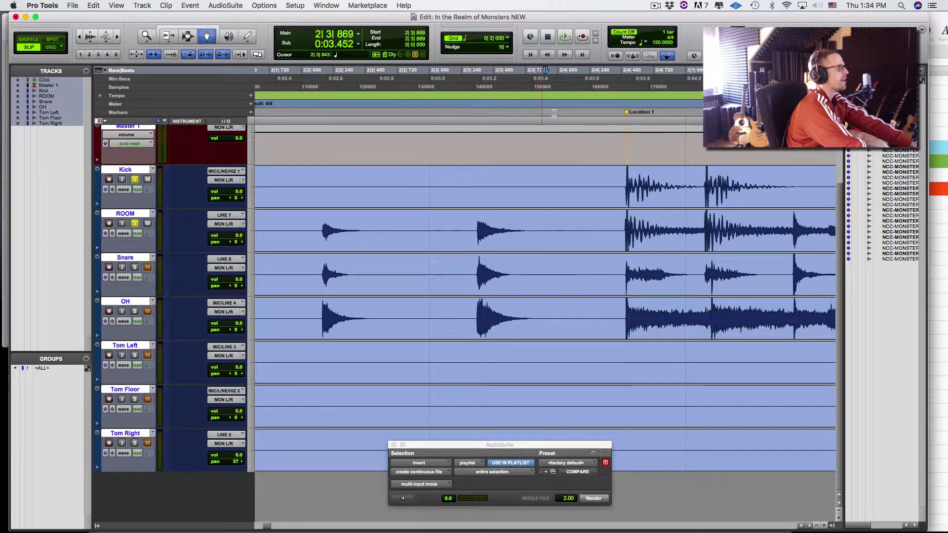
- Zoom in close on the next hit with the Selector edit point on ROOM at 2|4|515
click(574, 83)
key(super+bracketright)
key(super+bracketright)
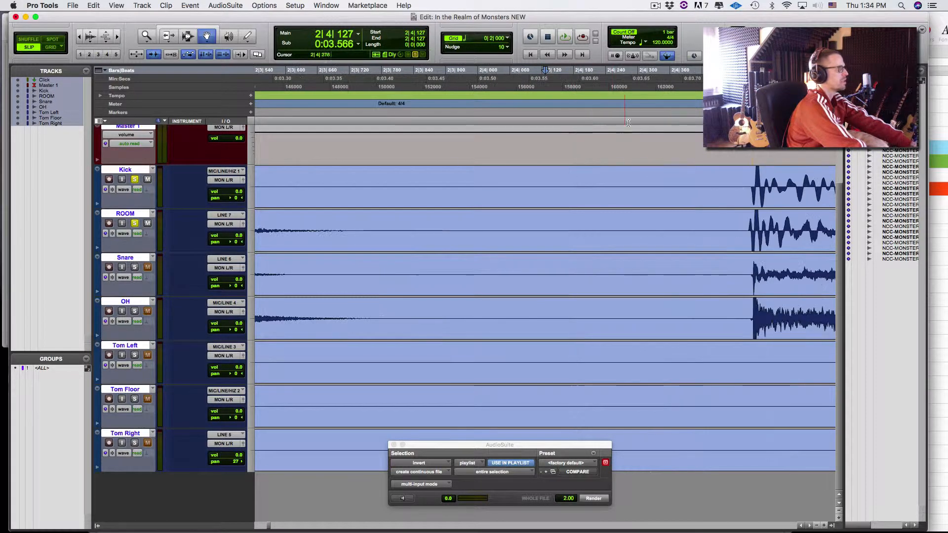
key(F7)
click(734, 219)
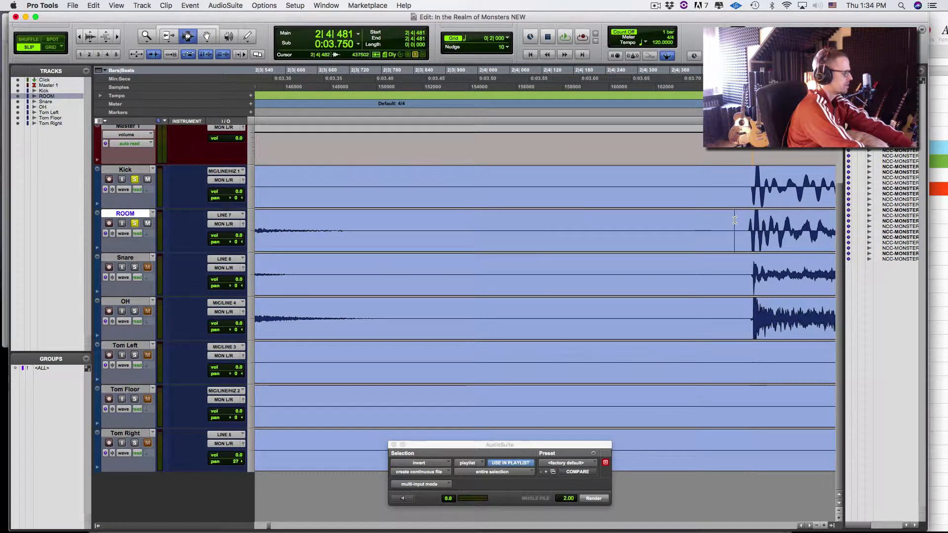
key(super+bracketright)
key(super+bracketright)
click(611, 237)
key(super+bracketright)
key(super+bracketright)
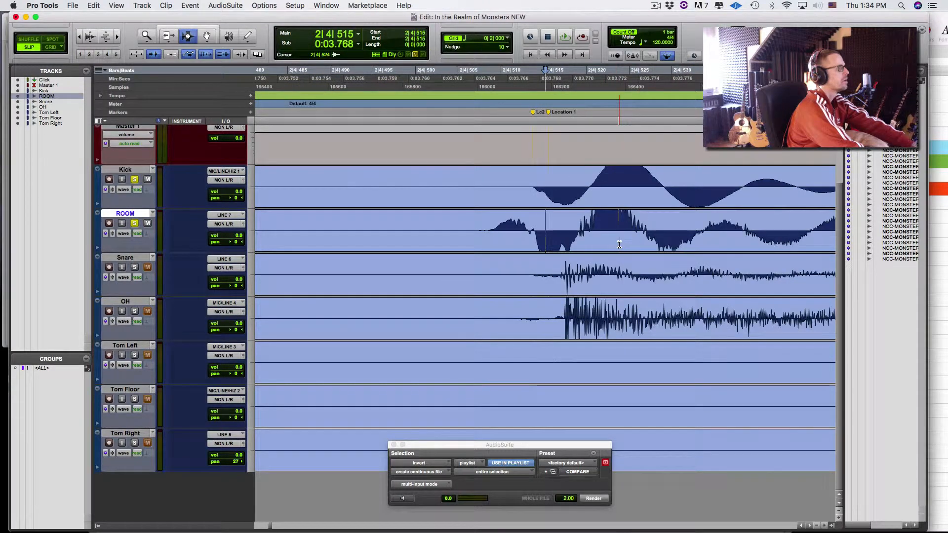
- Nudge the whole ROOM clip two steps later and audition it from 2|4|507 and 2|4|505
double_click(585, 243)
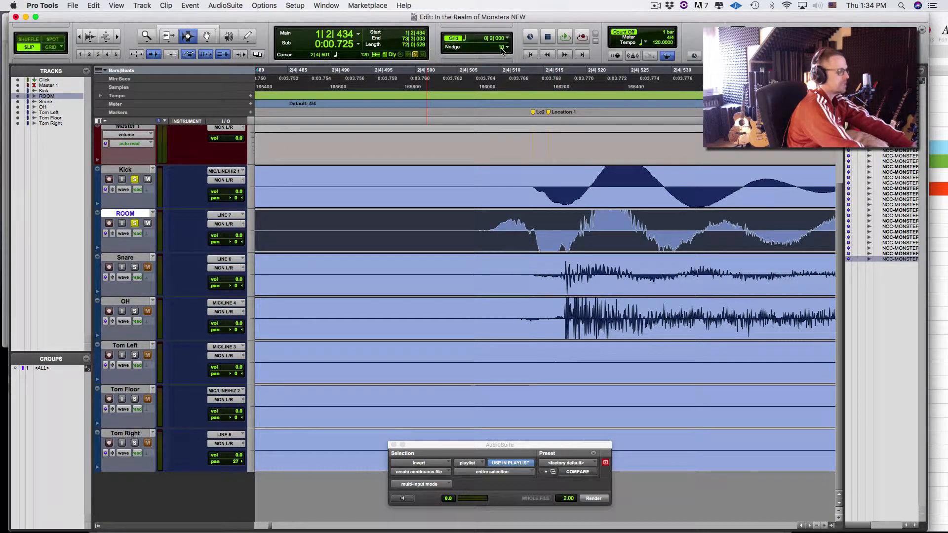
key(KP_Add)
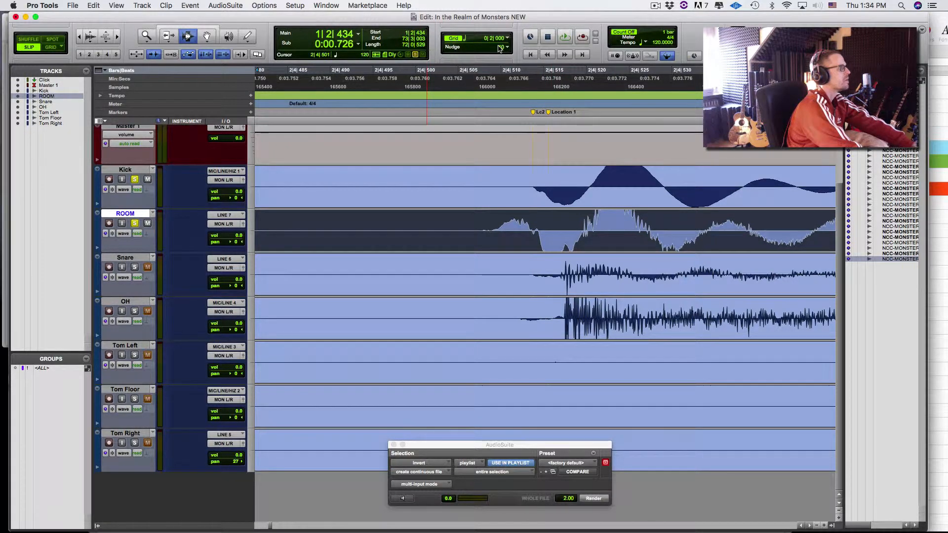
key(KP_Add)
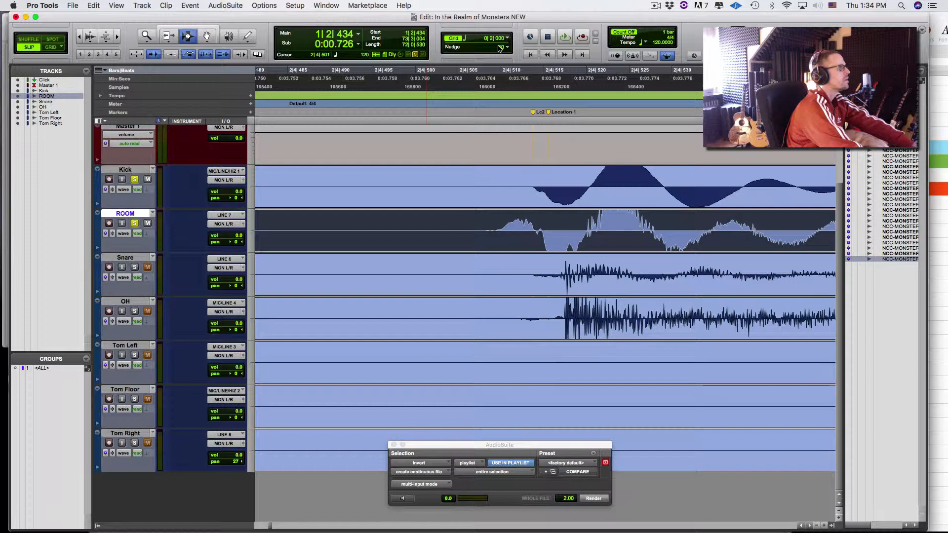
click(475, 70)
key(space)
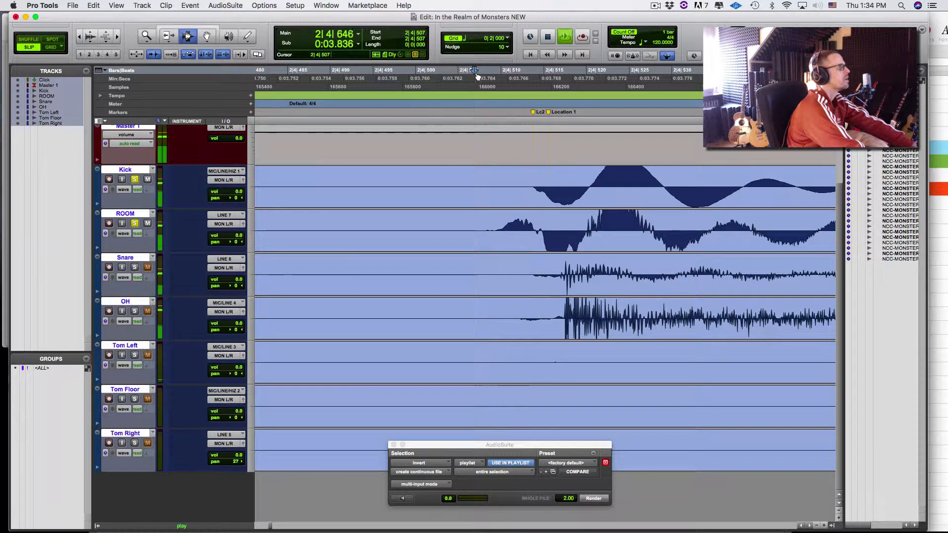
key(space)
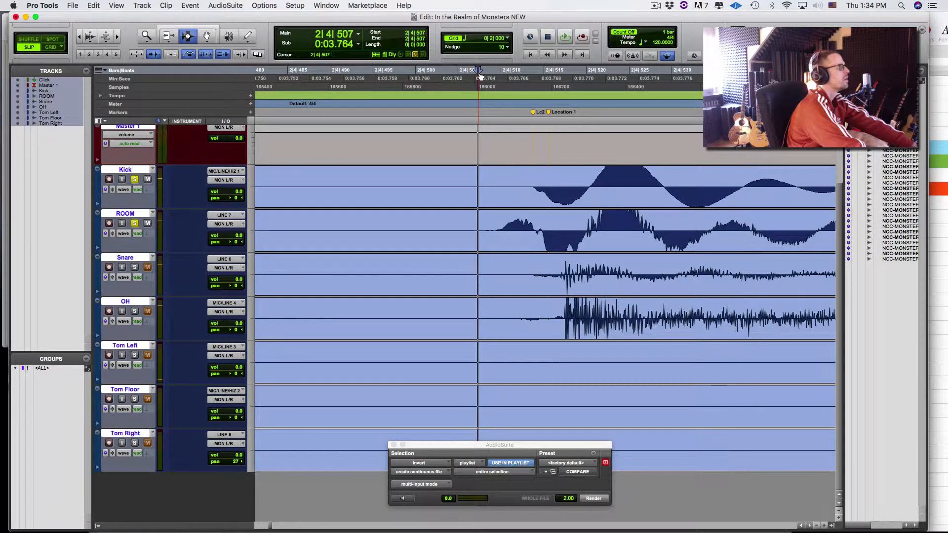
click(456, 74)
key(space)
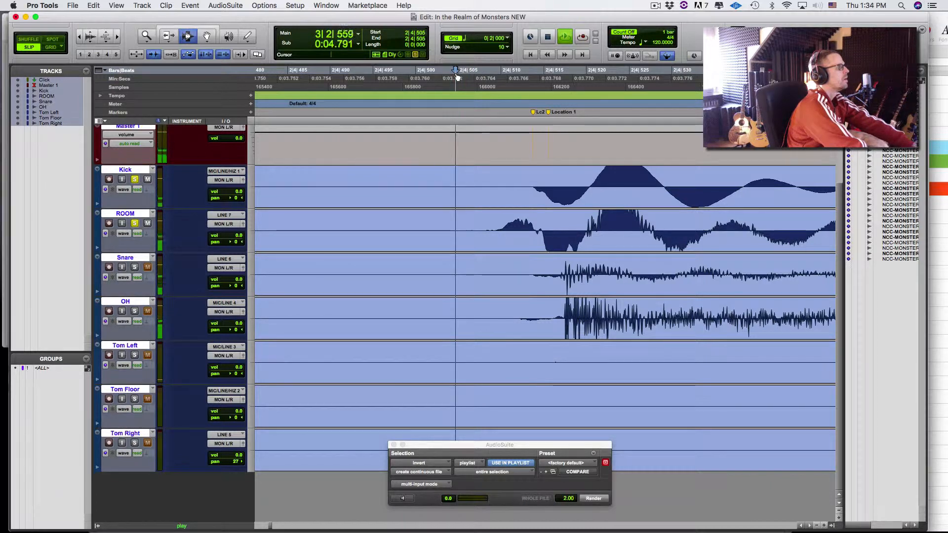
key(space)
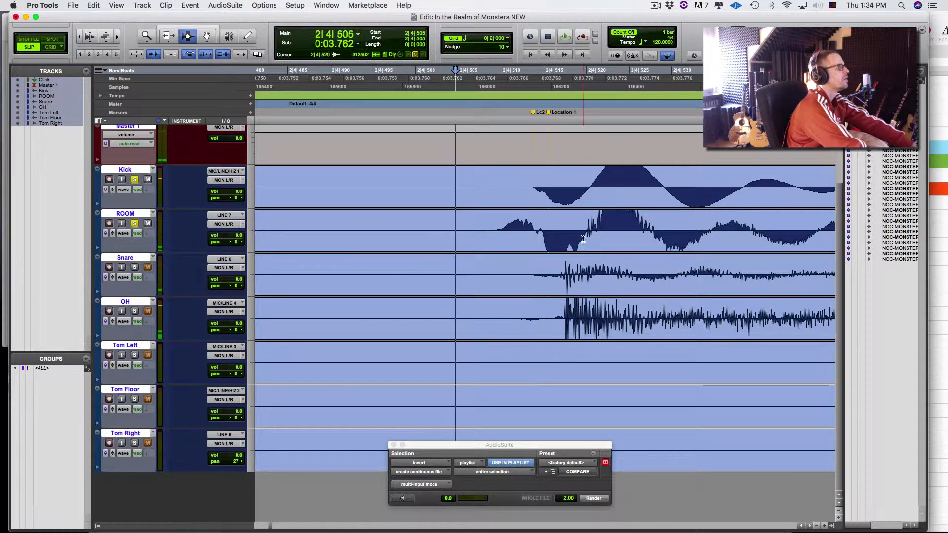
- Nudge the ROOM clip one more step later and audition the realigned hit
double_click(584, 240)
key(plus)
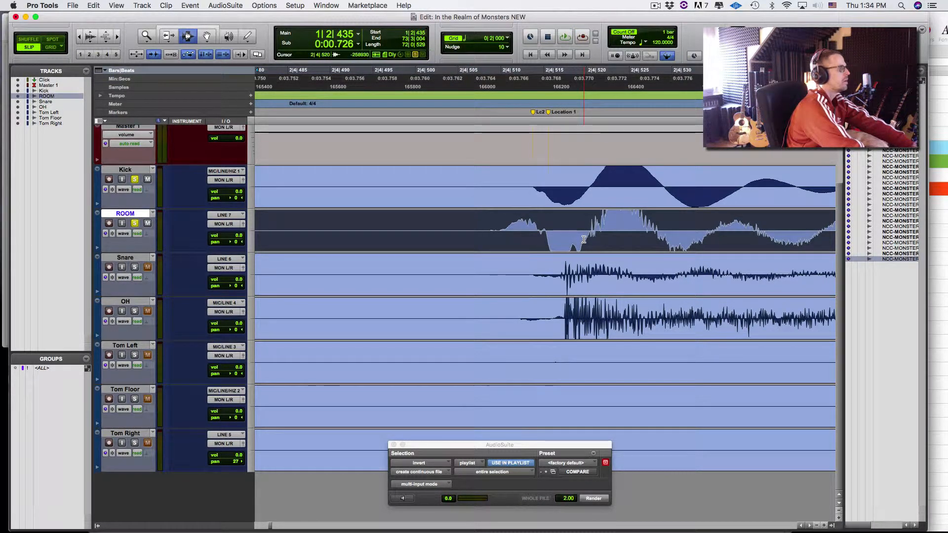
click(490, 79)
key(space)
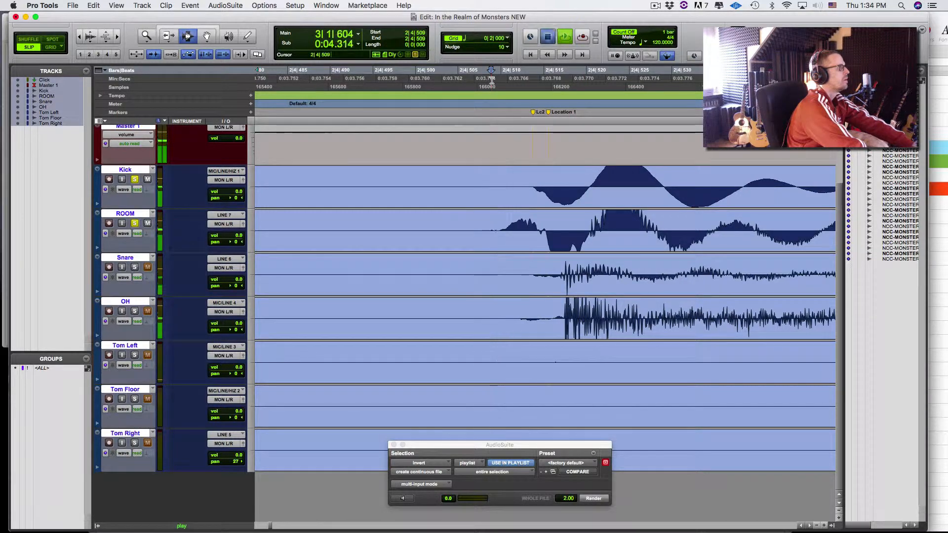
key(space)
- Nudge ROOM one step earlier, then back later, and play from 2|4|506 to compare
click(529, 211)
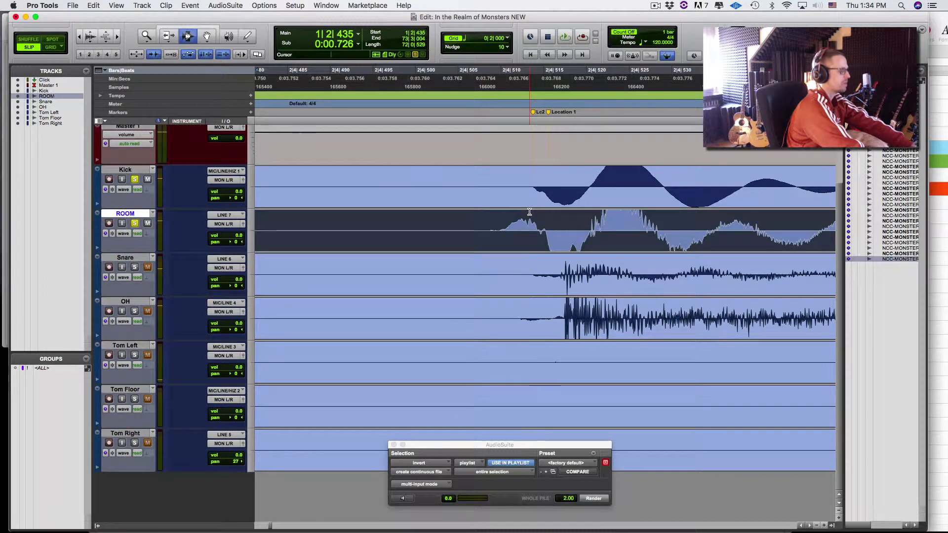
key(minus)
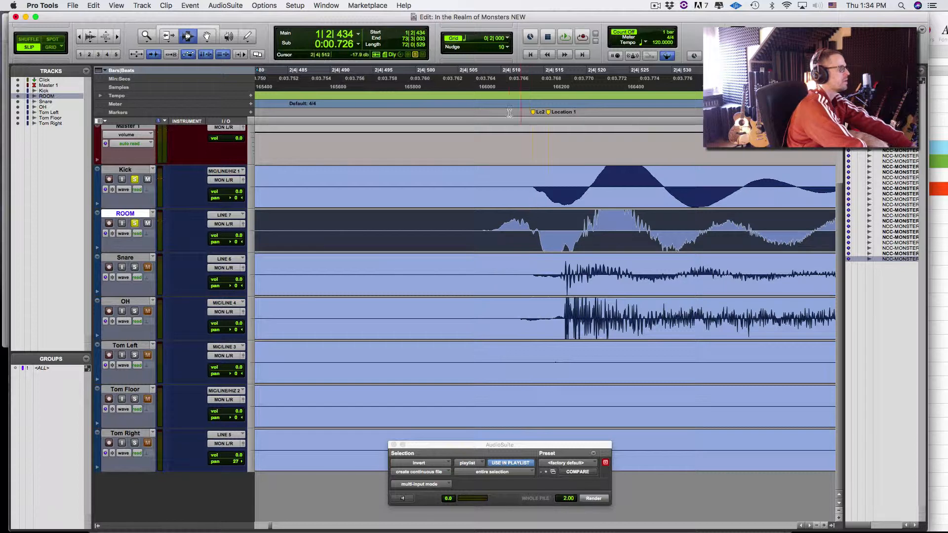
click(492, 82)
key(space)
key(space)
click(536, 243)
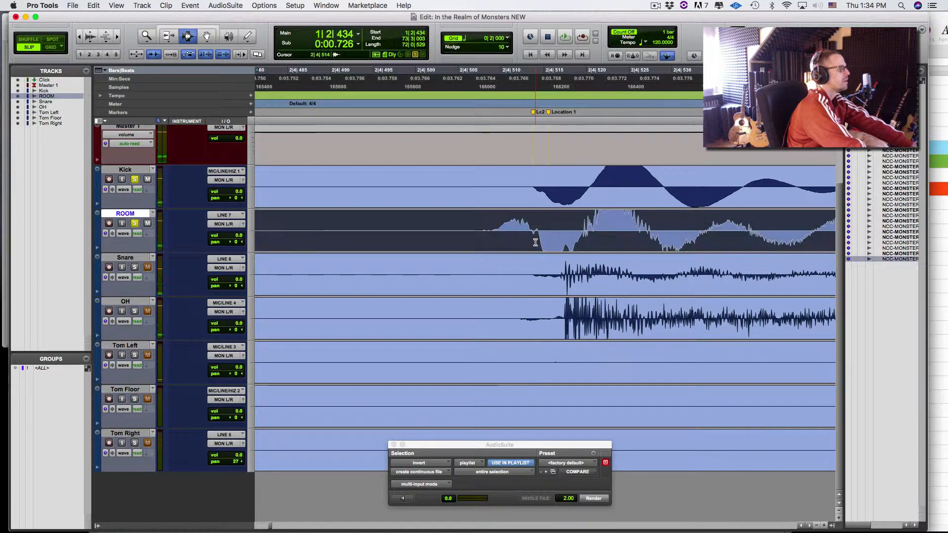
key(plus)
click(467, 77)
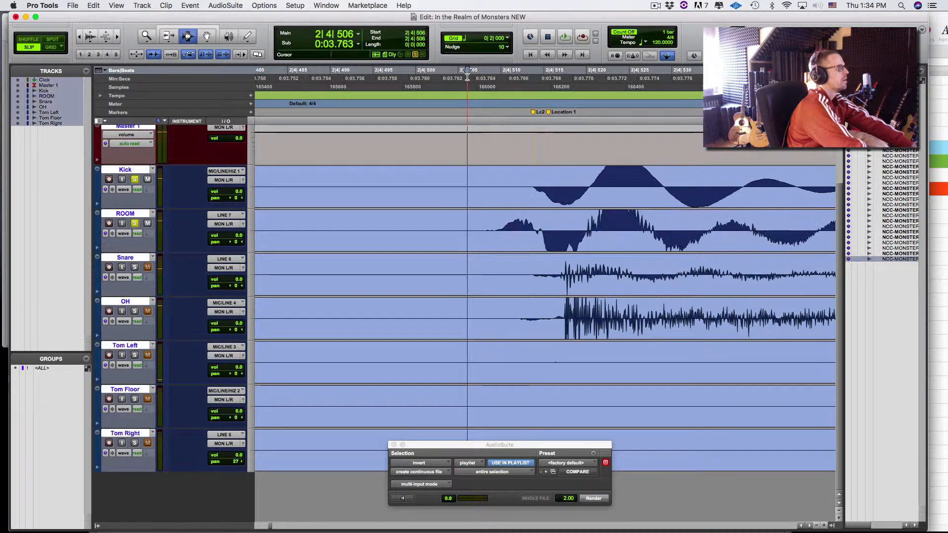
key(space)
key(space)
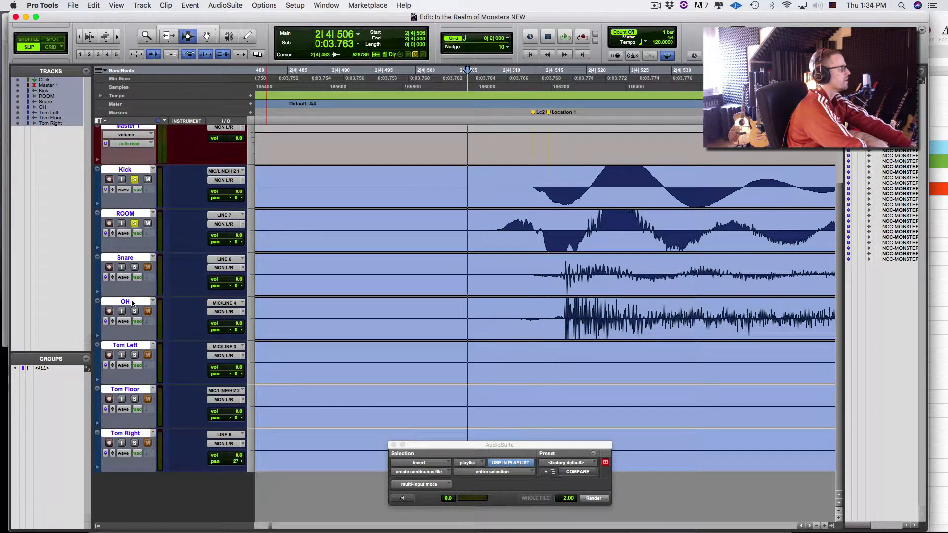
- Move the OH track above the Snare track, directly below ROOM
drag(128, 302, 169, 257)
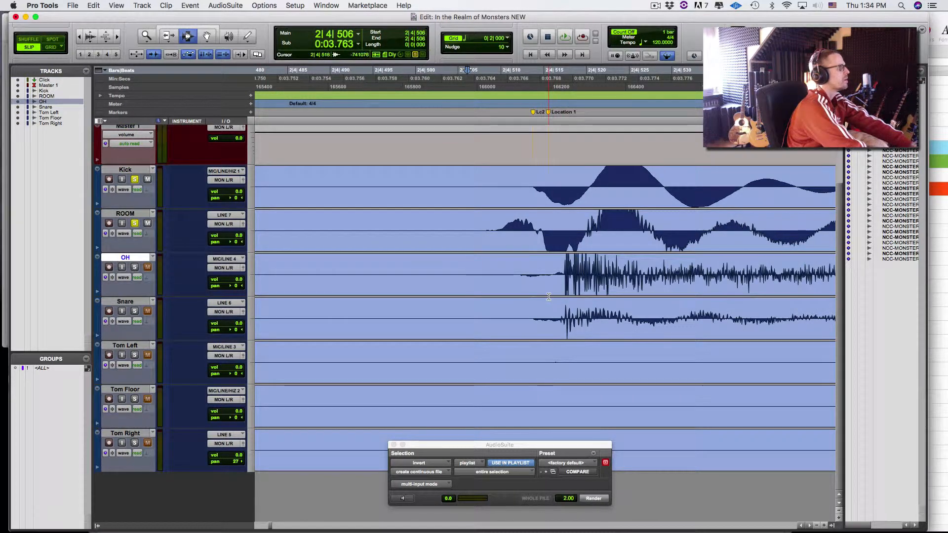
key(super+bracketright)
key(super+bracketright)
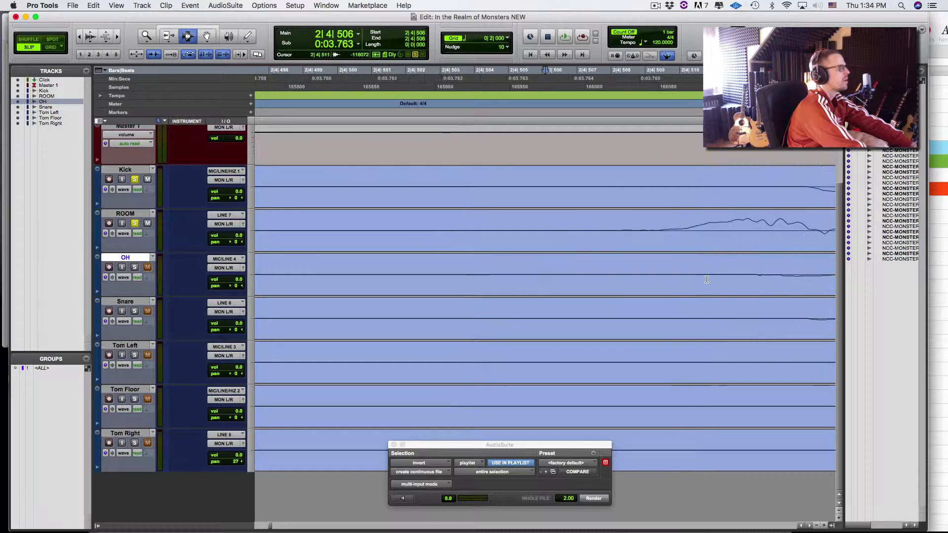
key(super+bracketleft)
key(super+bracketleft)
- Inspect the OH transient at 2|4|517 with taller waveforms, then zoom out to several bars
click(655, 284)
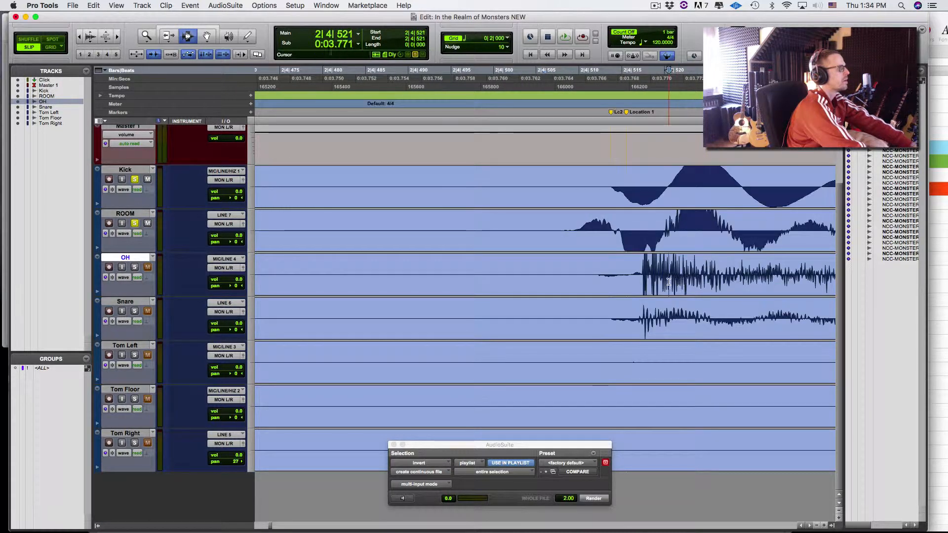
click(641, 287)
key(super+bracketright)
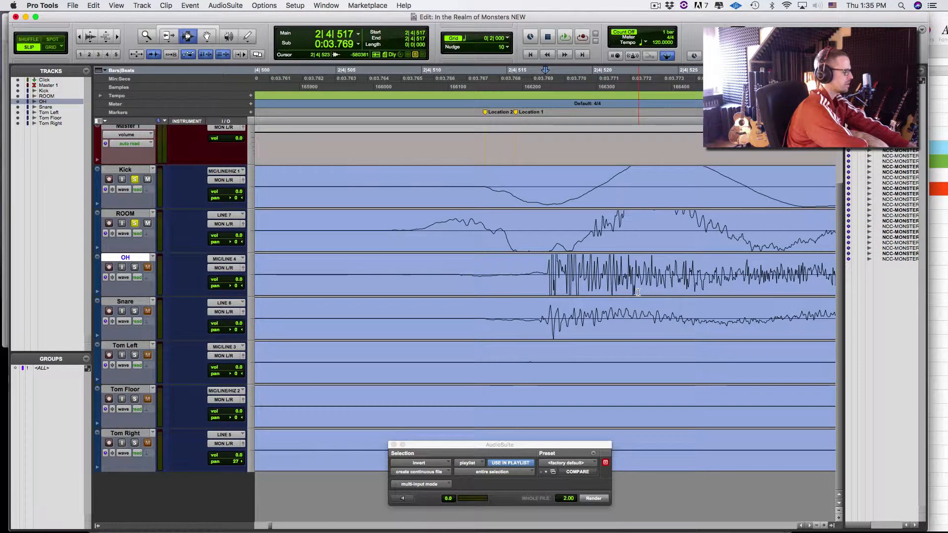
key(alt+super+bracketleft)
key(alt+super+bracketleft)
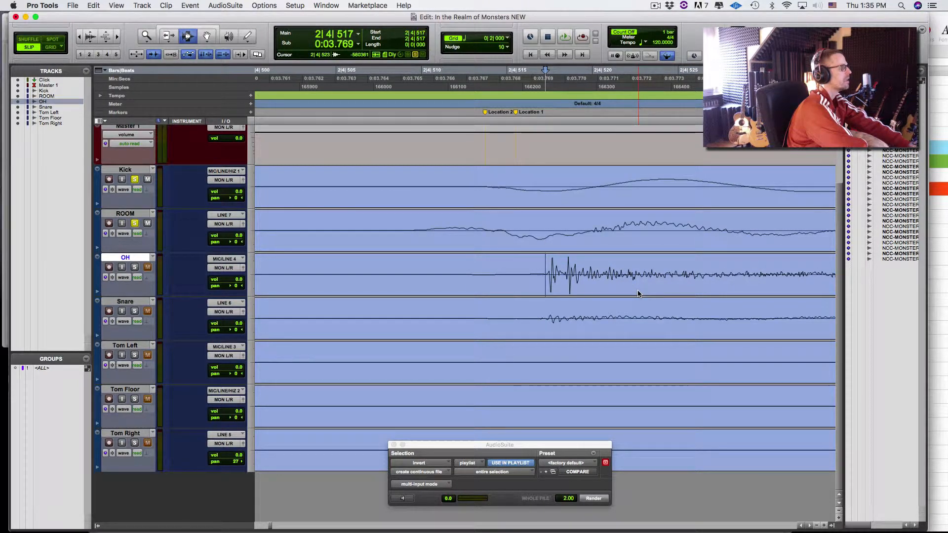
key(alt+super+bracketright)
key(alt+super+bracketright)
key(alt+super+bracketright)
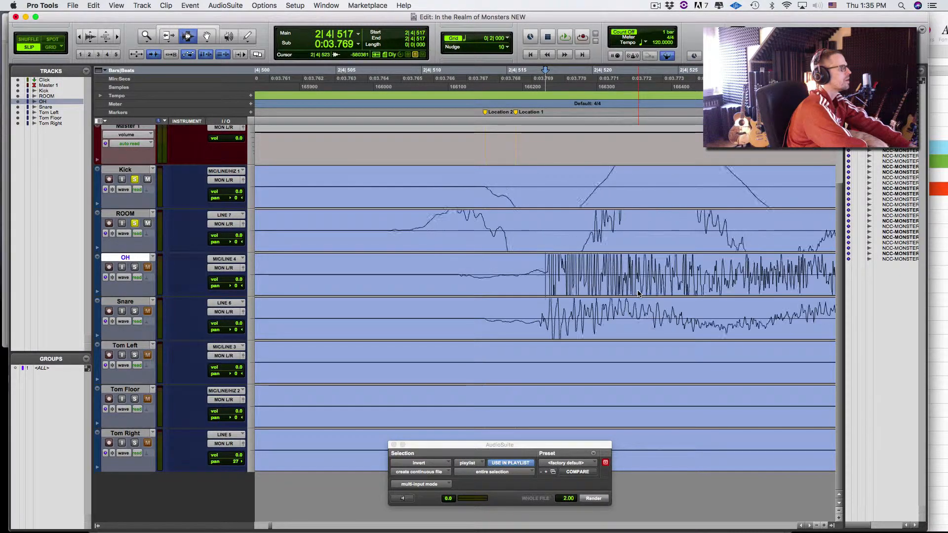
key(alt+super+bracketleft)
key(alt+super+bracketleft)
key(alt+super+bracketleft)
key(super+bracketleft)
key(super+bracketleft)
key(super+bracketleft)
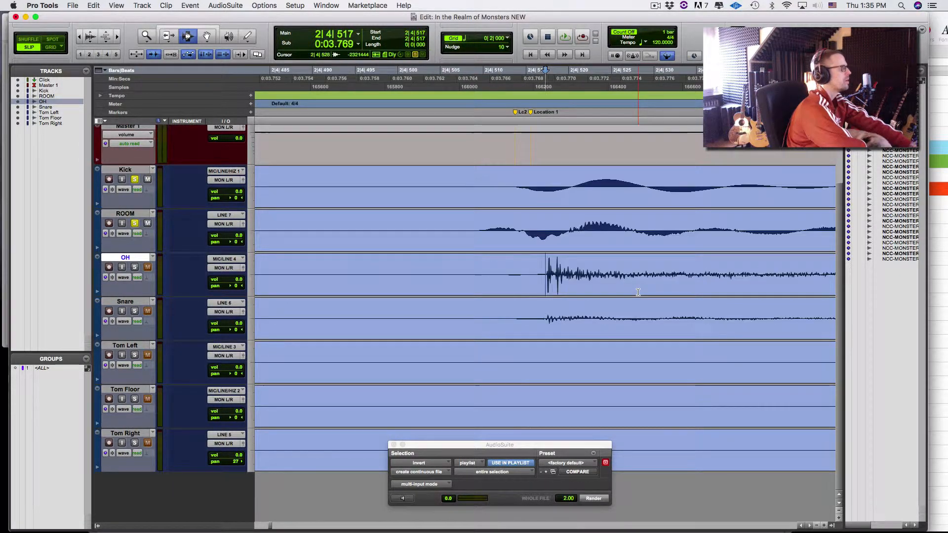
key(super+bracketleft)
key(super+bracketleft)
key(super+bracketleft)
key(super+bracketleft)
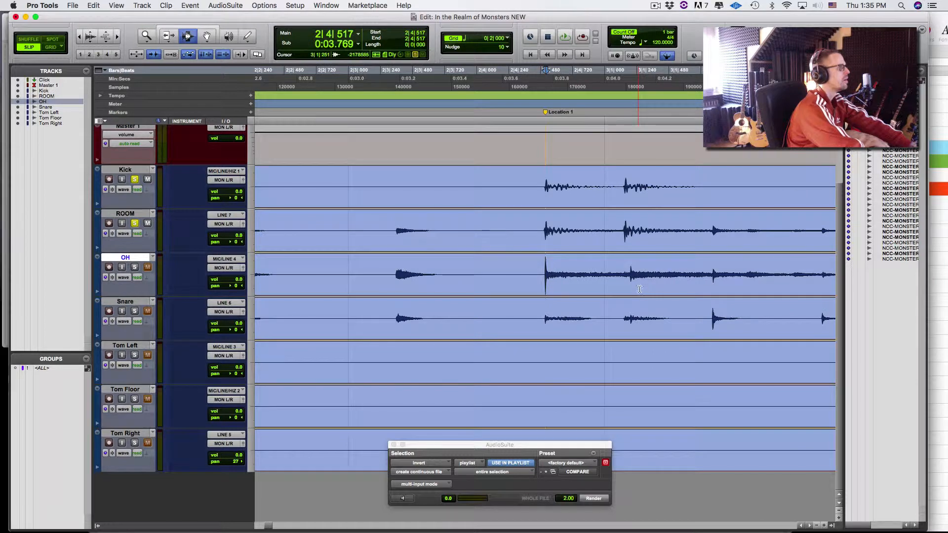
click(709, 248)
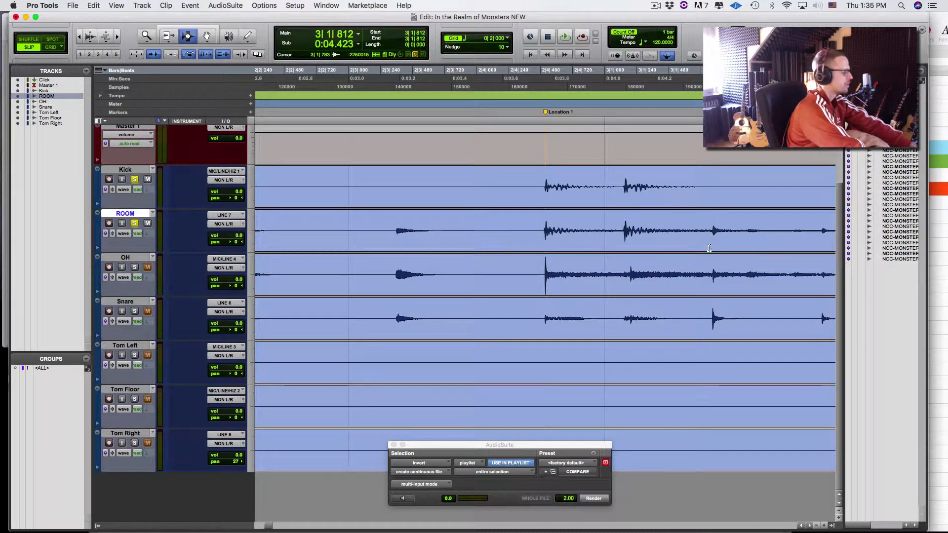
key(super+bracketright)
key(super+bracketright)
key(super+bracketright)
key(super+bracketright)
key(super+bracketright)
key(super+bracketright)
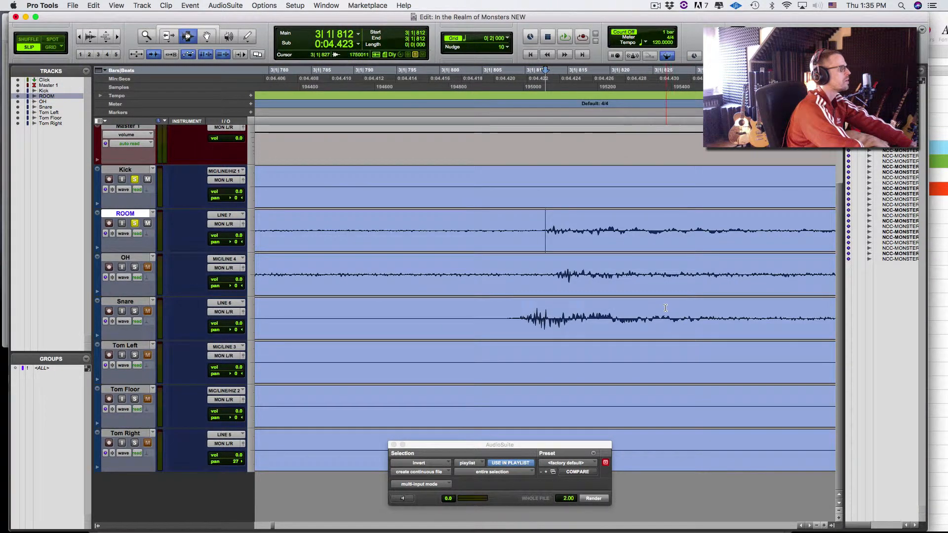
key(super+bracketright)
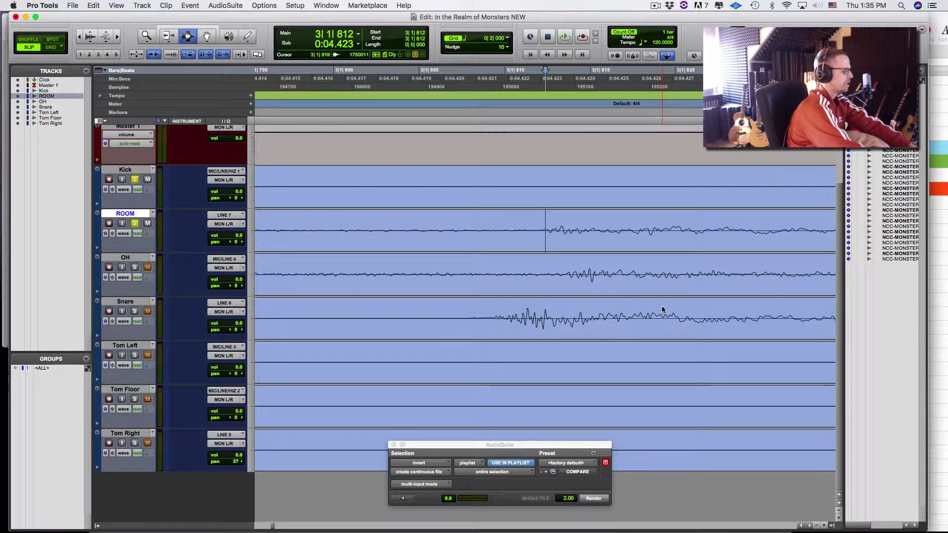
key(alt+super+bracketright)
key(alt+super+bracketright)
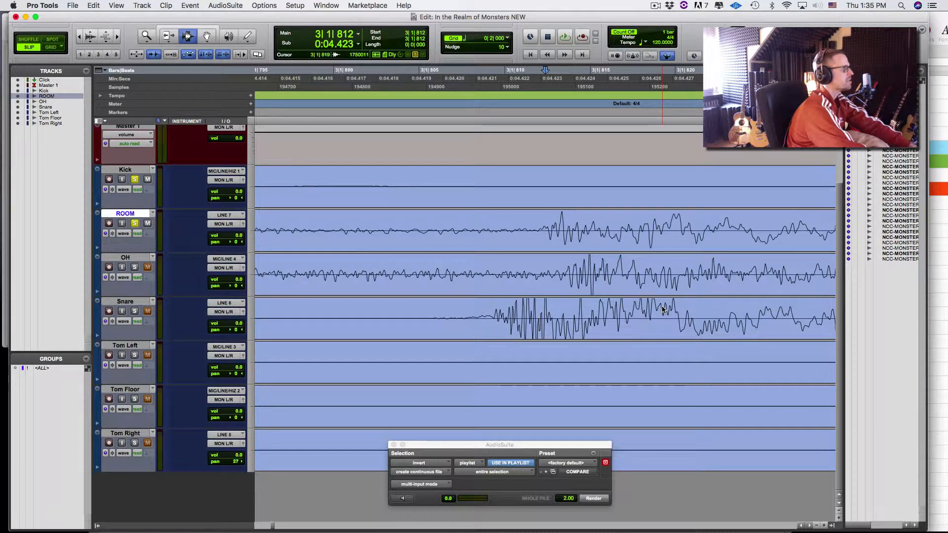
key(alt+super+bracketleft)
key(alt+super+bracketleft)
key(alt+super+bracketleft)
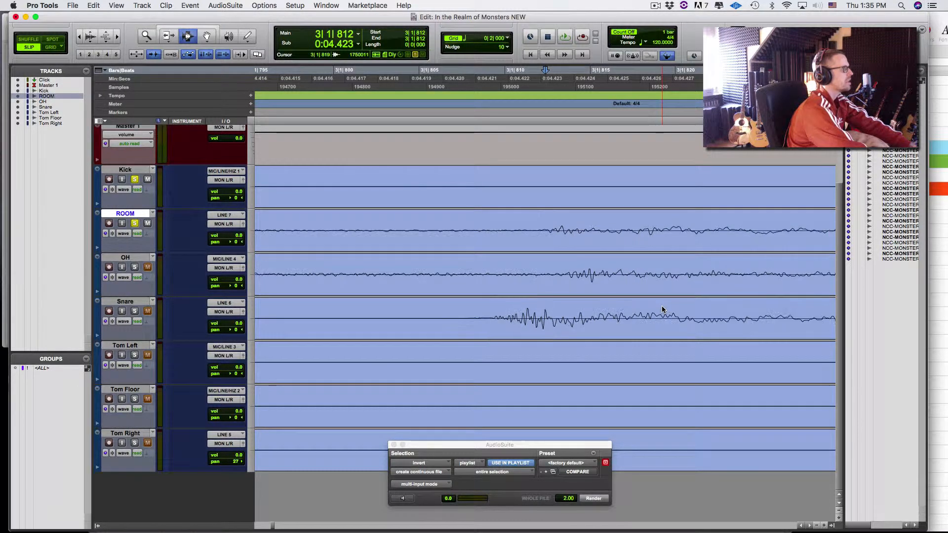
key(alt+super+bracketright)
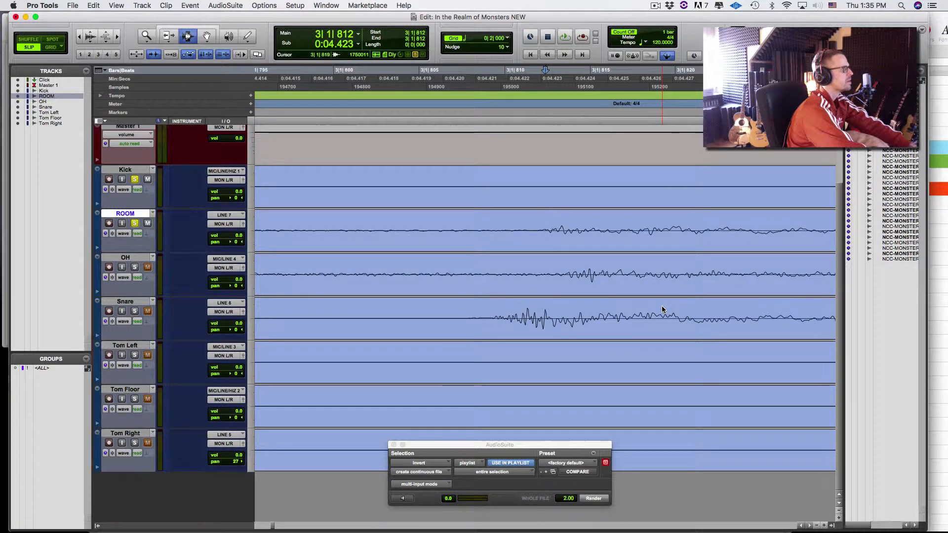
key(alt+super+bracketright)
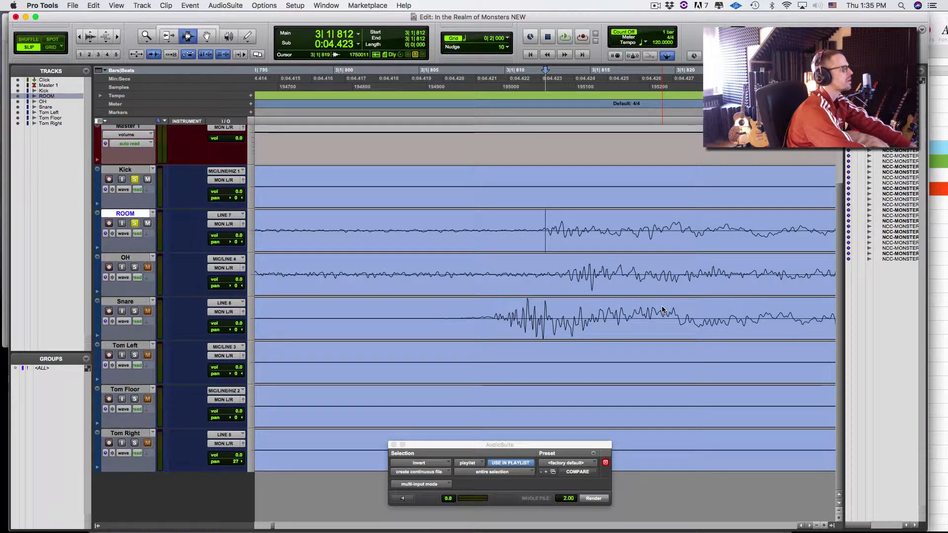
key(super+bracketleft)
key(super+bracketleft)
key(super+bracketleft)
key(super+bracketleft)
key(super+bracketleft)
key(super+bracketleft)
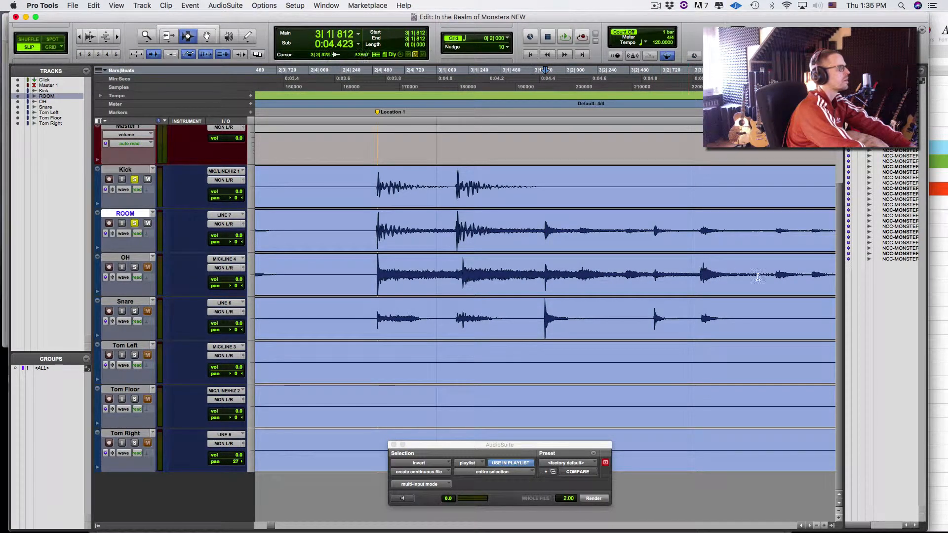
- Zoom in around the OH hit at 4|1|393 with taller drum waveforms
click(812, 277)
key(super+bracketleft)
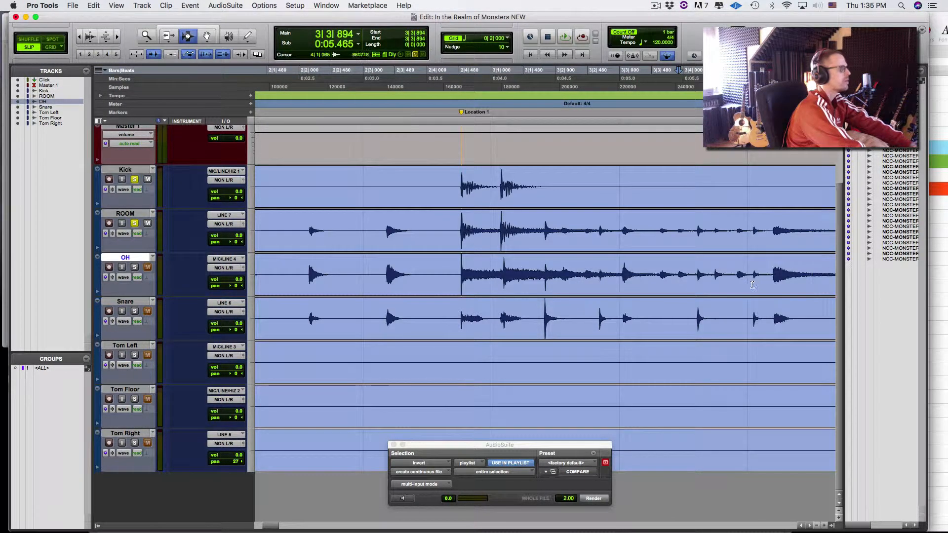
click(765, 276)
key(super+bracketright)
key(super+bracketright)
key(super+bracketright)
key(super+bracketright)
key(super+bracketright)
key(super+bracketright)
key(super+bracketright)
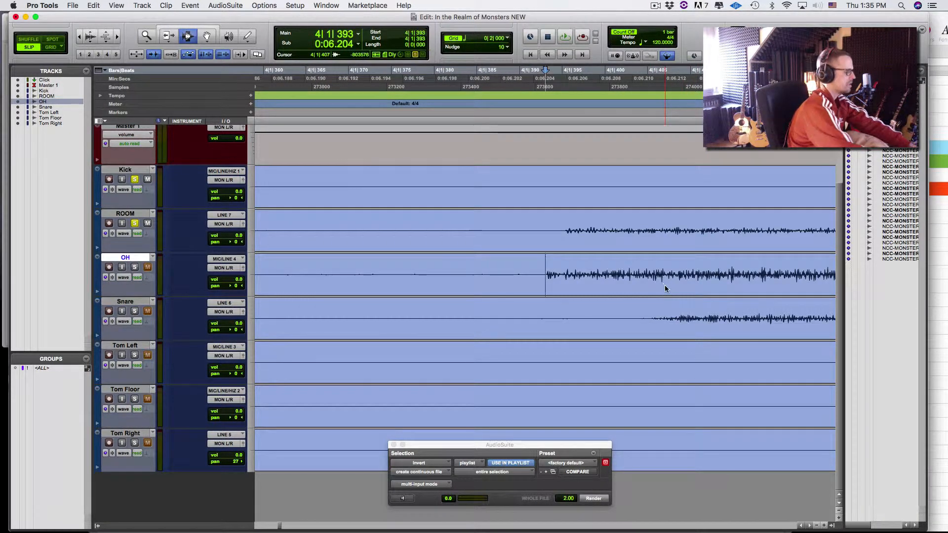
key(super+alt+bracketright)
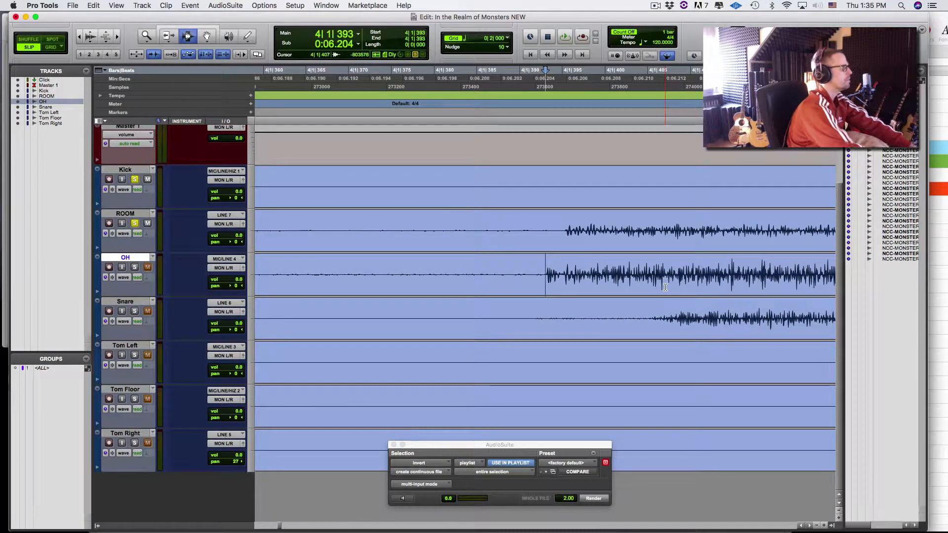
- Create memory Location 4 at the ROOM transient at 4|1|395
click(554, 246)
key(Tab)
key(alt+Tab)
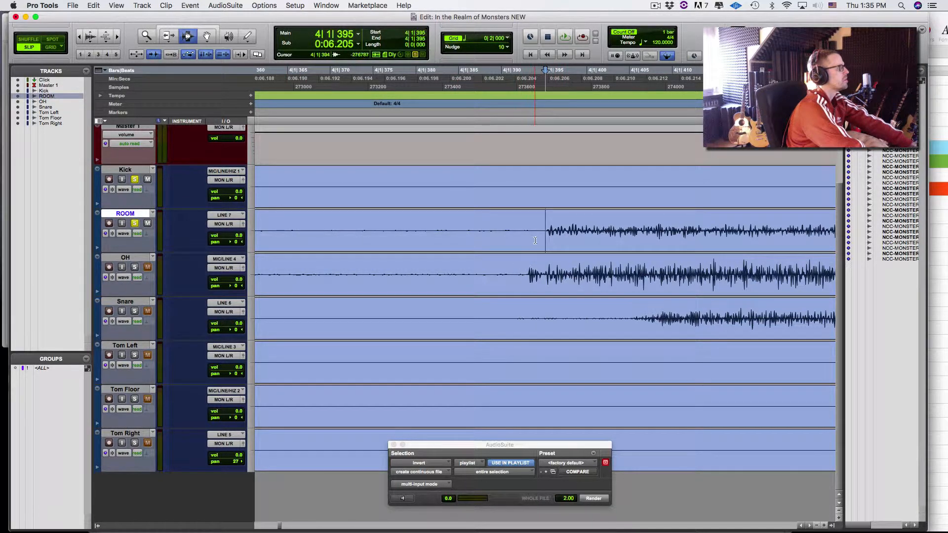
key(KP_Enter)
key(Return)
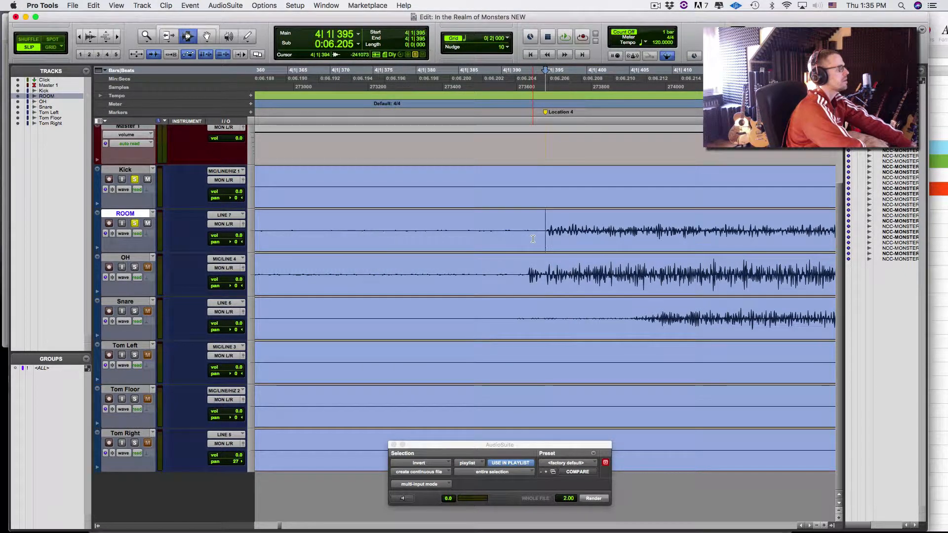
- Put the cursor on the OH transient at 4|1|393 and switch to the Grabber tool
click(461, 277)
key(Tab)
key(alt+Tab)
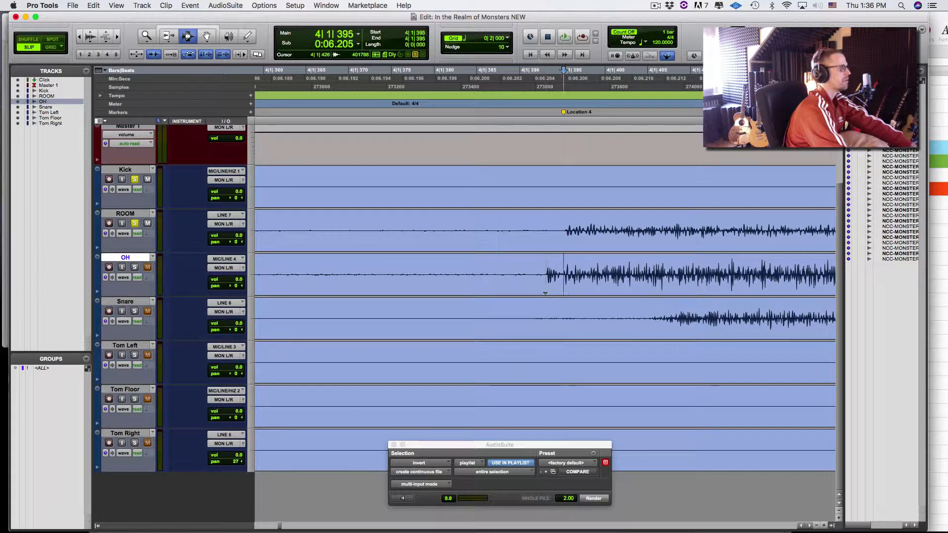
key(F8)
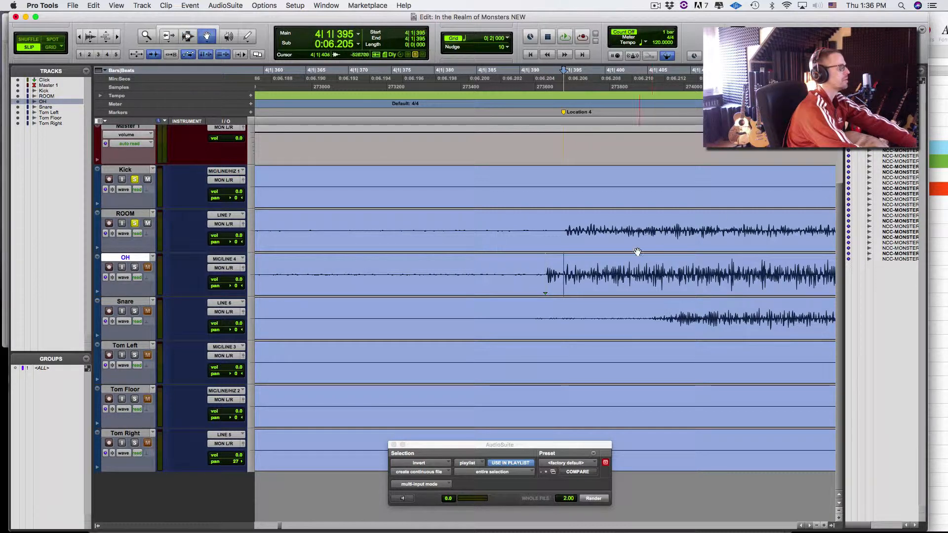
click(627, 278)
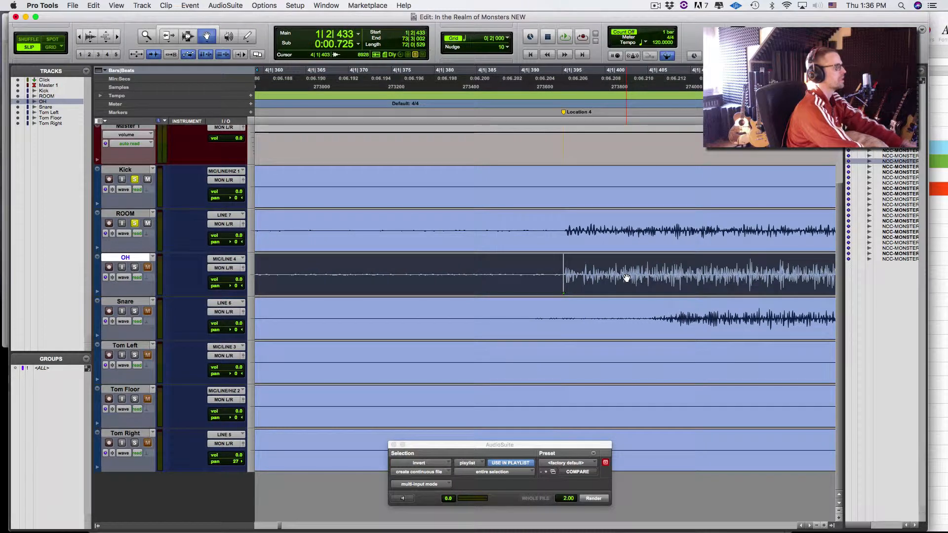
key(super+bracketright)
key(super+bracketright)
key(super+bracketright)
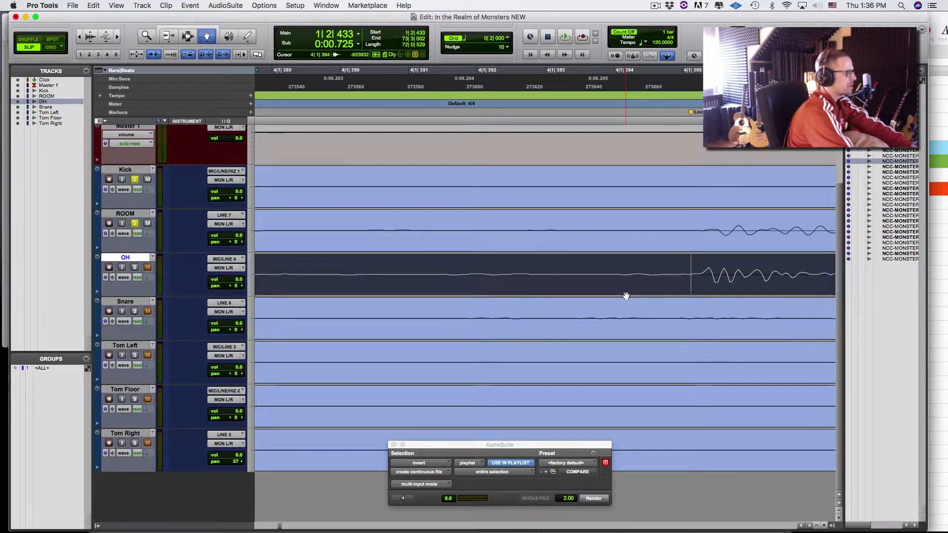
key(super+alt+bracketright)
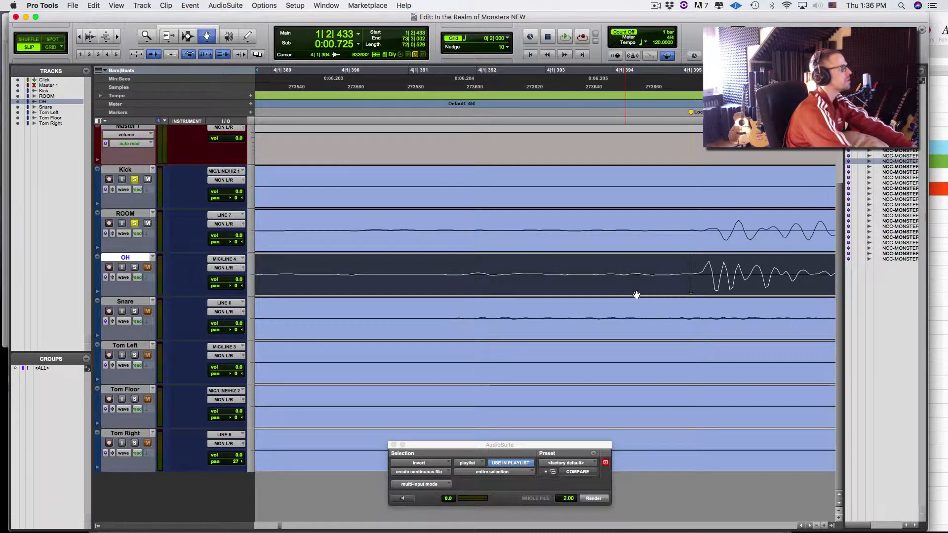
click(134, 223)
key(space)
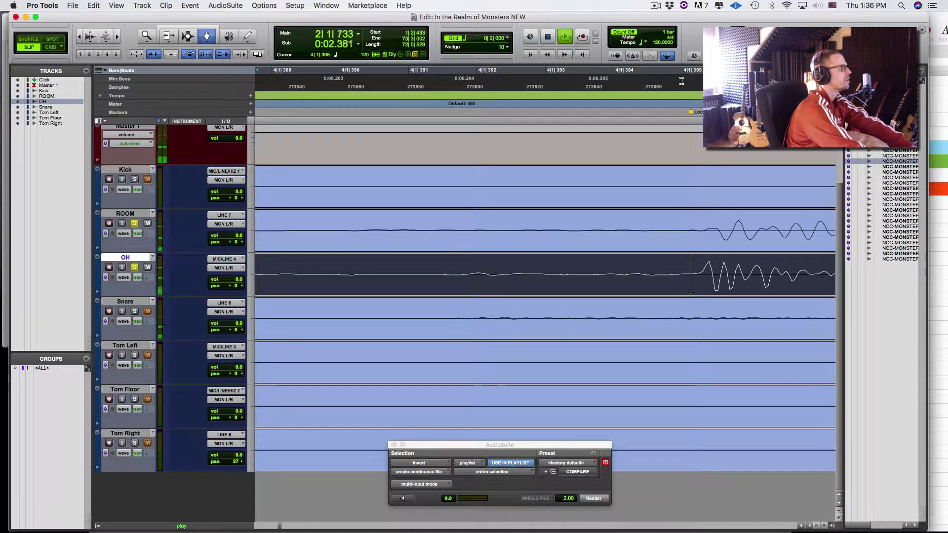
key(r)
key(r)
key(r)
key(r)
key(r)
key(r)
key(r)
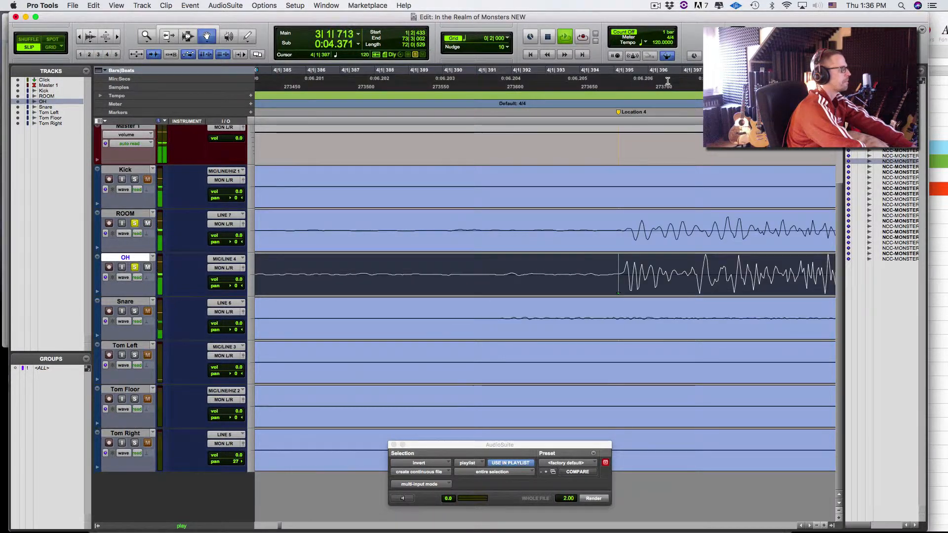
key(r)
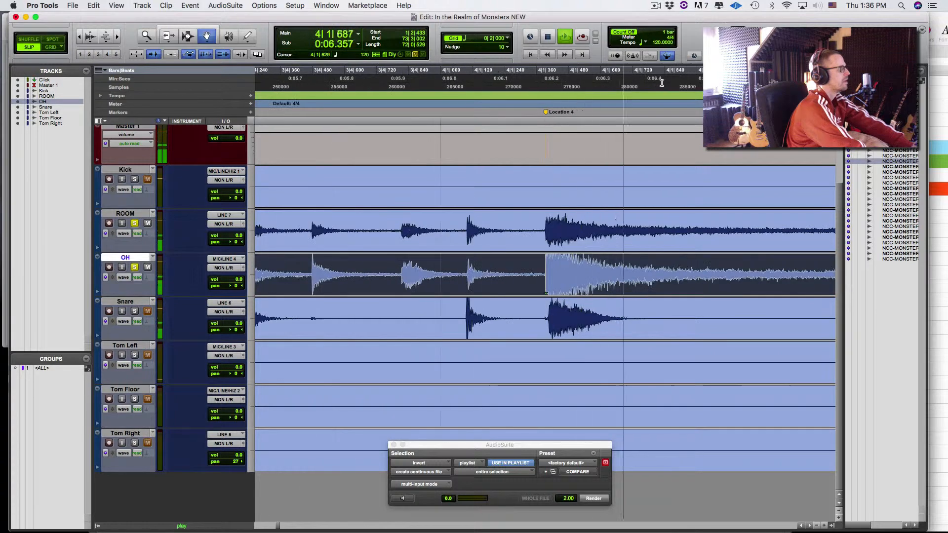
key(space)
key(space)
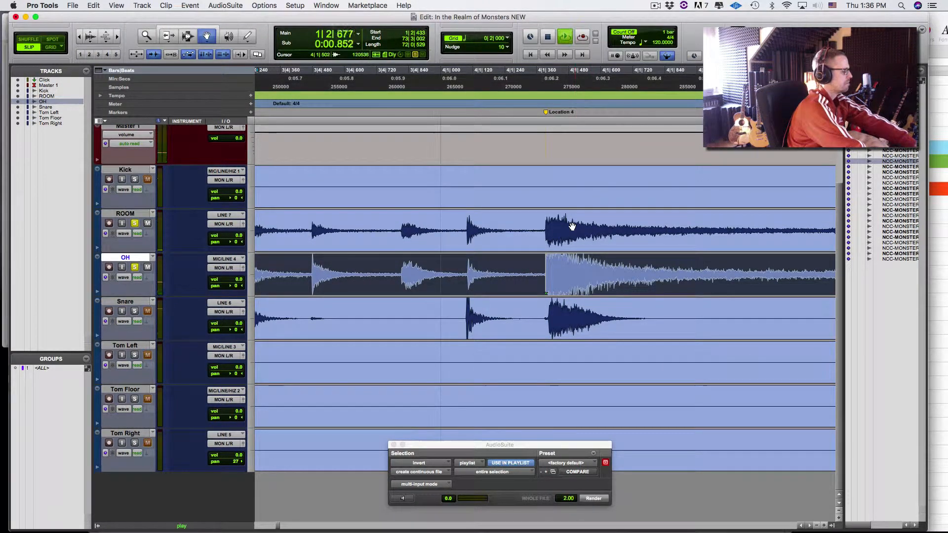
key(F6)
key(space)
key(F7)
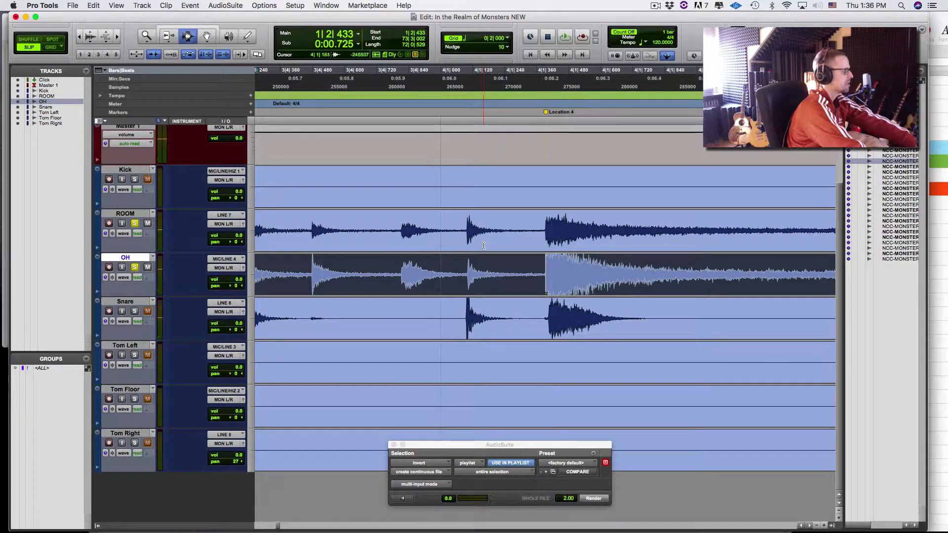
- Jump to the next OH transient and zoom in closely on it
click(456, 270)
click(390, 271)
click(455, 271)
key(Tab)
key(space)
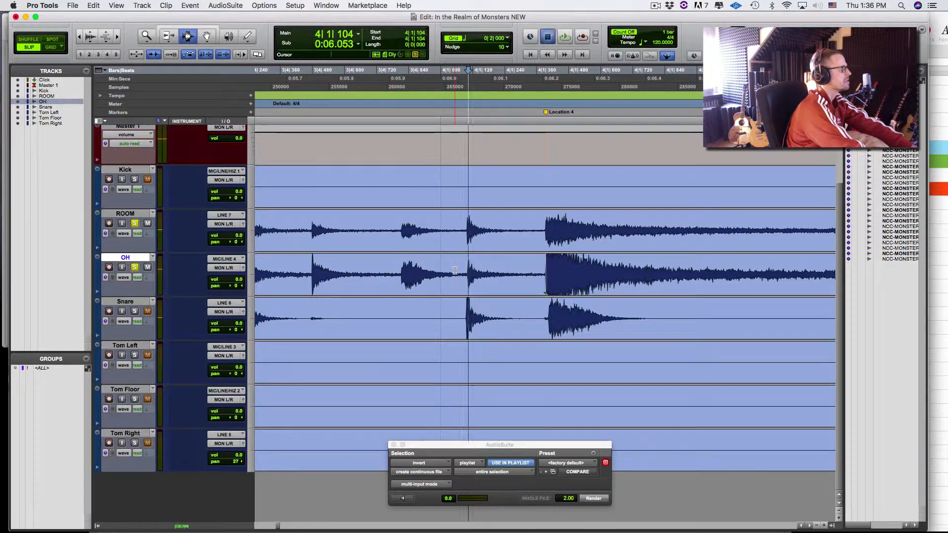
key(space)
key(t)
key(t)
key(t)
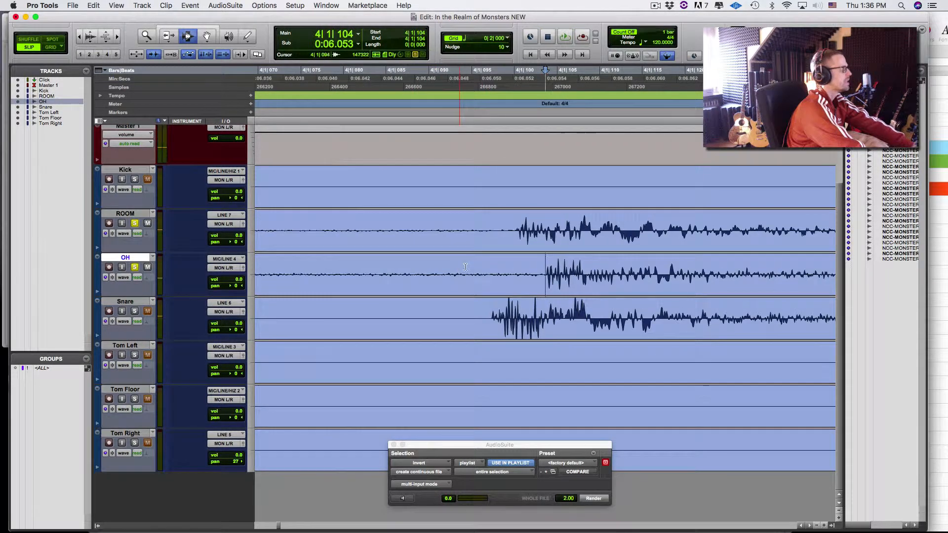
key(super+bracketright)
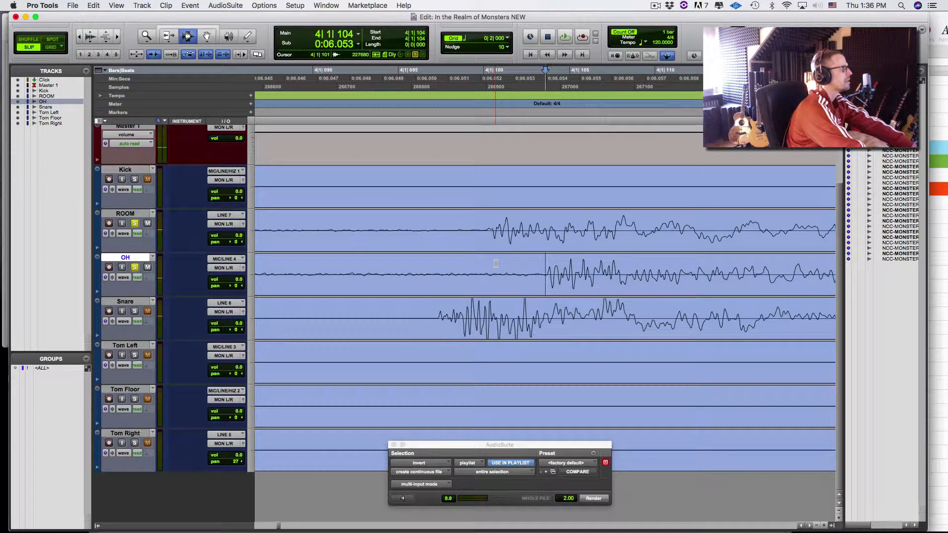
key(super+bracketright)
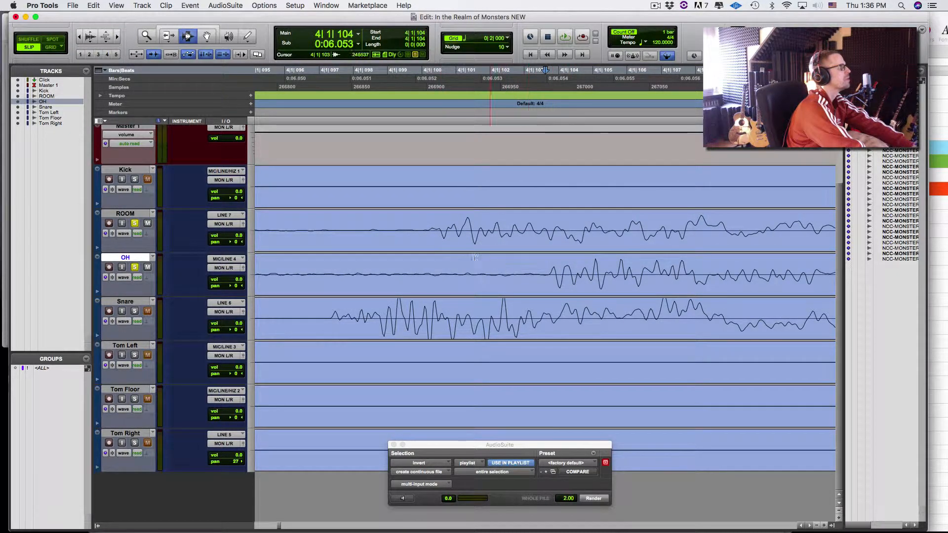
- Create memory Location 5 at the ROOM transient at 4|1|101, then select the Grabber
click(442, 243)
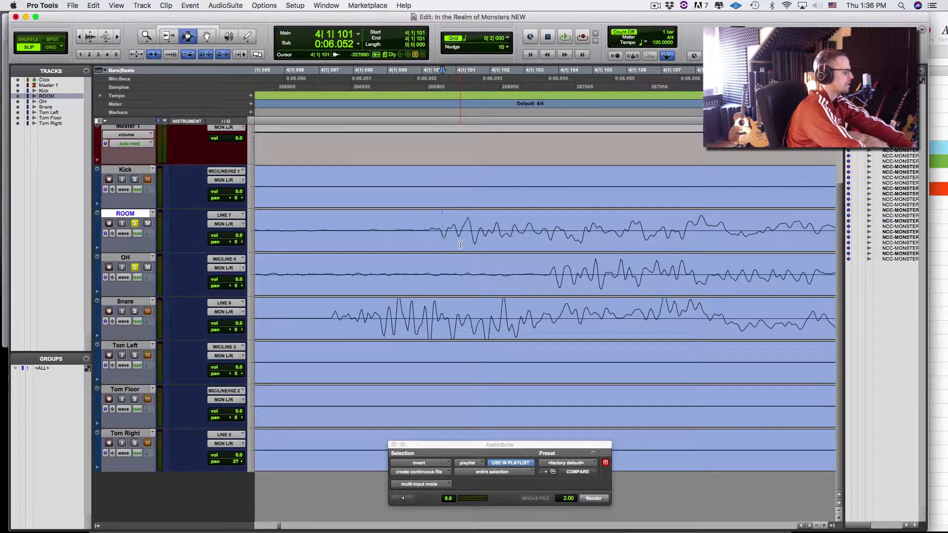
key(super+bracketright)
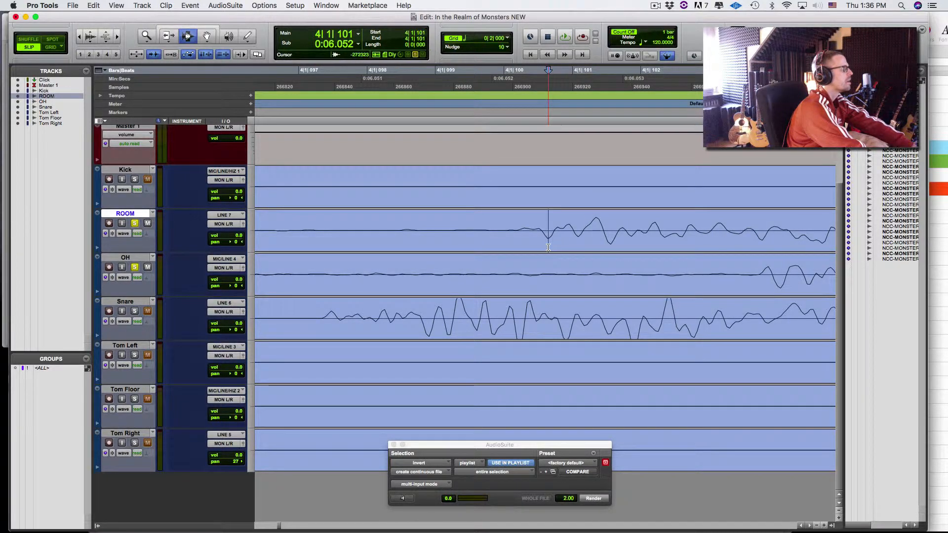
key(KP_Enter)
key(Return)
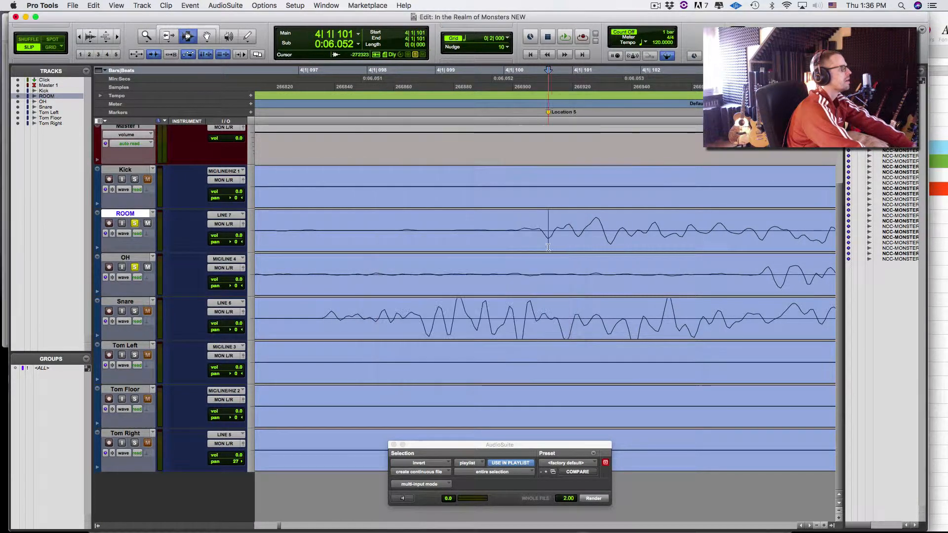
click(764, 280)
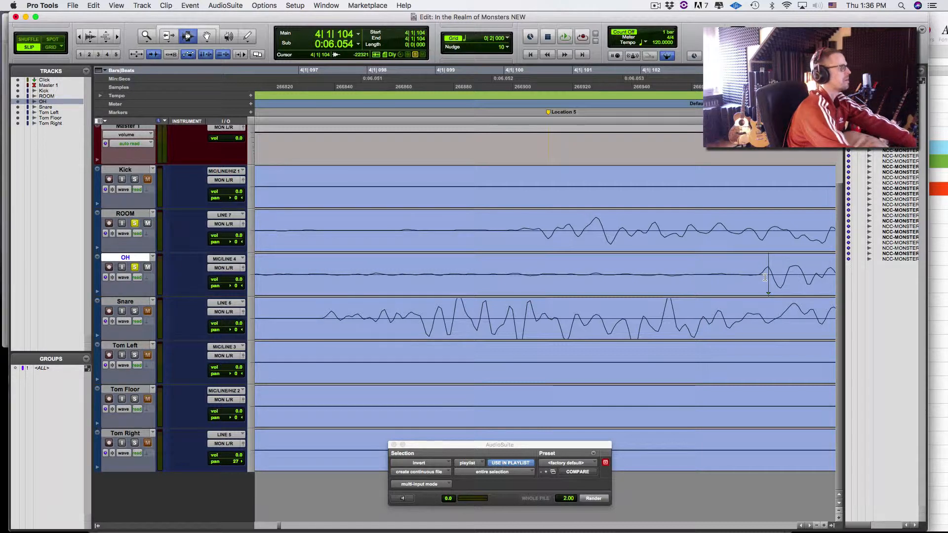
key(F8)
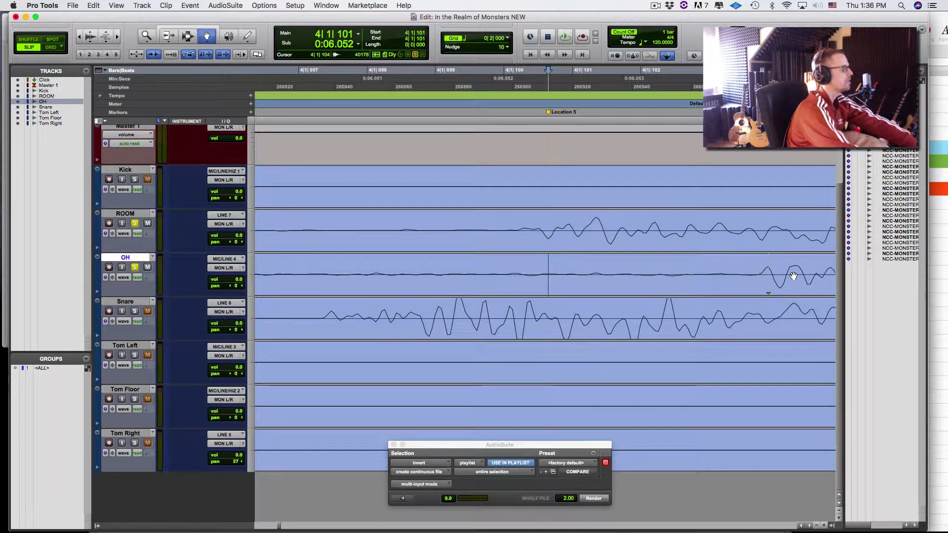
- Snap the OH clip's hit to Location 5, render Invert on it, and audition zoomed out
ctrl+shift+click(795, 274)
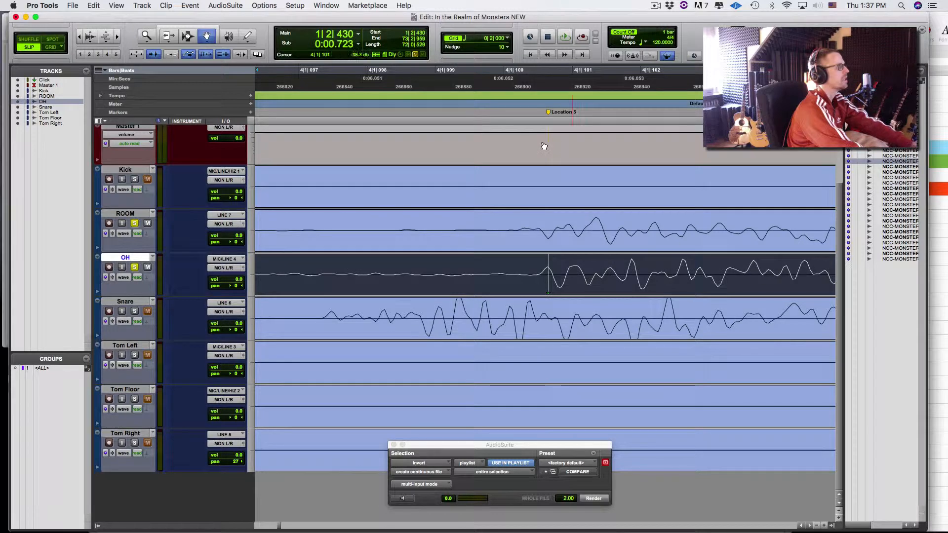
click(593, 498)
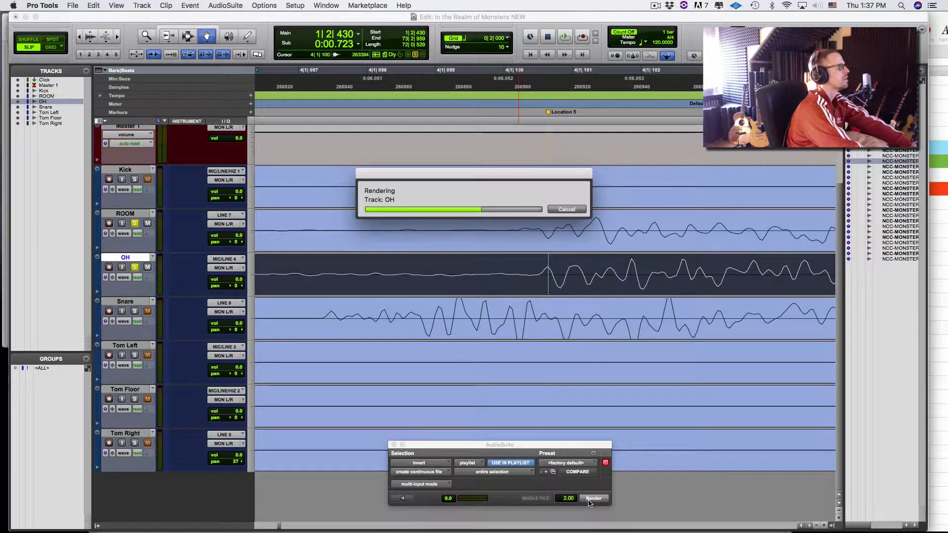
click(489, 85)
key(space)
key(super+bracketleft)
key(super+bracketleft)
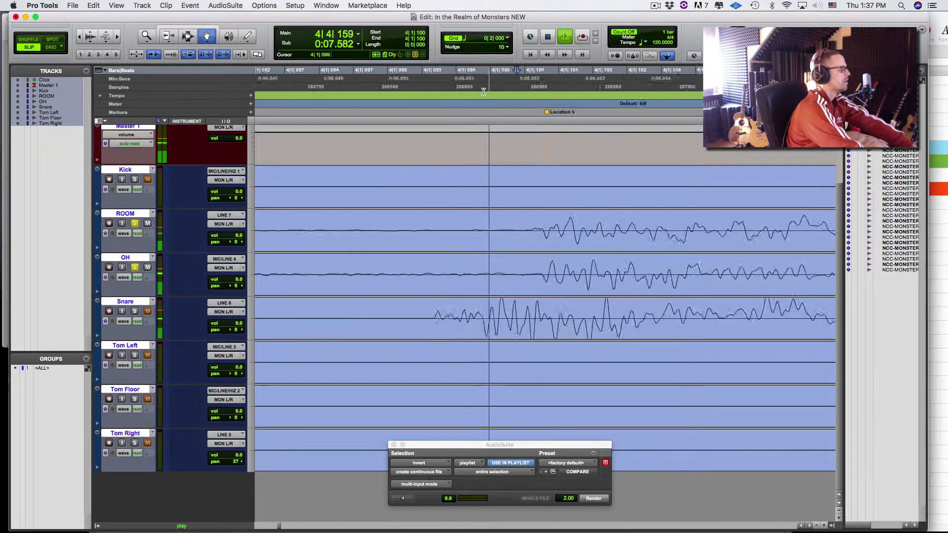
key(super+bracketleft)
key(super+bracketleft)
key(super+bracketleft)
key(super+bracketleft)
key(super+bracketleft)
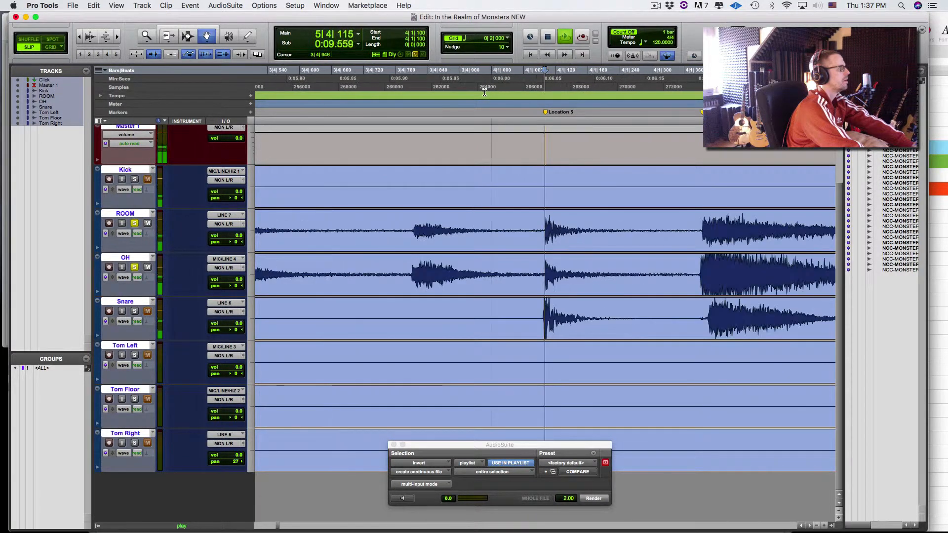
- Inspect the inverted OH hits up close, including the hit near 4|2|740
key(F7)
click(607, 280)
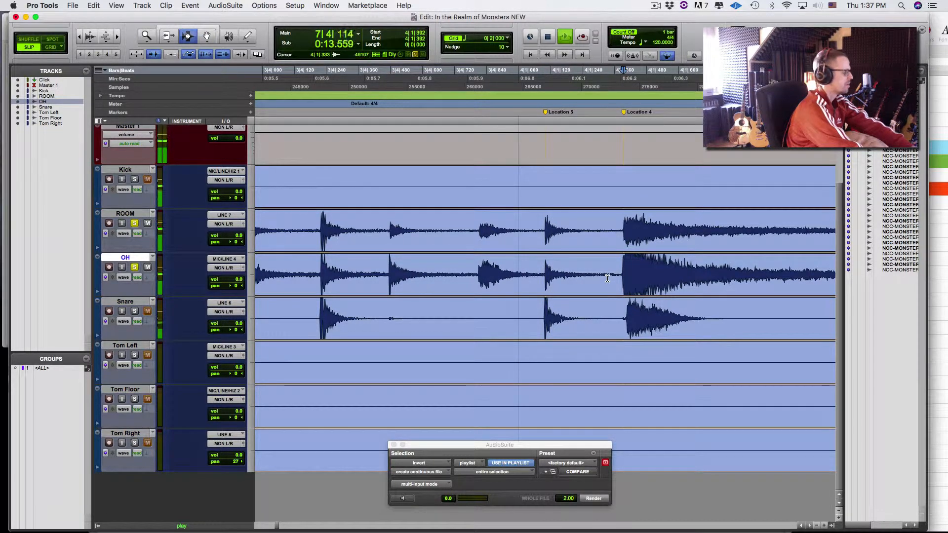
key(super+bracketright)
key(super+bracketright)
key(super+bracketright)
key(super+bracketright)
key(super+bracketright)
key(super+bracketright)
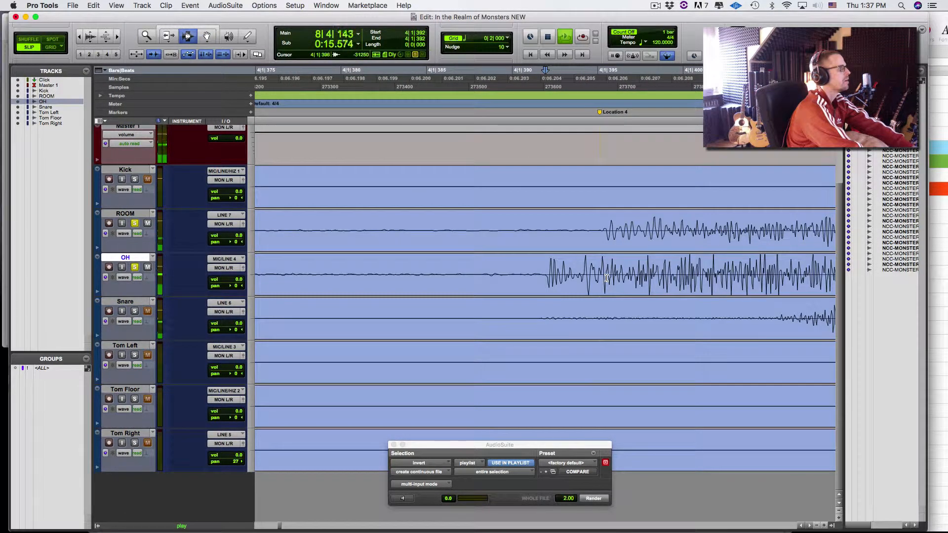
key(space)
key(super+bracketleft)
key(super+bracketleft)
key(super+bracketleft)
key(super+bracketleft)
key(super+bracketleft)
key(super+bracketleft)
key(super+bracketleft)
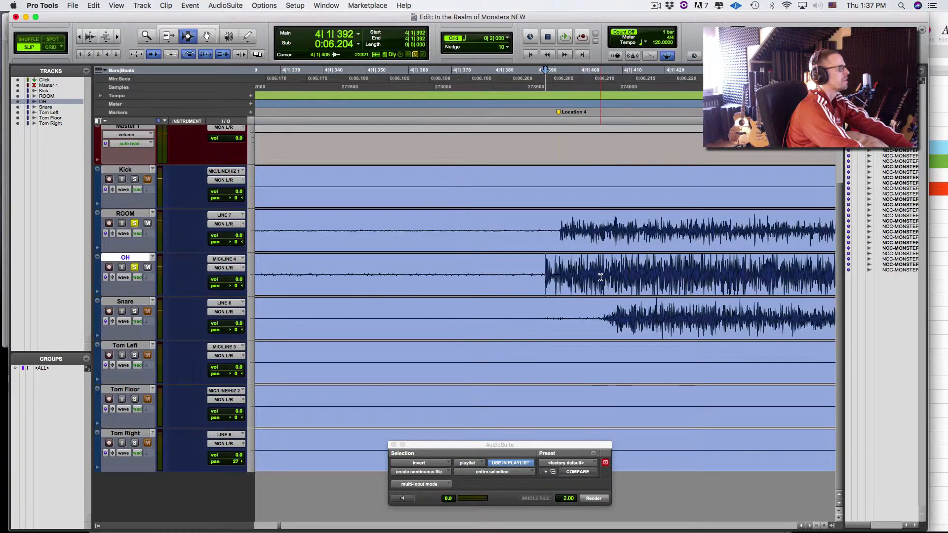
click(720, 283)
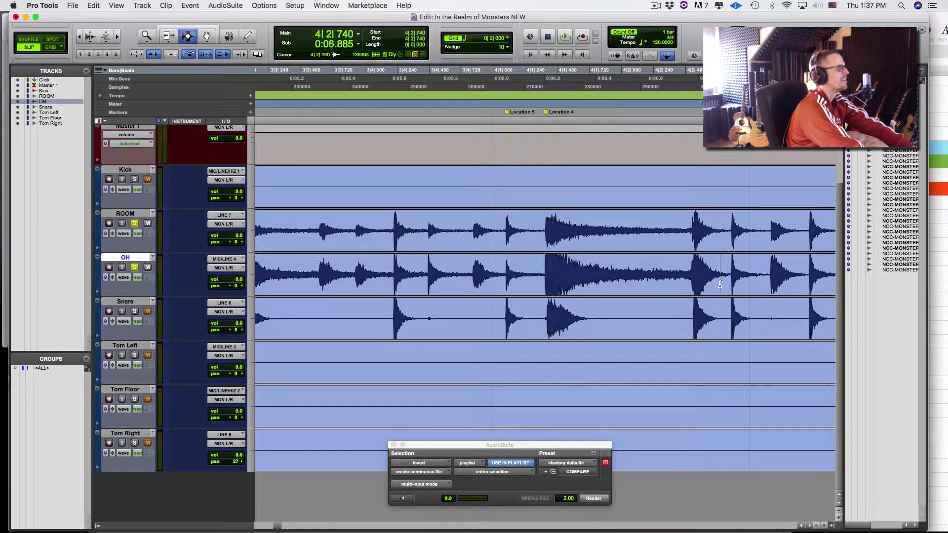
key(super+bracketright)
key(super+bracketright)
key(super+bracketright)
key(super+bracketright)
key(super+bracketright)
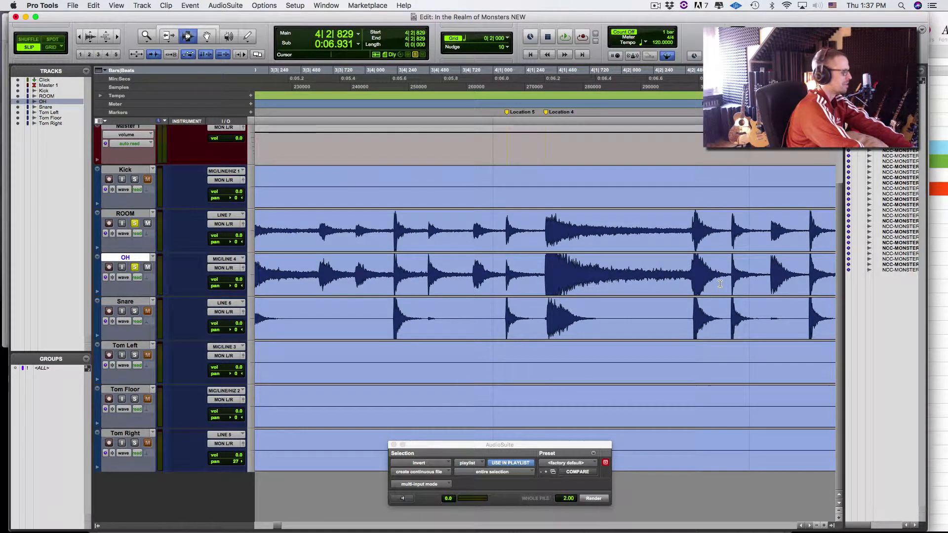
key(super+bracketright)
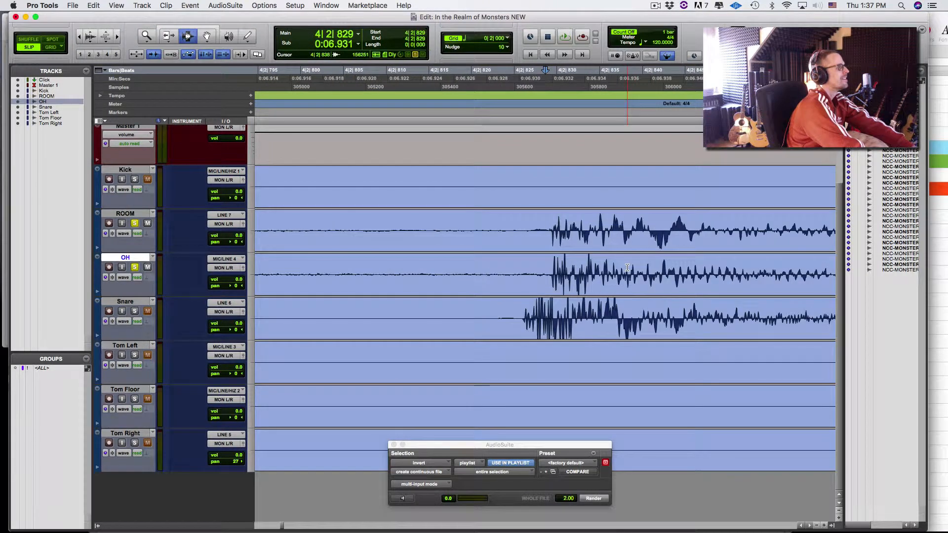
key(super+bracketright)
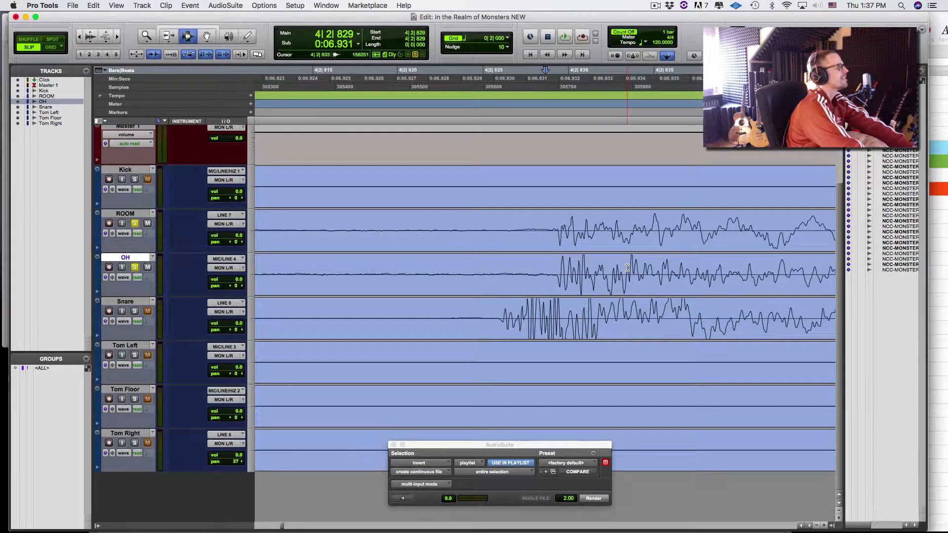
key(super+bracketleft)
key(super+bracketleft)
key(super+bracketleft)
key(super+bracketleft)
key(super+bracketleft)
key(super+bracketleft)
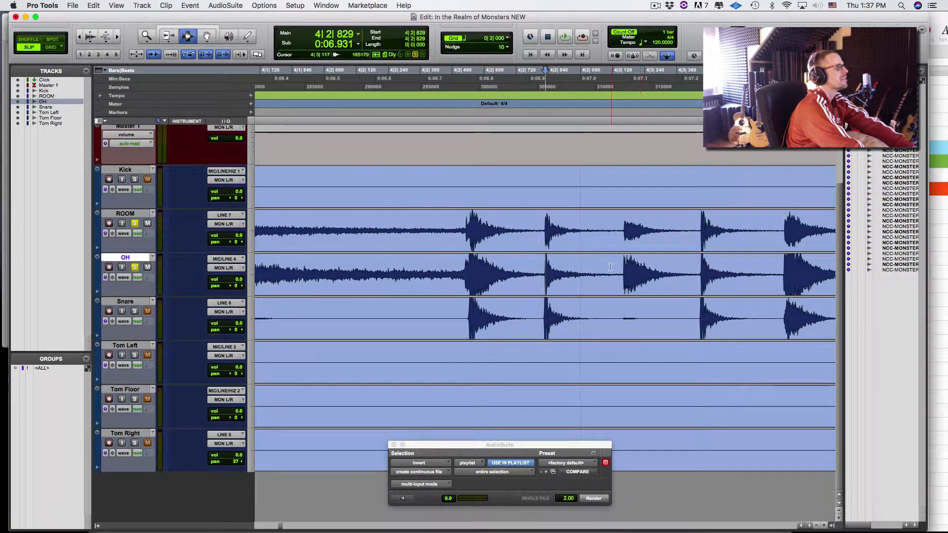
- Check the transients at 4|3|163 and 4|3|453, then play back the drums and stop
key(Tab)
key(super+bracketright)
key(super+bracketright)
key(super+bracketright)
key(super+bracketright)
key(super+bracketright)
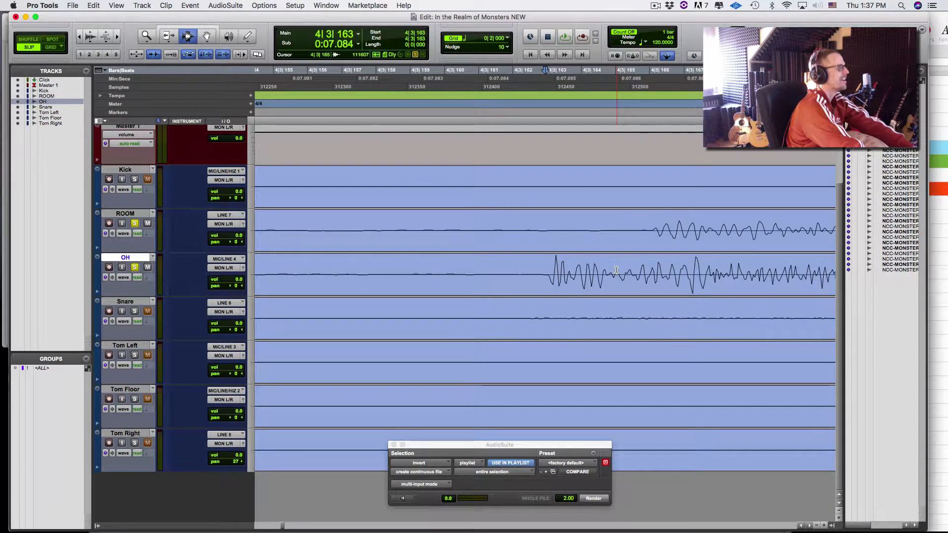
key(super+bracketleft)
key(super+bracketleft)
key(super+bracketleft)
key(super+bracketleft)
key(super+bracketleft)
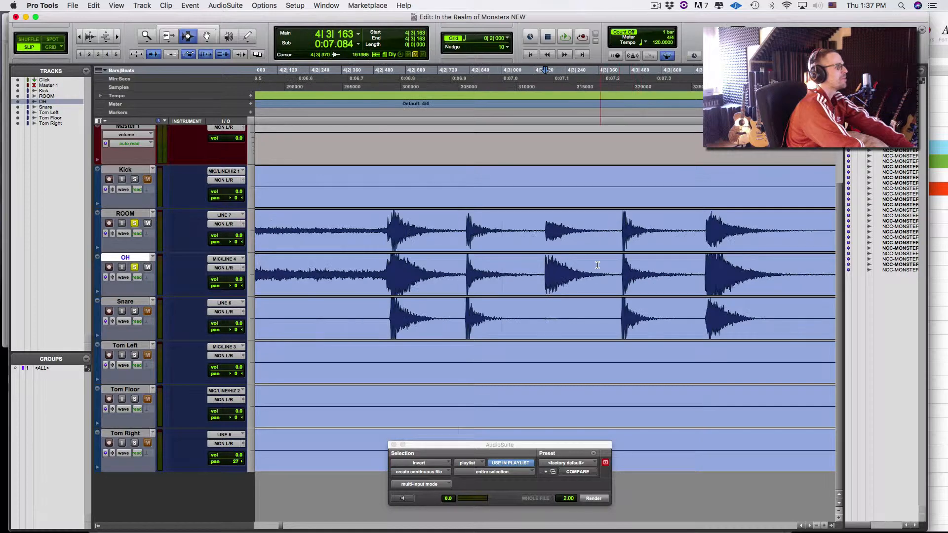
key(Tab)
key(super+bracketright)
key(super+bracketright)
key(super+bracketright)
key(super+bracketright)
key(super+bracketright)
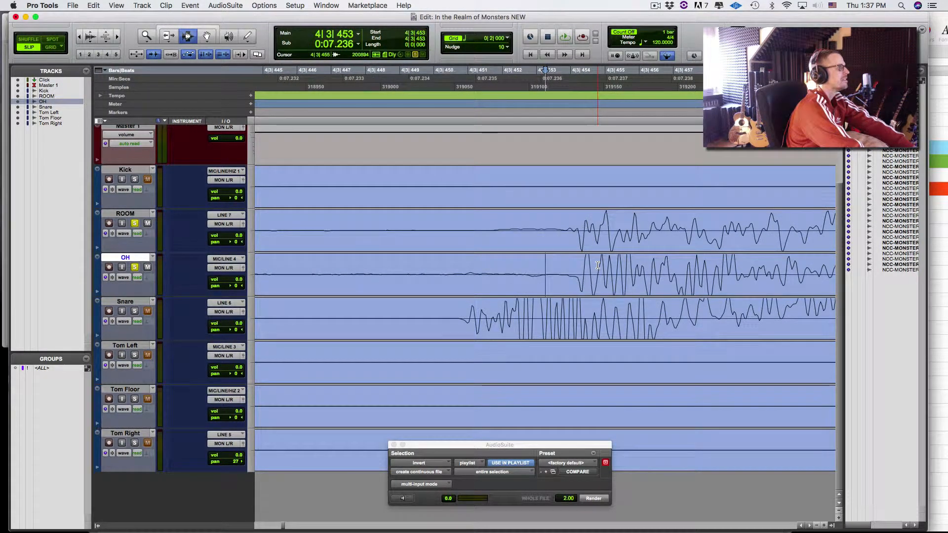
key(super+bracketleft)
key(super+bracketleft)
key(super+bracketleft)
key(super+bracketleft)
key(super+bracketleft)
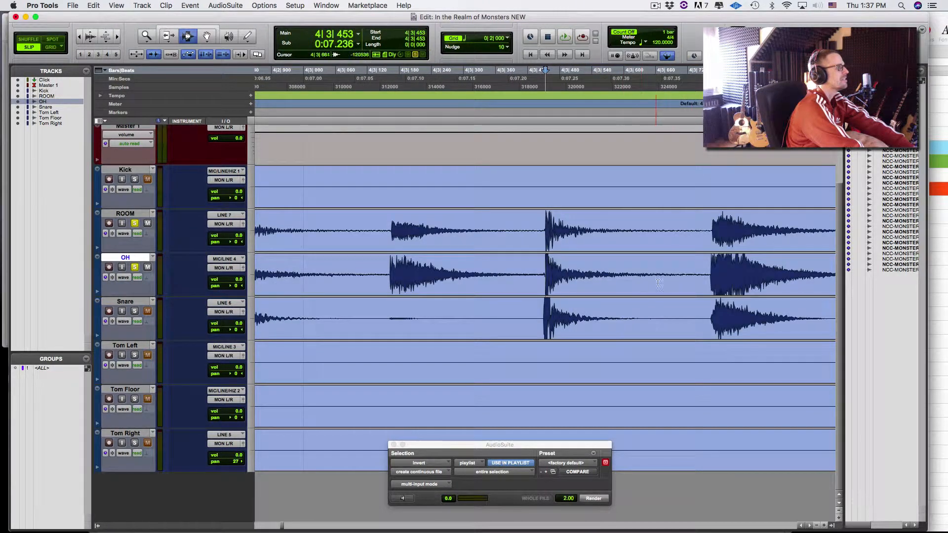
key(Tab)
key(Tab)
key(super+bracketleft)
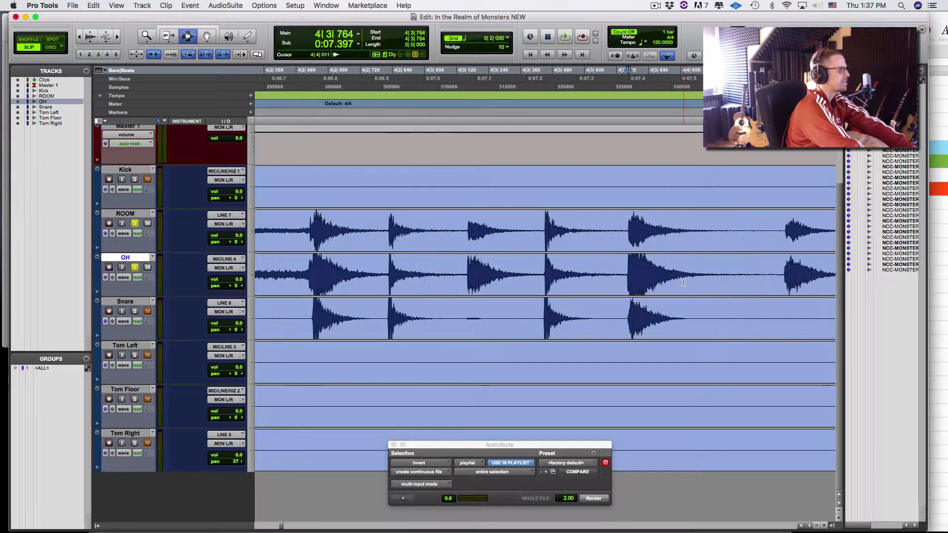
key(super+bracketleft)
click(647, 278)
key(space)
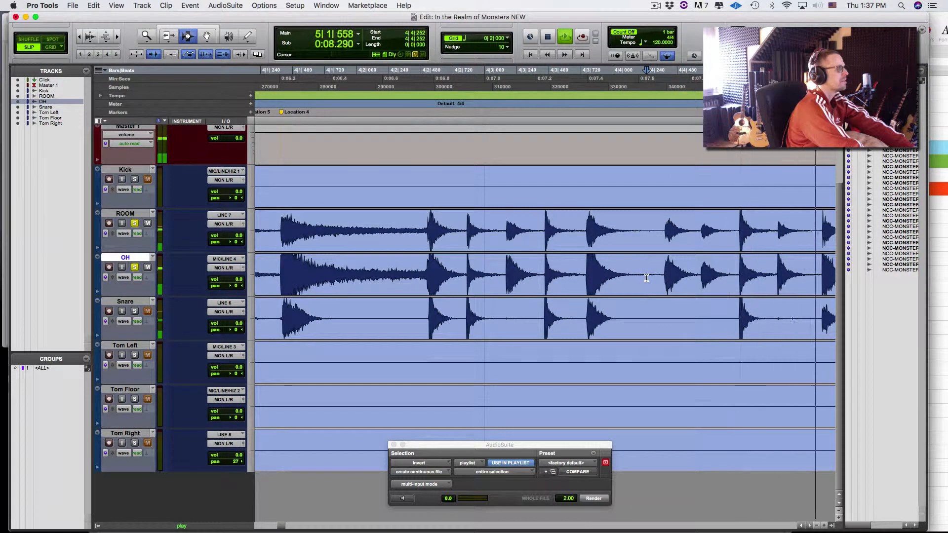
key(space)
key(space)
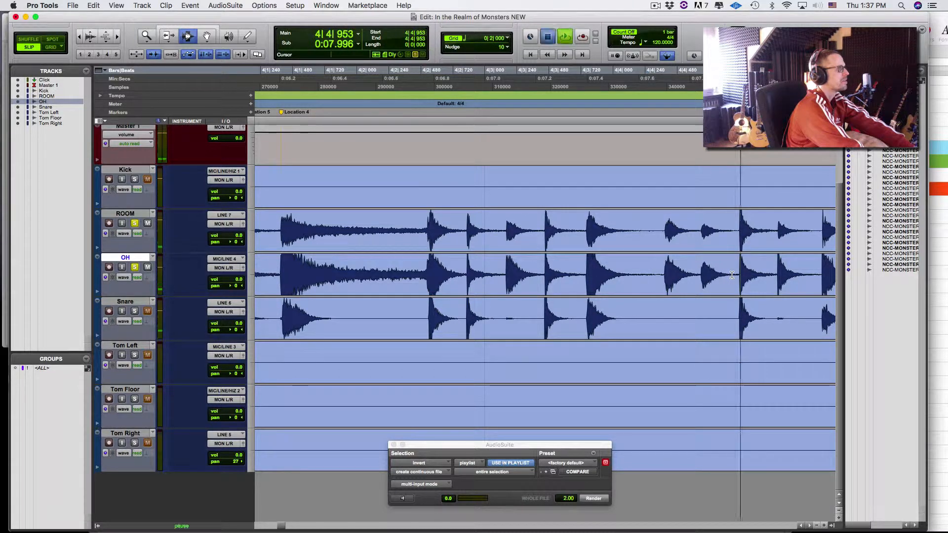
- Render the Invert AudioSuite onto the whole OH clip as Over Head-Invert_01-01 and audition it
double_click(604, 282)
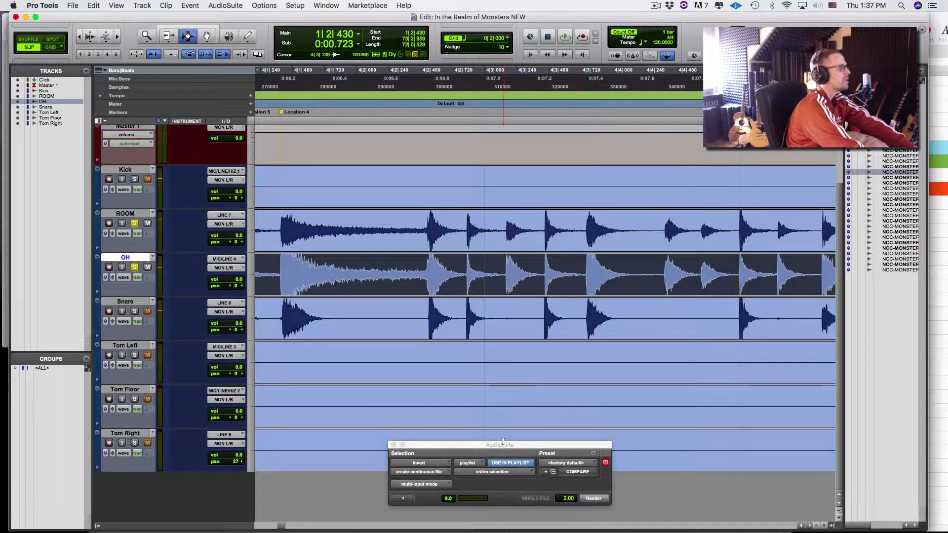
drag(556, 485, 568, 453)
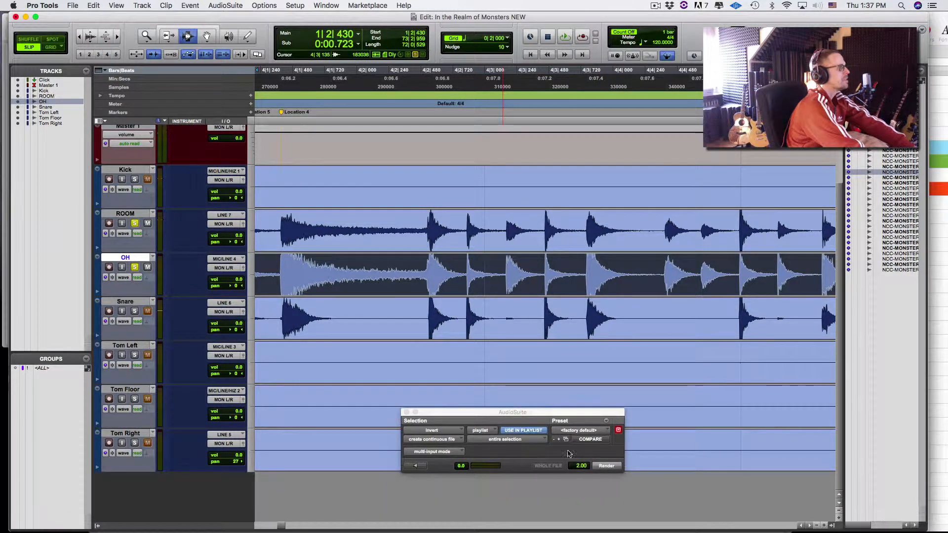
click(607, 466)
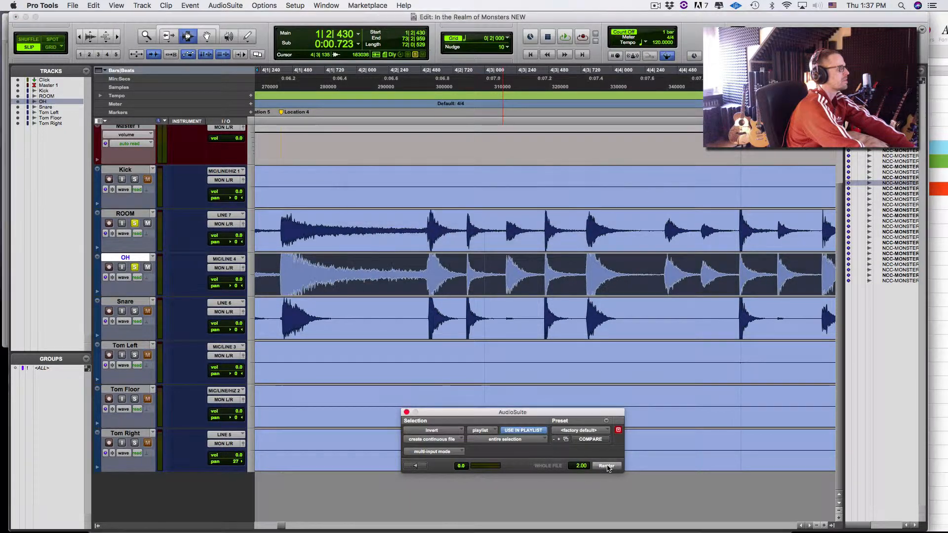
click(548, 277)
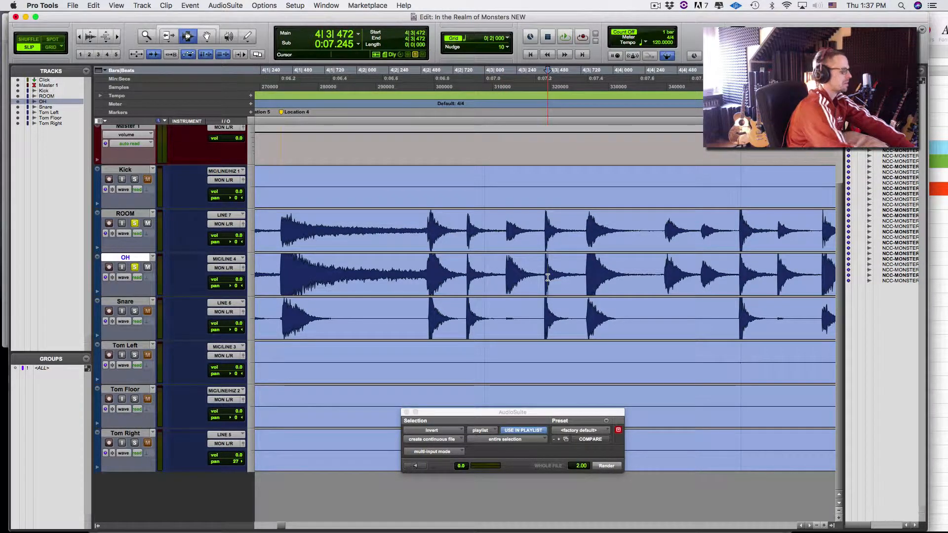
key(space)
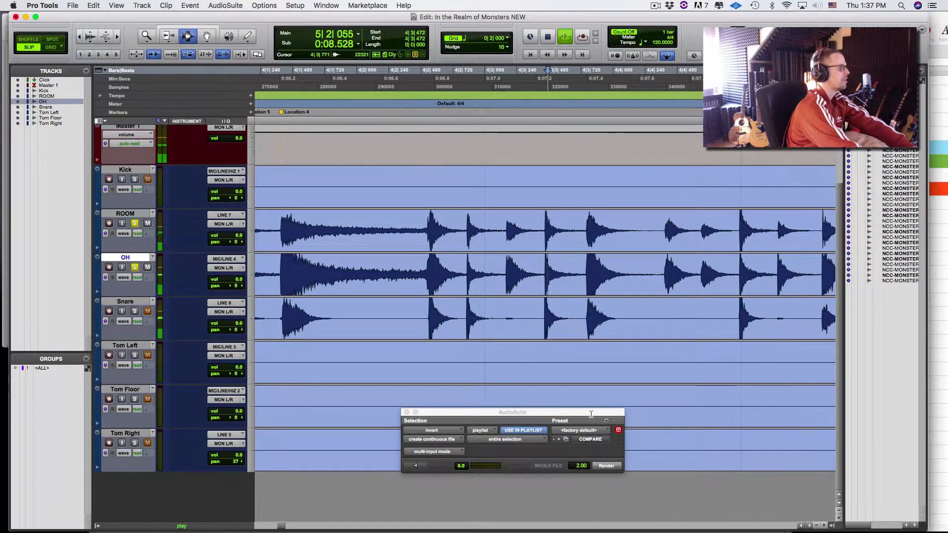
key(space)
key(super+z)
key(super+a)
key(space)
key(space)
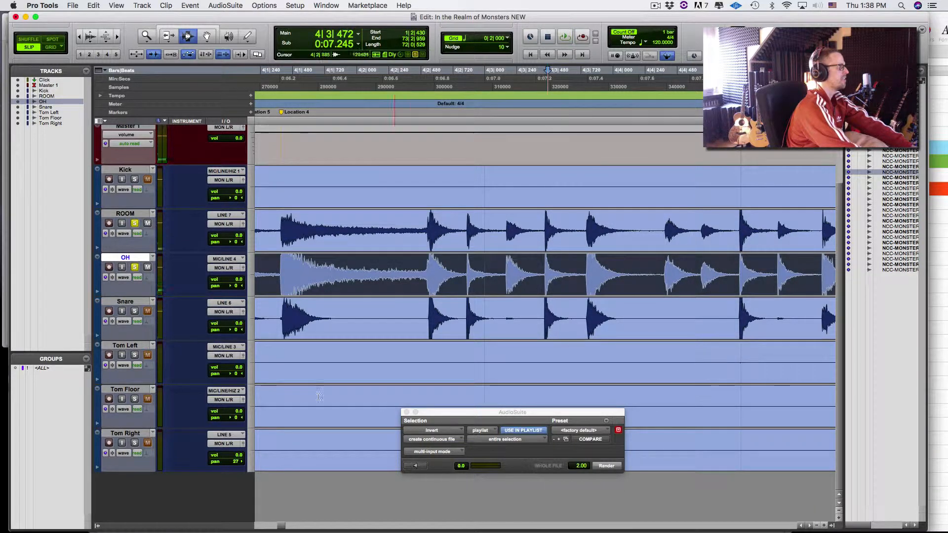
- Unsolo OH, zoom out to the whole clips, and move Snare above ROOM
click(136, 268)
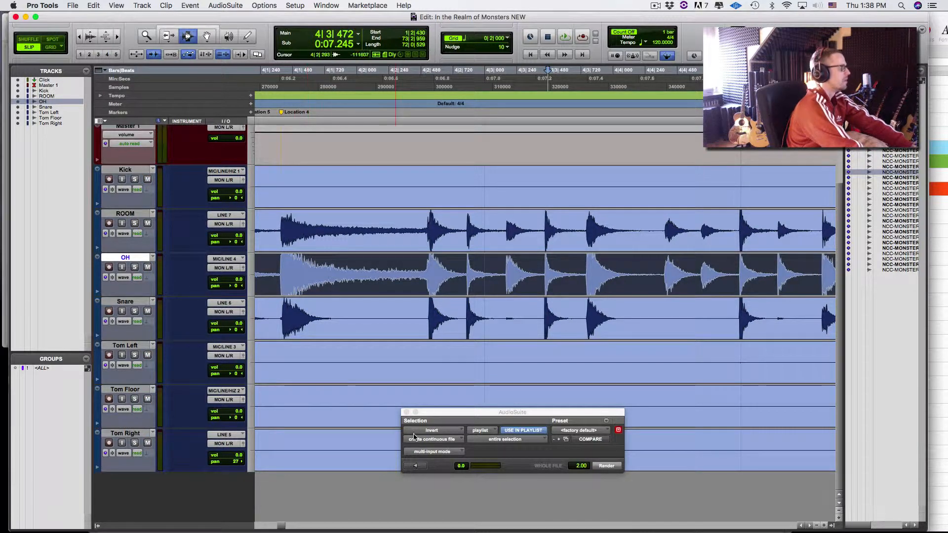
drag(443, 416, 701, 407)
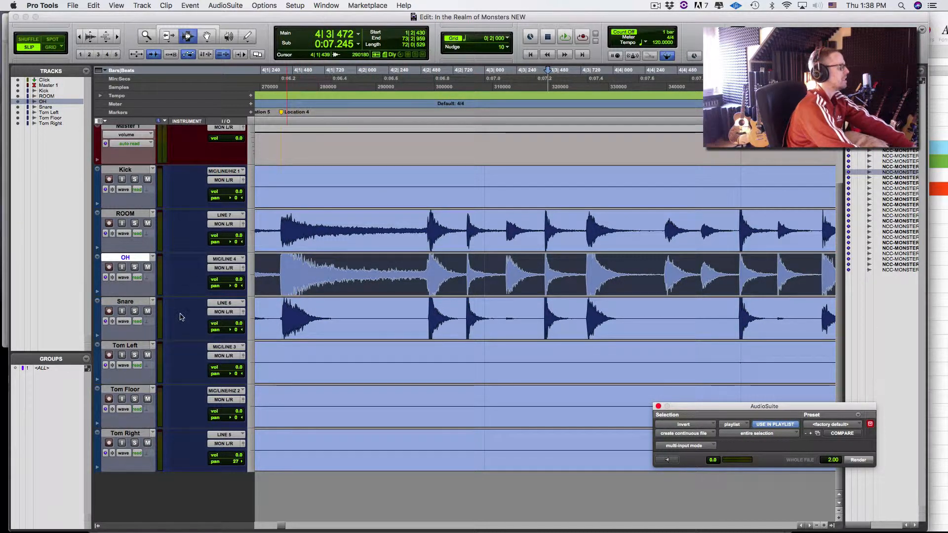
key(r)
key(r)
key(r)
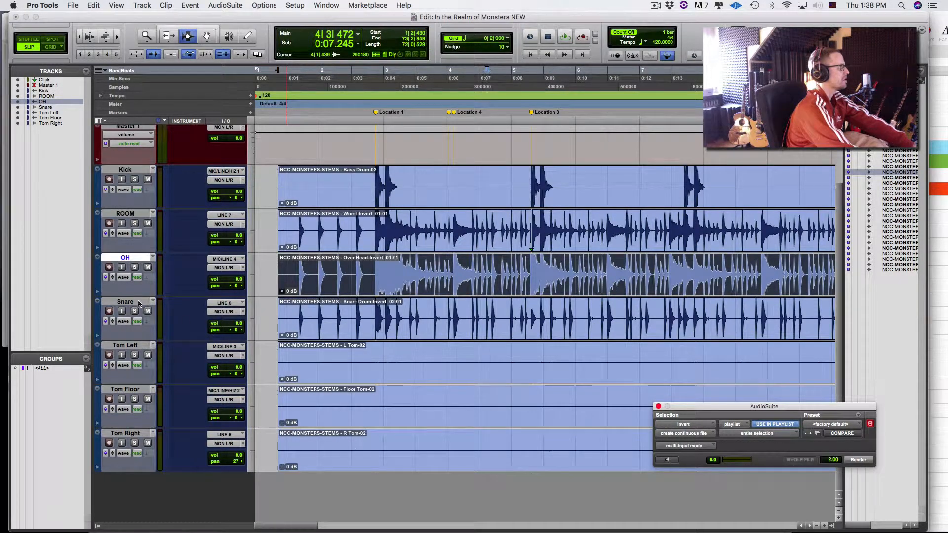
drag(139, 303, 215, 213)
- Check the Snare hit's alignment zoomed in at 2|4|517, then zoom back out
click(369, 225)
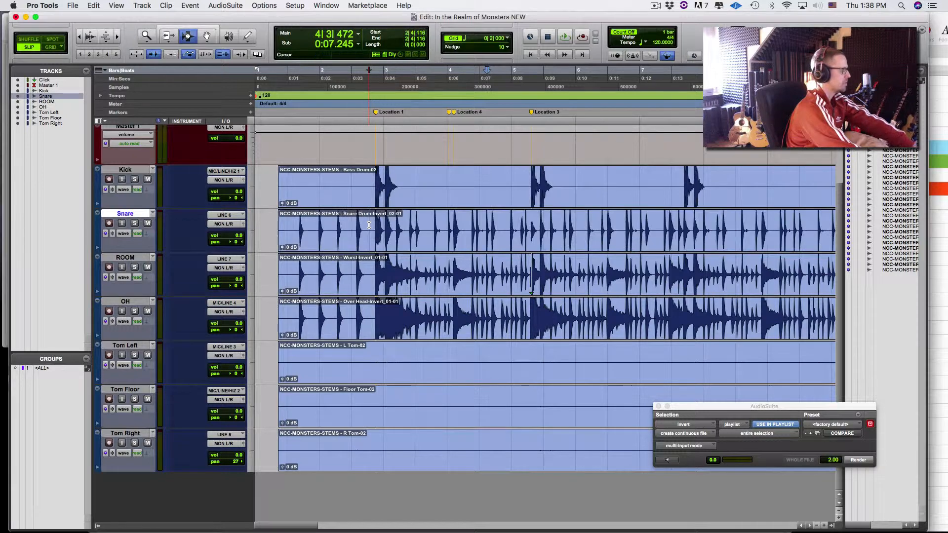
key(t)
key(t)
key(t)
key(t)
key(t)
click(764, 228)
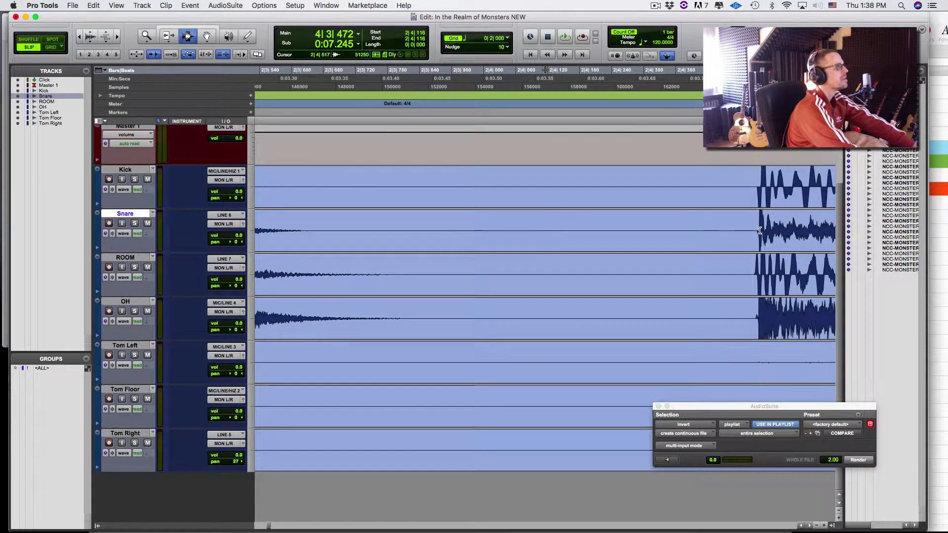
key(t)
key(t)
key(t)
key(t)
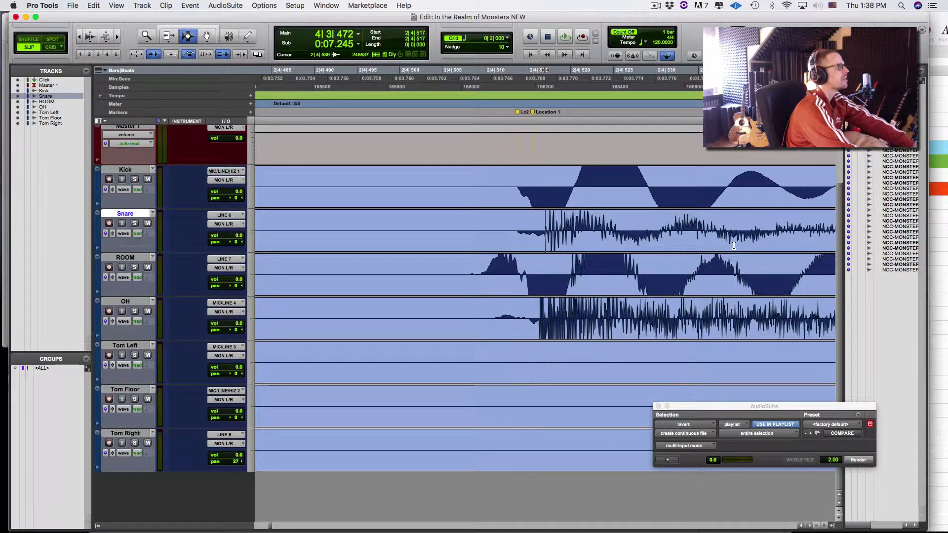
key(r)
key(r)
key(r)
key(r)
key(r)
key(r)
key(r)
key(r)
key(r)
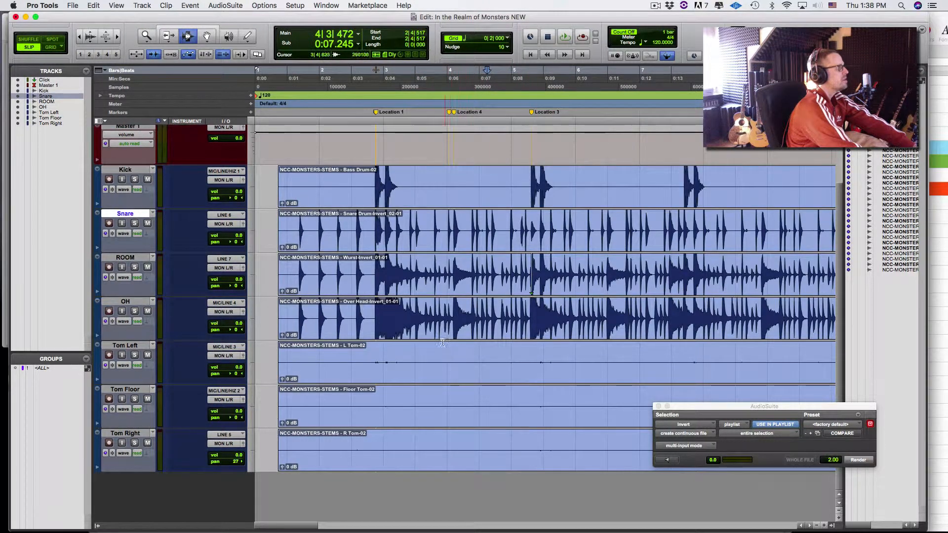
- Move the ROOM and OH tracks together below Tom Right
click(118, 260)
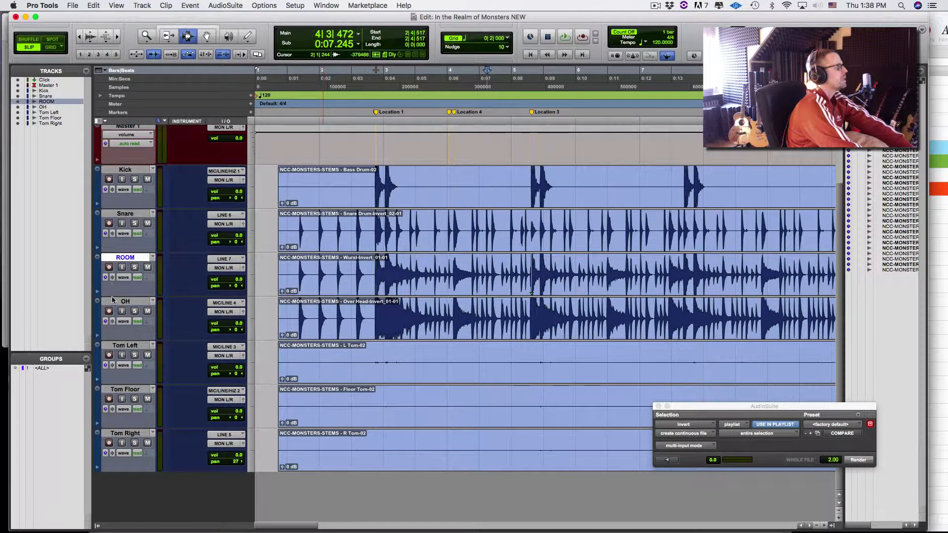
shift+click(113, 301)
drag(113, 306, 109, 458)
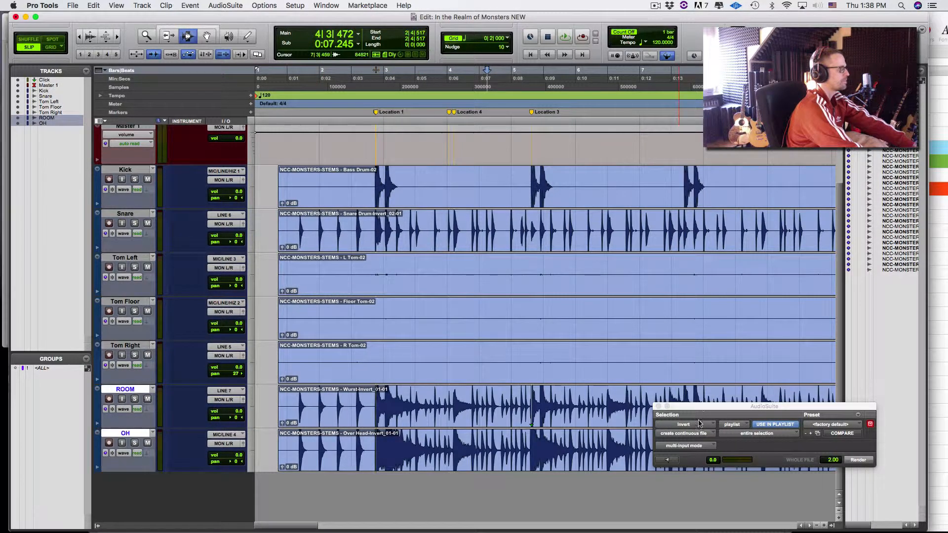
drag(700, 407, 748, 446)
key(super+bracketleft)
key(super+bracketleft)
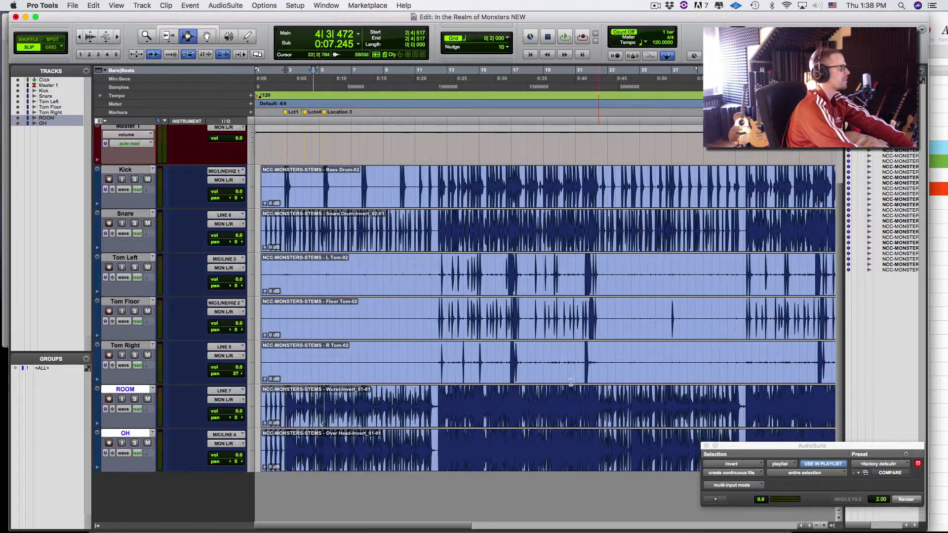
click(430, 285)
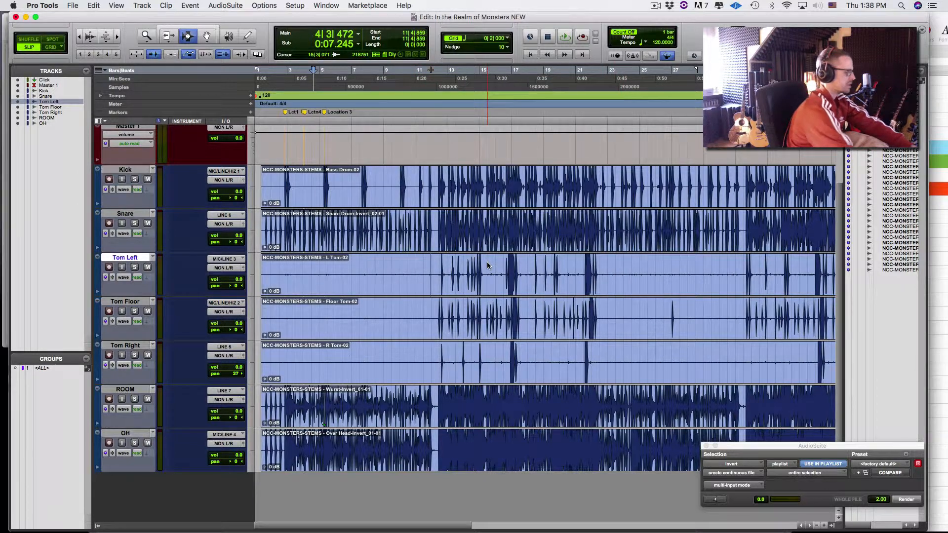
key(super+alt+bracketright)
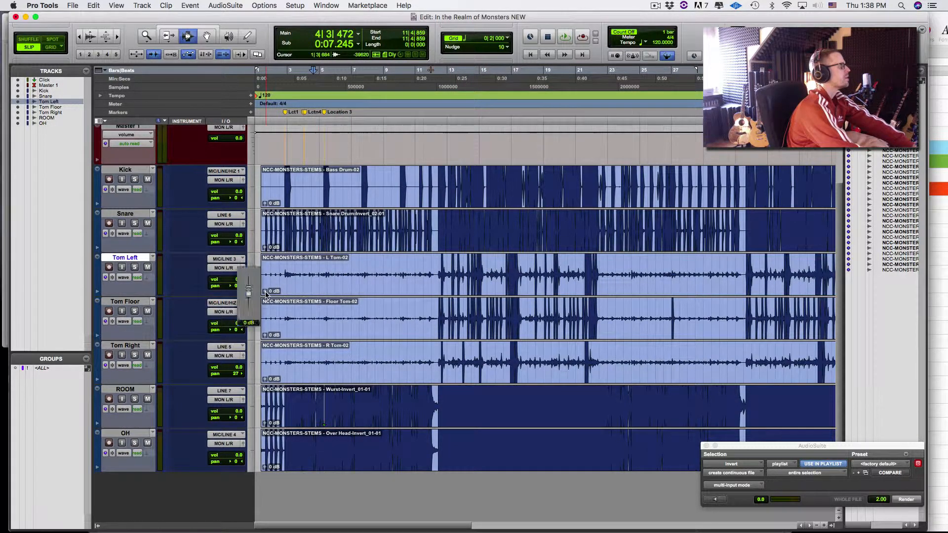
key(t)
key(t)
key(t)
key(t)
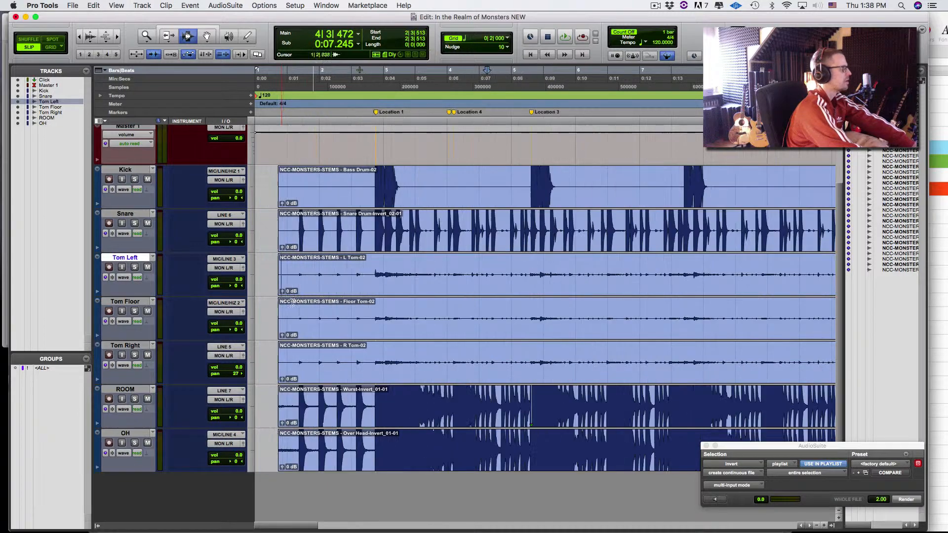
key(r)
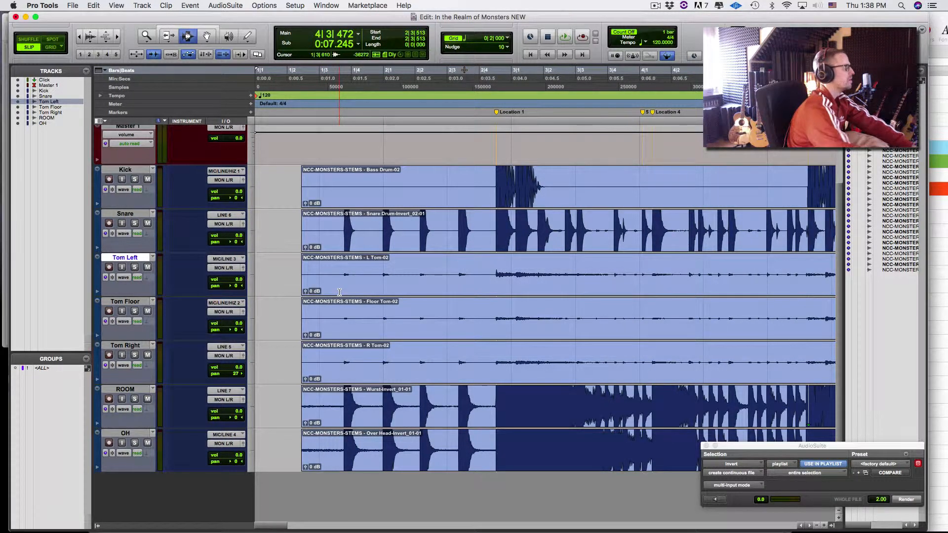
key(Tab)
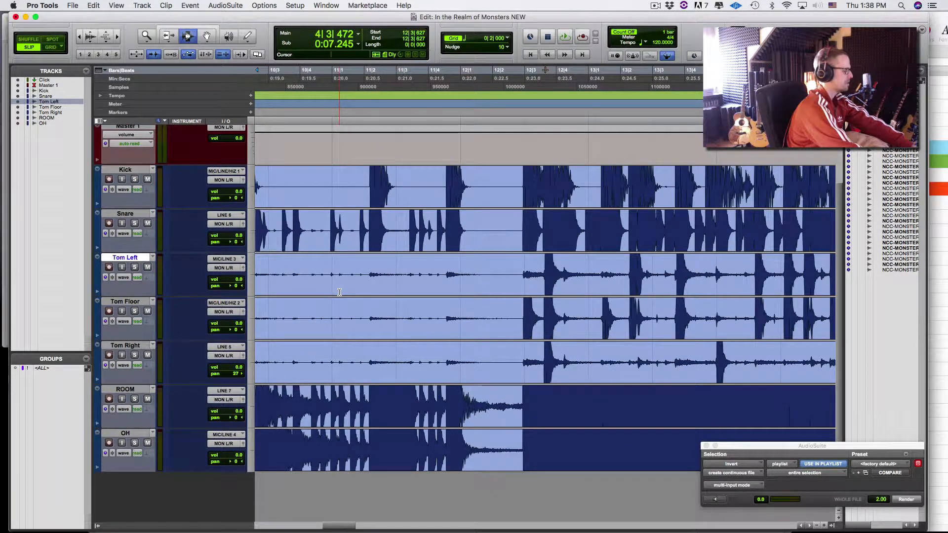
key(alt+Tab)
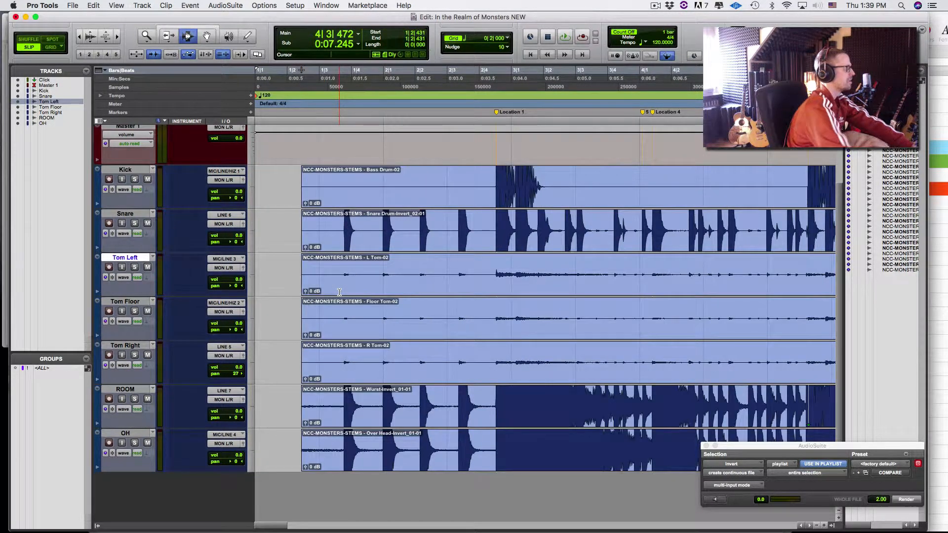
click(343, 290)
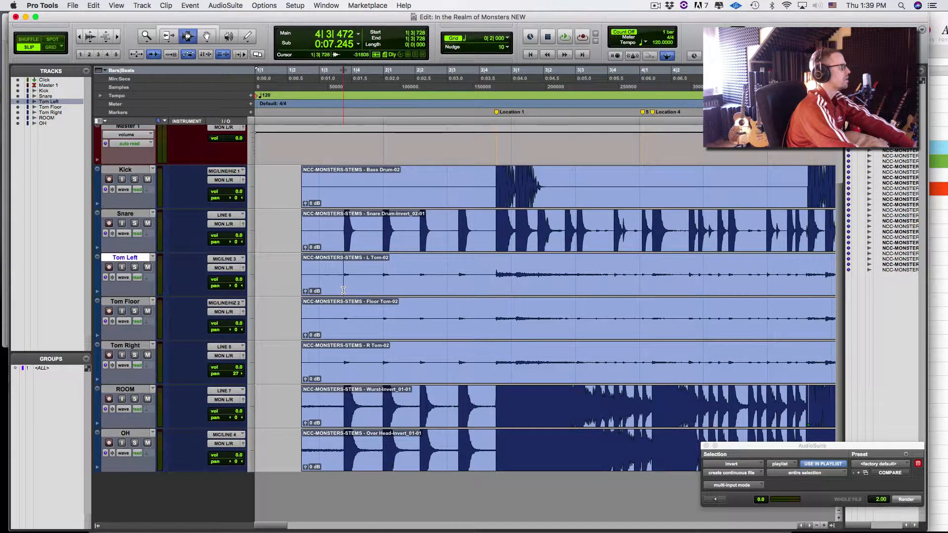
key(t)
key(t)
key(t)
key(t)
key(t)
key(t)
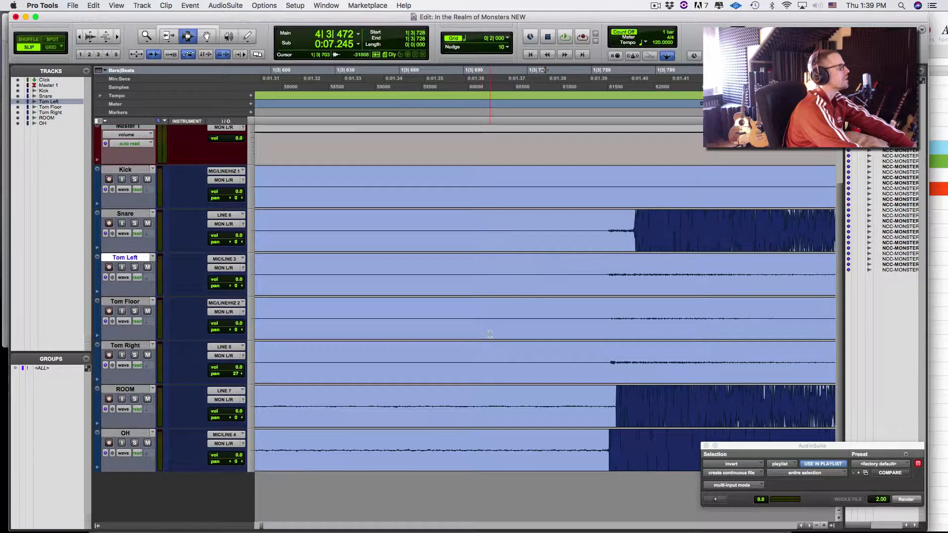
key(r)
key(r)
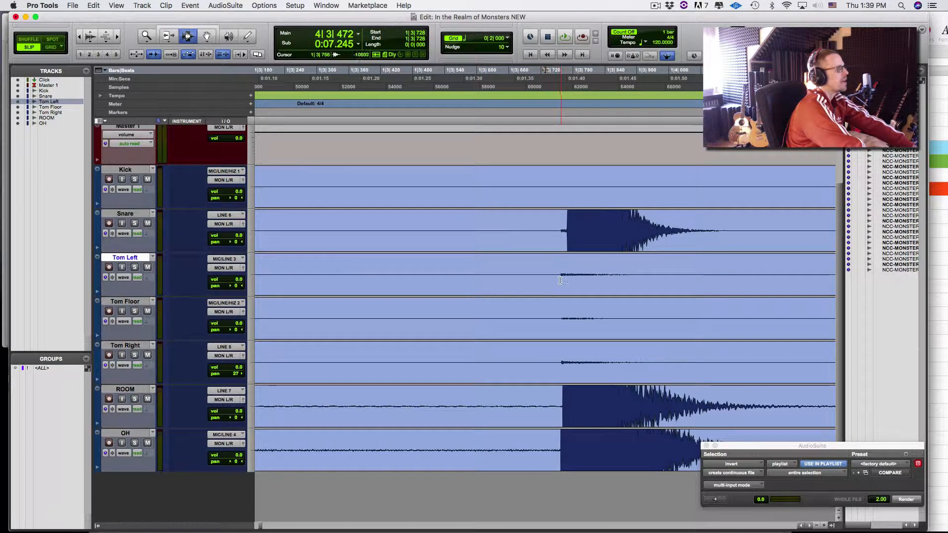
key(r)
key(r)
key(r)
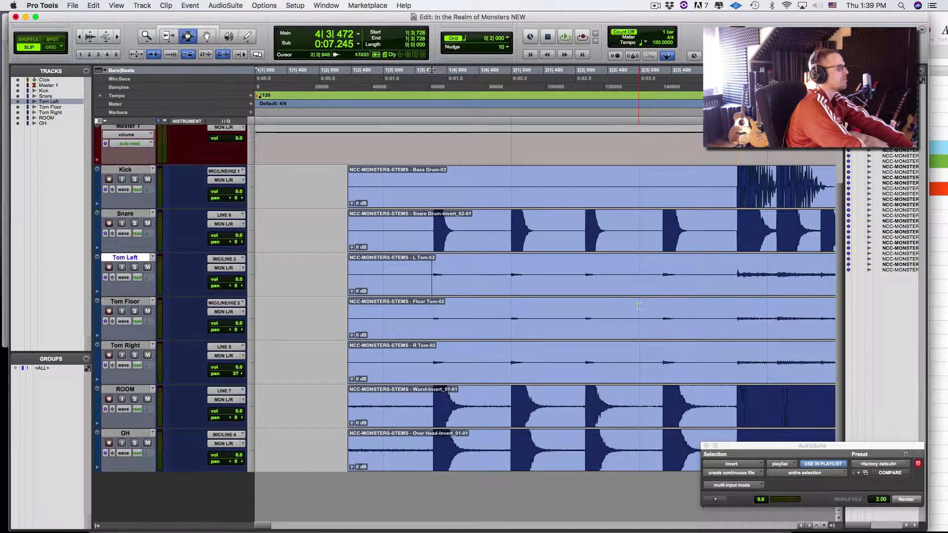
click(713, 276)
key(space)
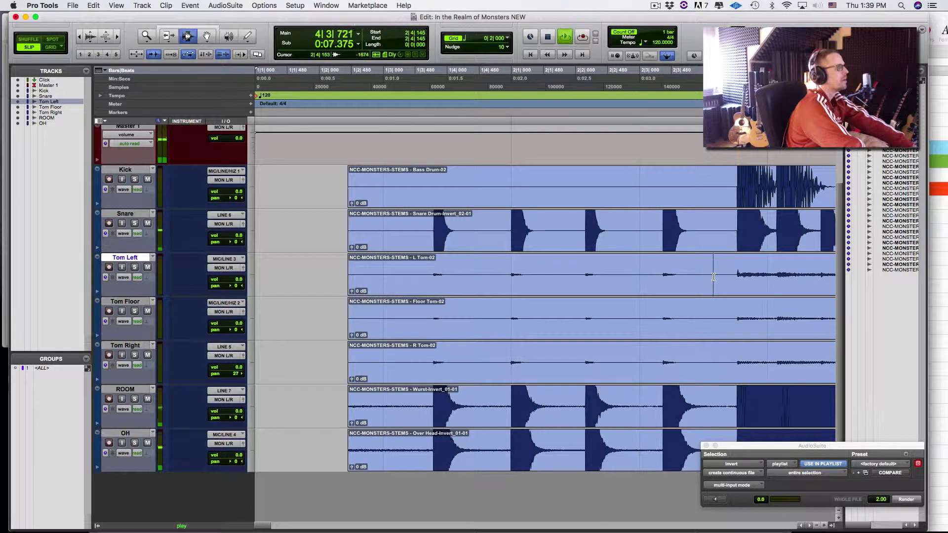
key(space)
click(728, 237)
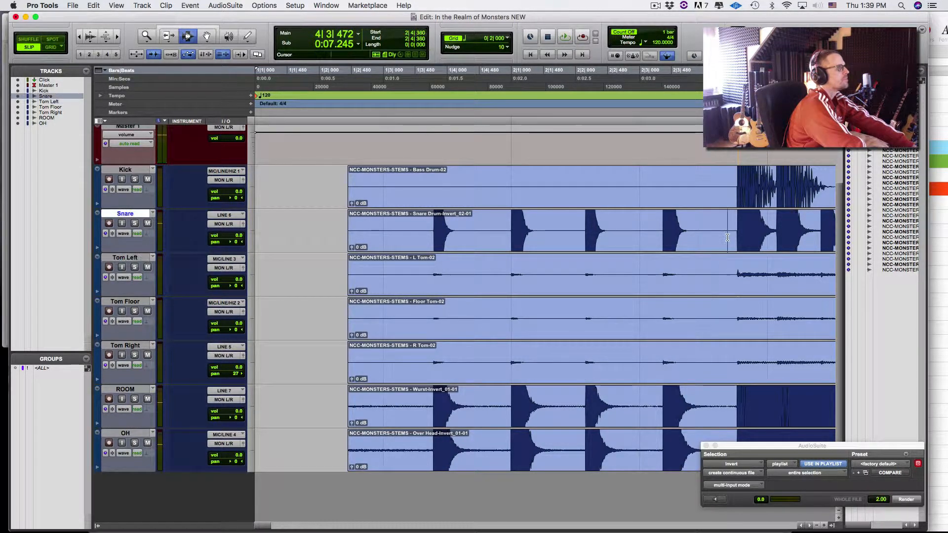
key(space)
key(space)
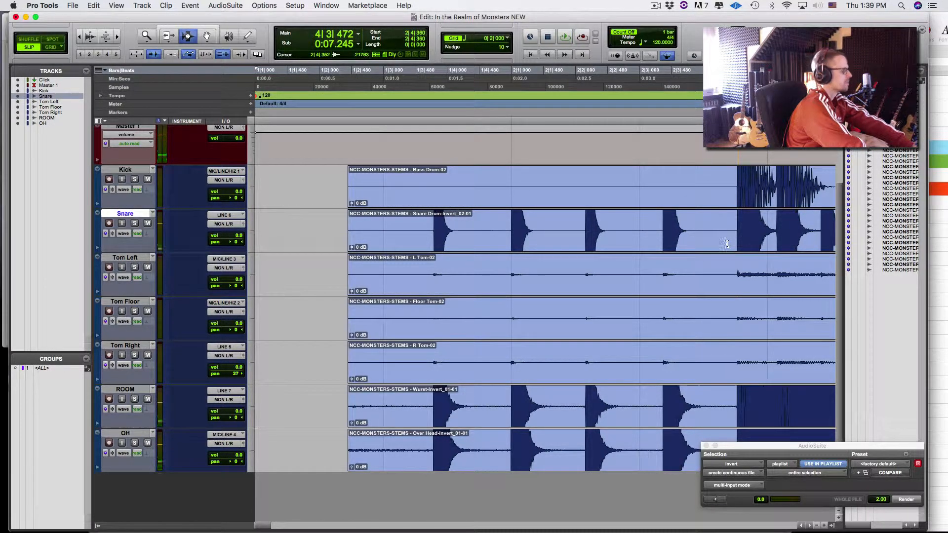
key(space)
key(space)
click(716, 244)
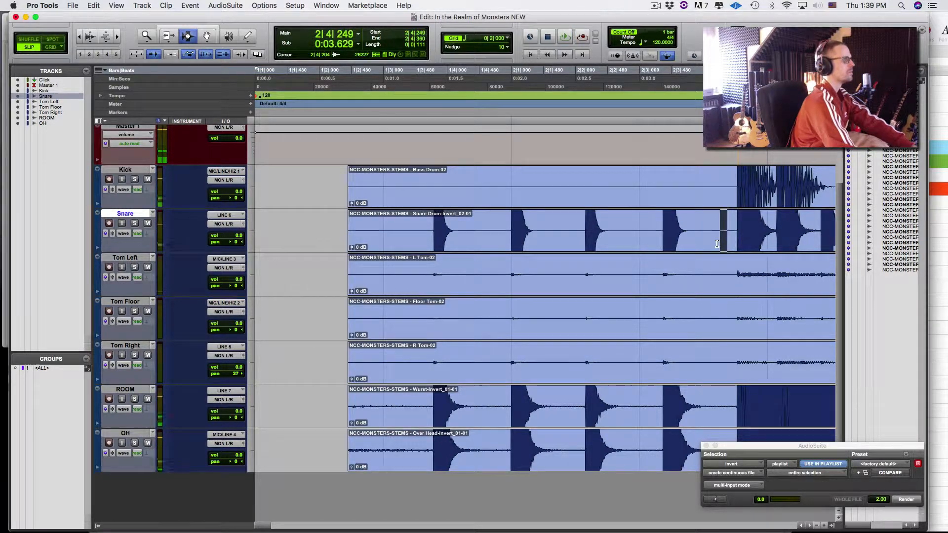
key(space)
key(space)
key(t)
key(t)
key(t)
key(t)
key(t)
key(t)
key(t)
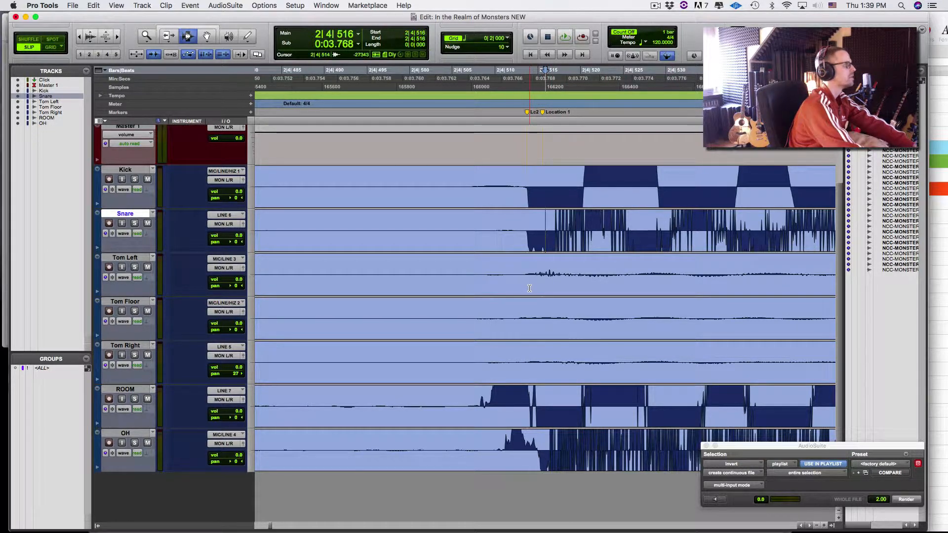
key(r)
key(r)
key(r)
key(r)
key(r)
key(r)
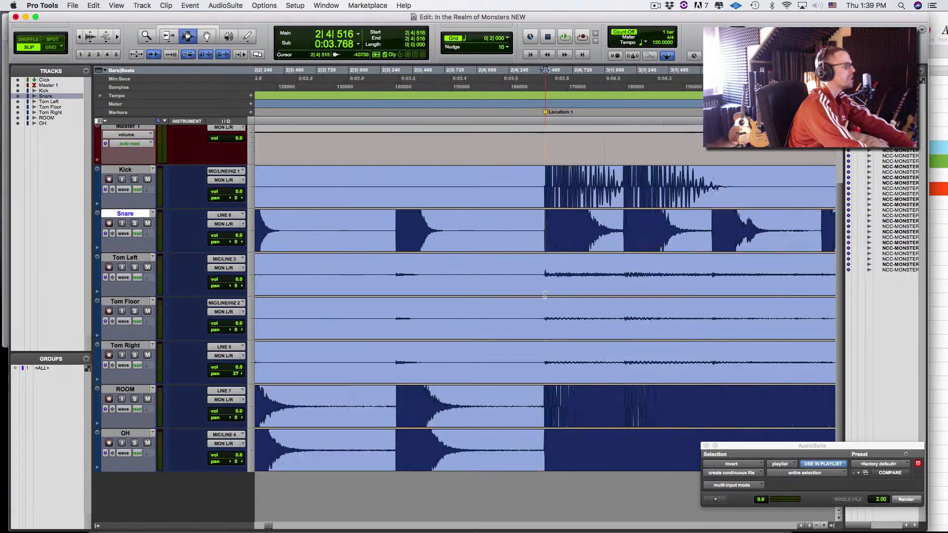
key(r)
key(r)
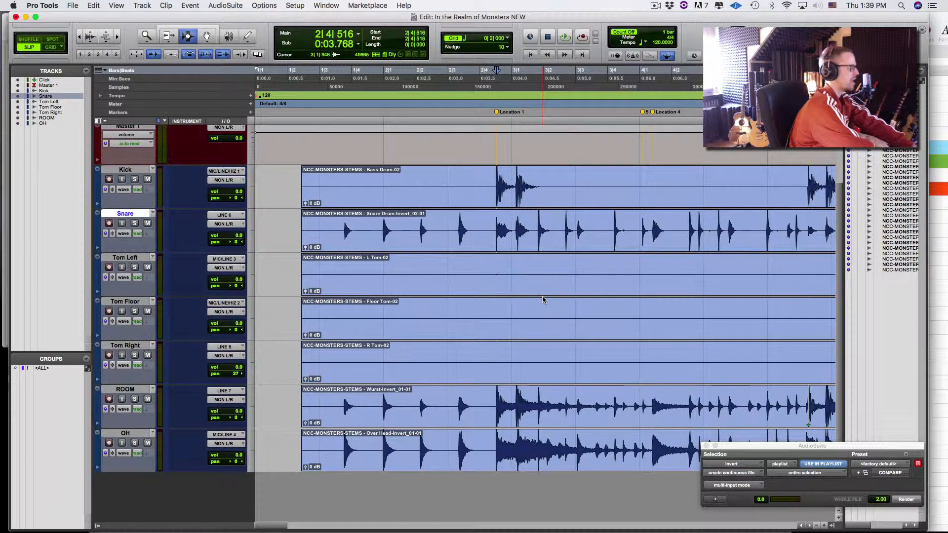
key(super+alt+bracketright)
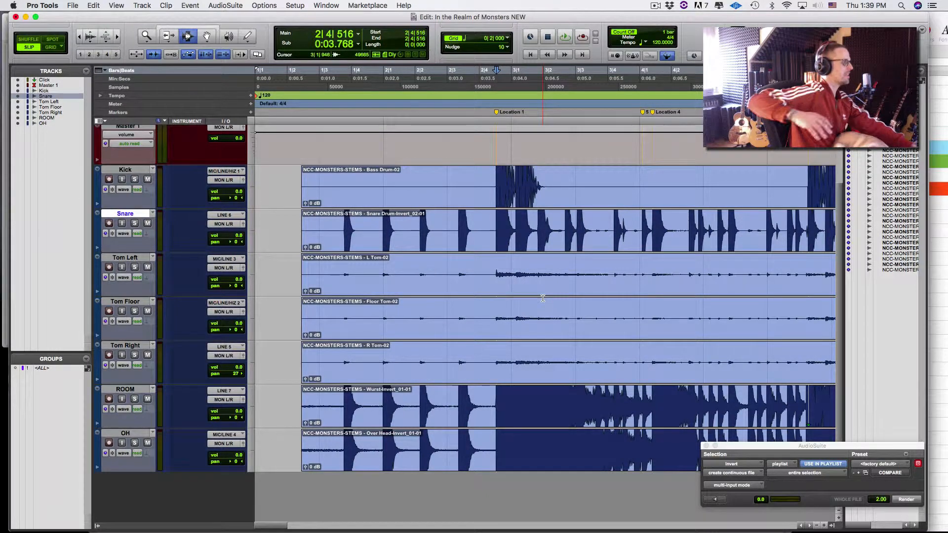
key(r)
key(r)
key(r)
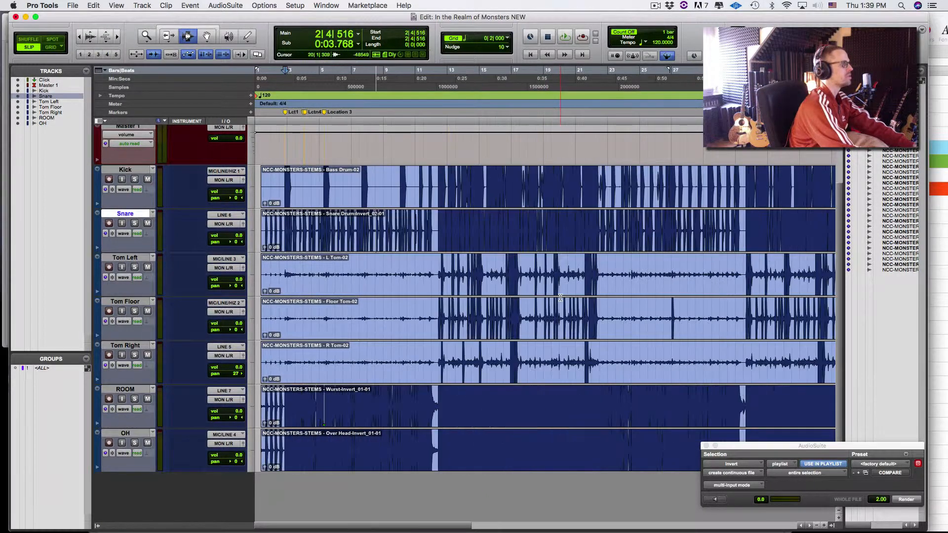
click(438, 282)
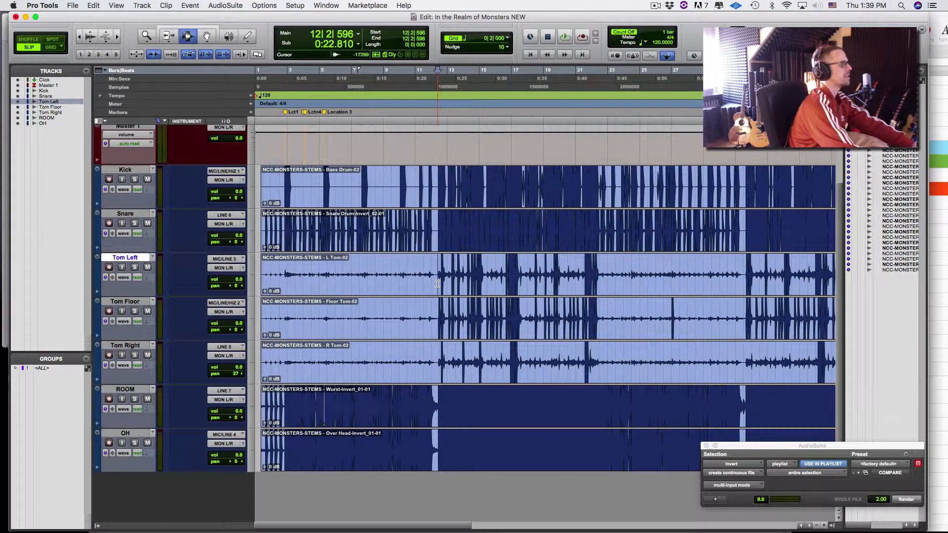
key(t)
key(t)
key(t)
key(t)
key(t)
key(t)
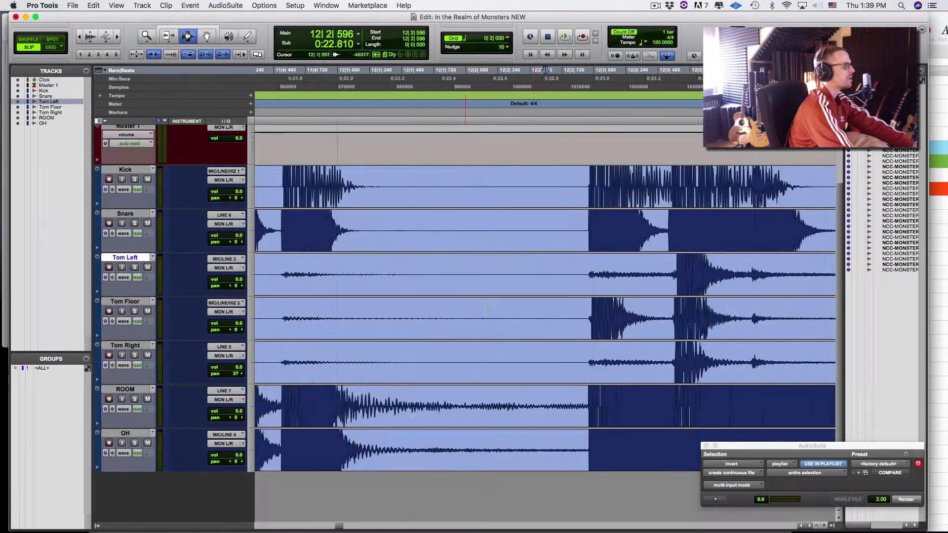
click(607, 315)
key(space)
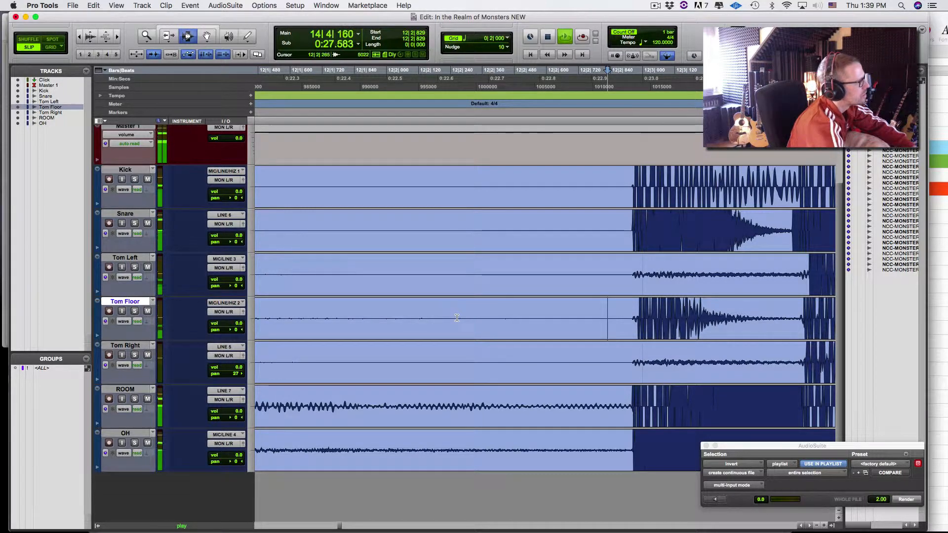
key(r)
key(r)
key(r)
key(r)
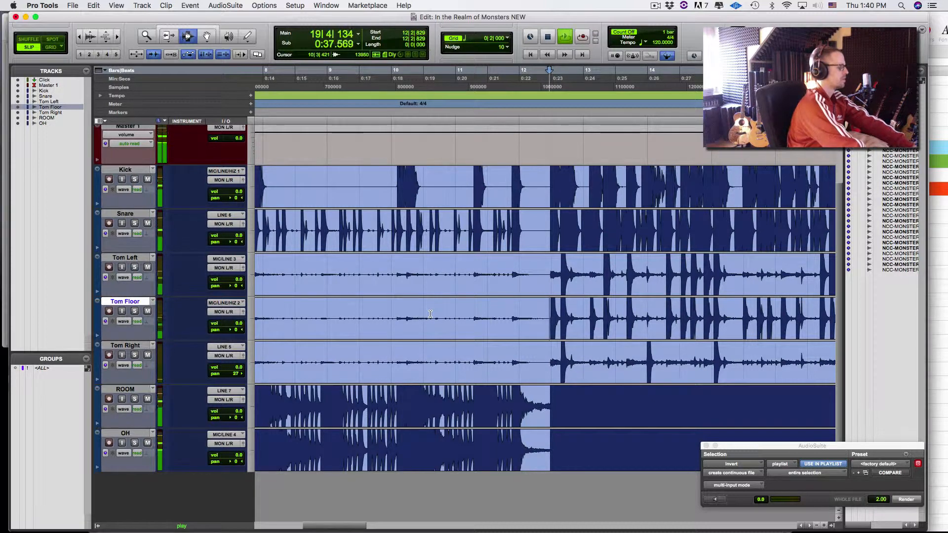
key(r)
key(r)
key(r)
key(r)
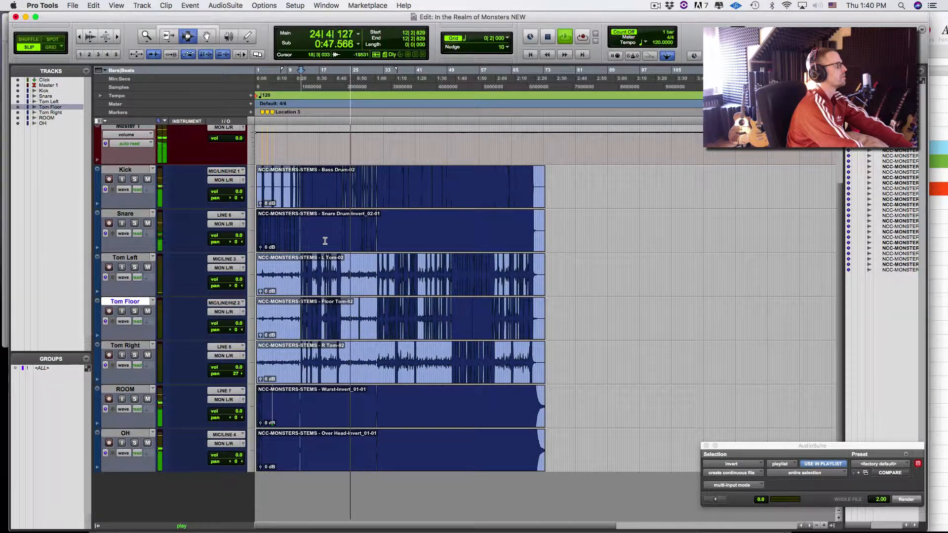
key(space)
key(t)
key(t)
key(t)
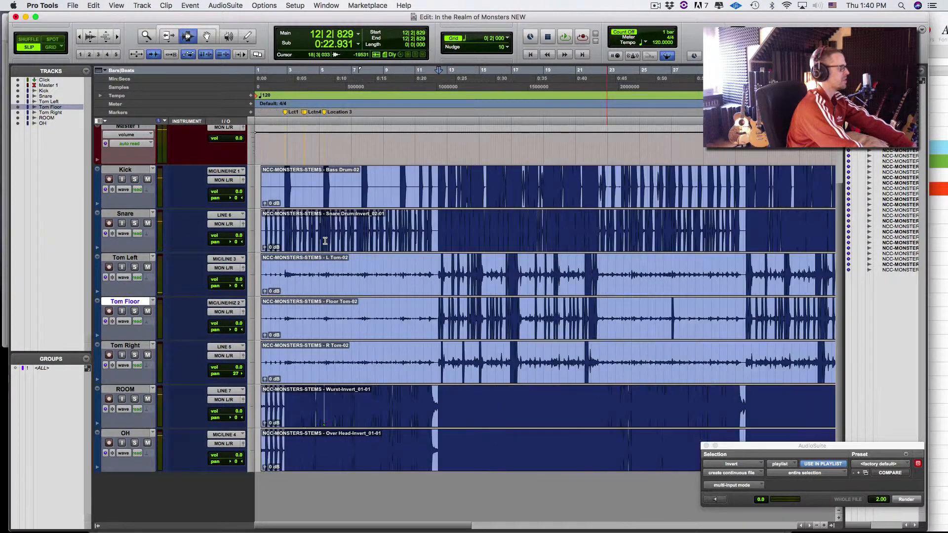
key(r)
key(r)
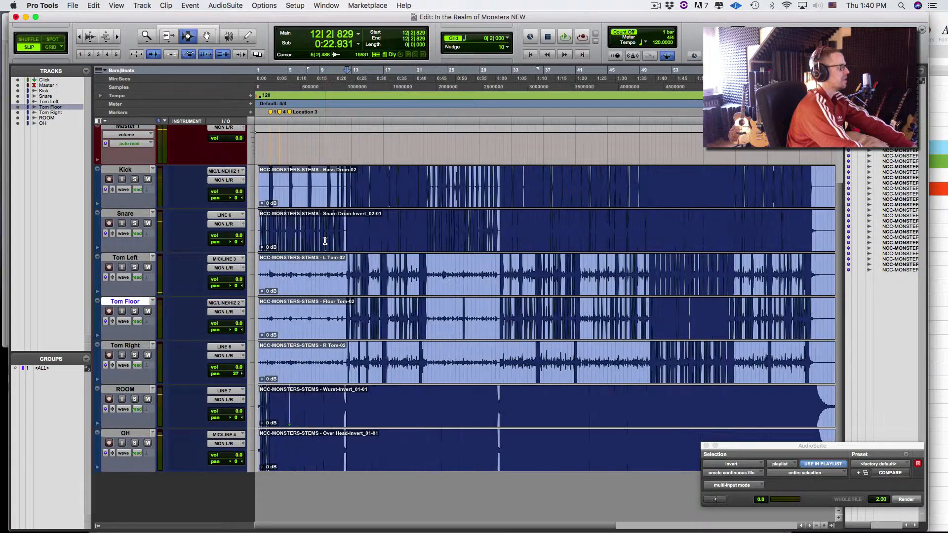
- Consolidate the Kick track's clip from the session start into Kick_01
double_click(495, 192)
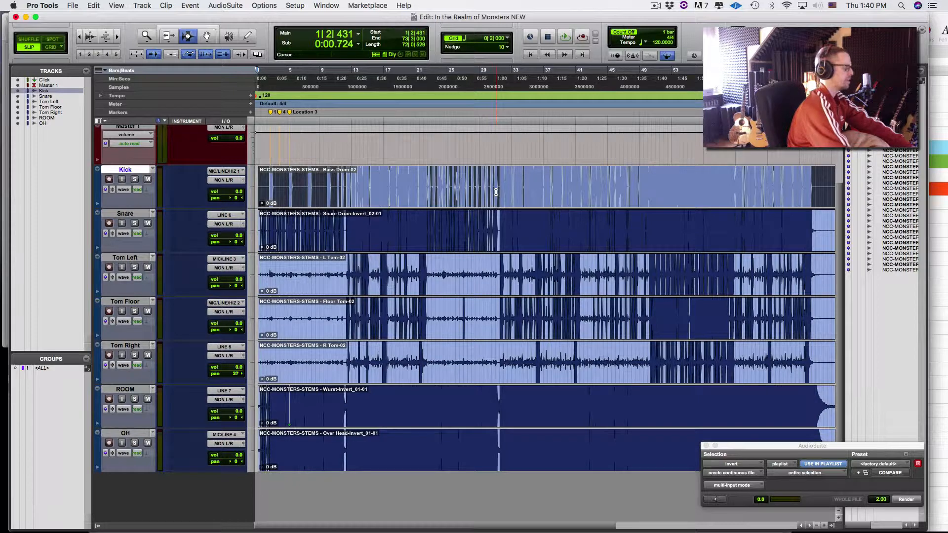
key(super+a)
key(Left)
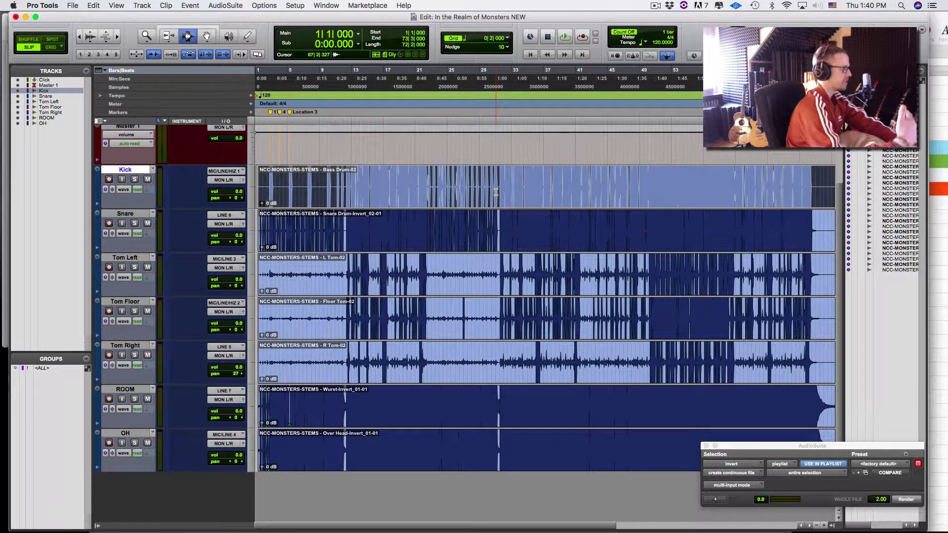
key(alt+shift+3)
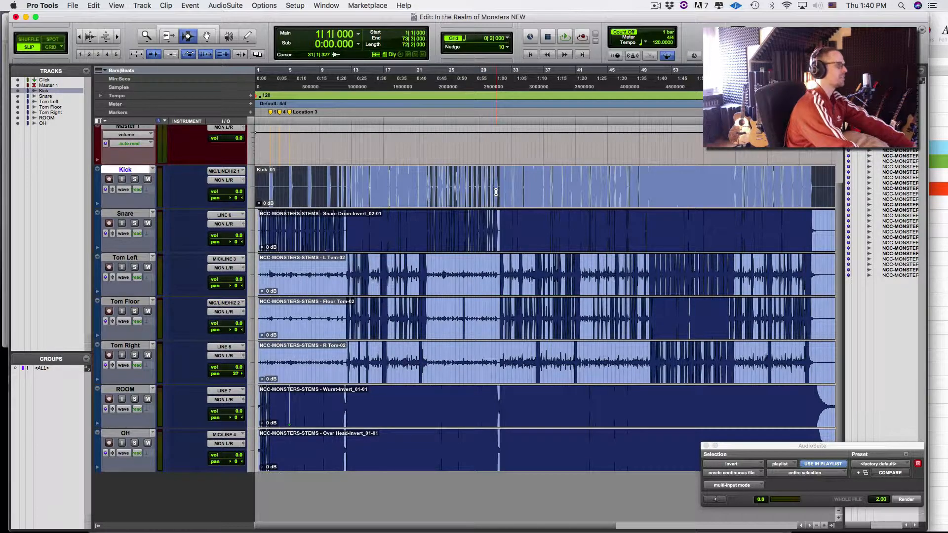
key(super+bracketleft)
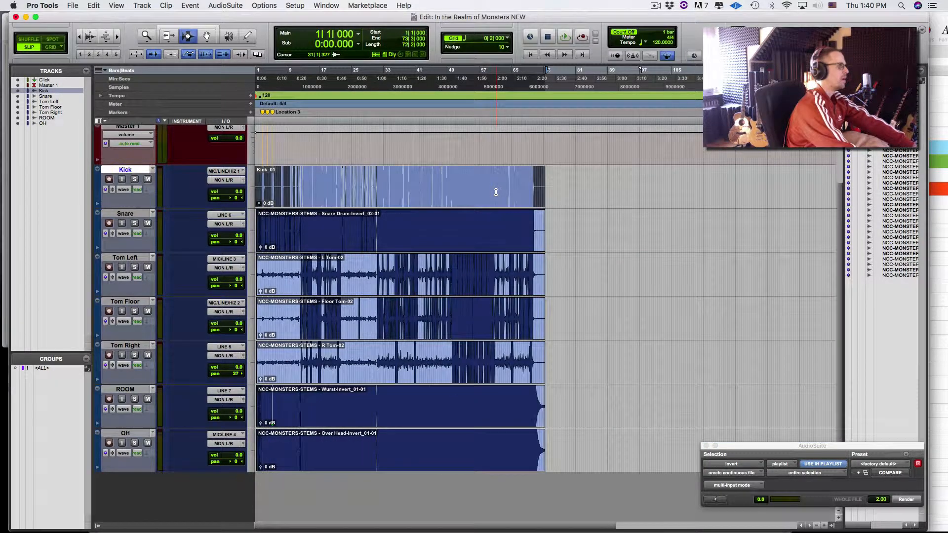
key(super+bracketright)
key(super+bracketright)
key(super+bracketright)
key(super+bracketright)
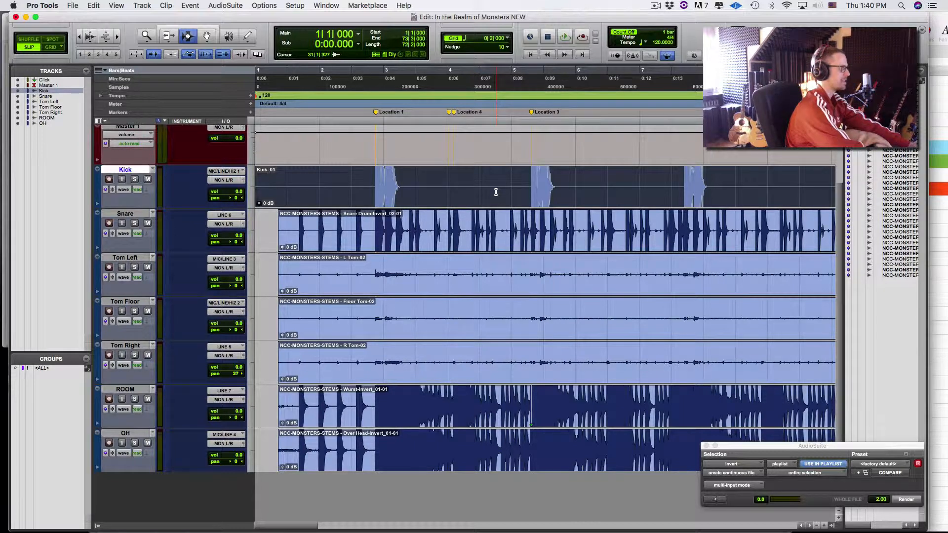
- Consolidate the Snare, Tom Left and Tom Floor tracks into their own _01 clips
key(p)
key(semicolon)
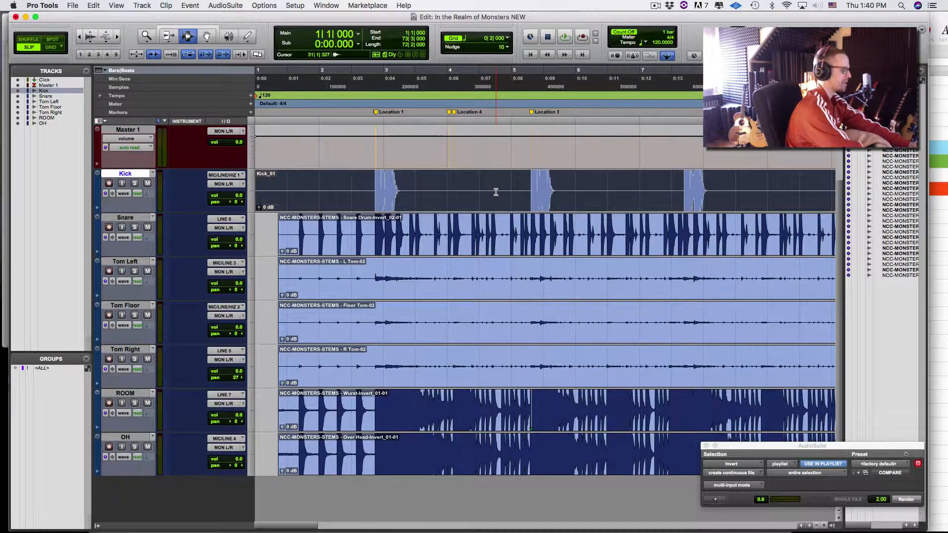
key(semicolon)
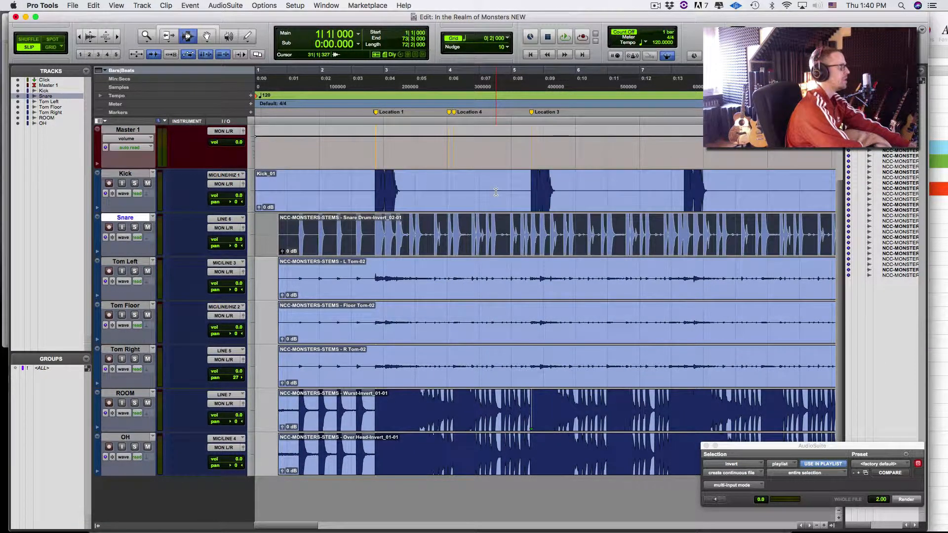
key(alt+shift+3)
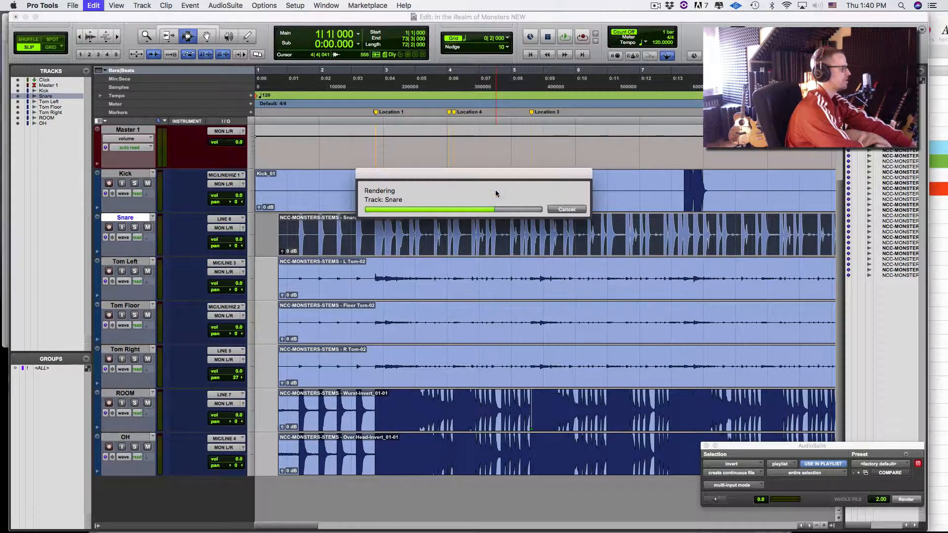
key(semicolon)
key(alt+shift+3)
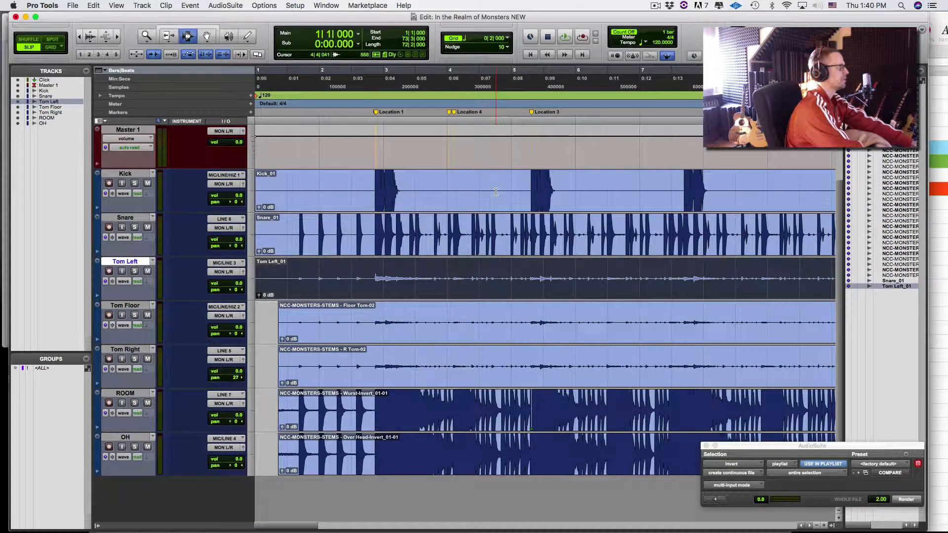
key(semicolon)
key(alt+shift+3)
- Consolidate the Tom Right, ROOM and OH tracks, ending with OH_01
key(semicolon)
key(alt+shift+3)
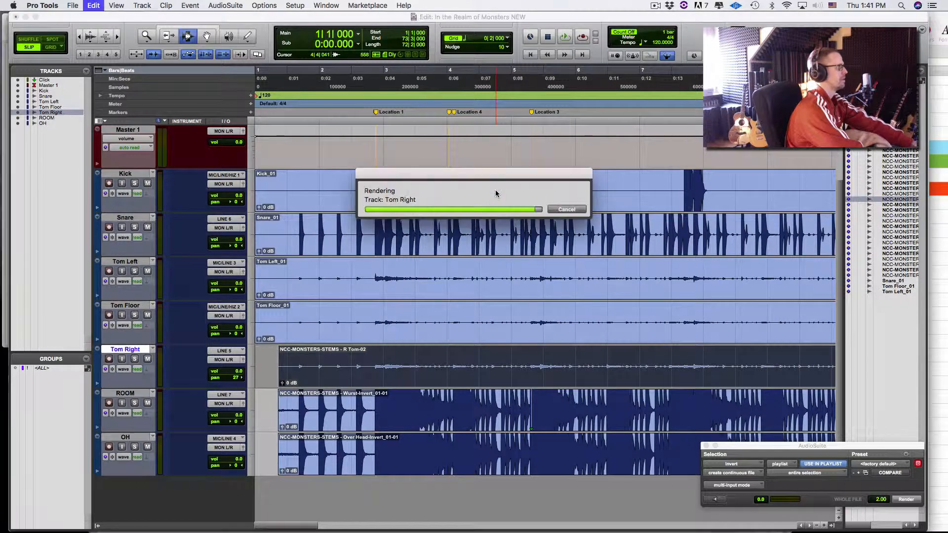
key(semicolon)
key(alt+shift+3)
key(semicolon)
key(alt+shift+3)
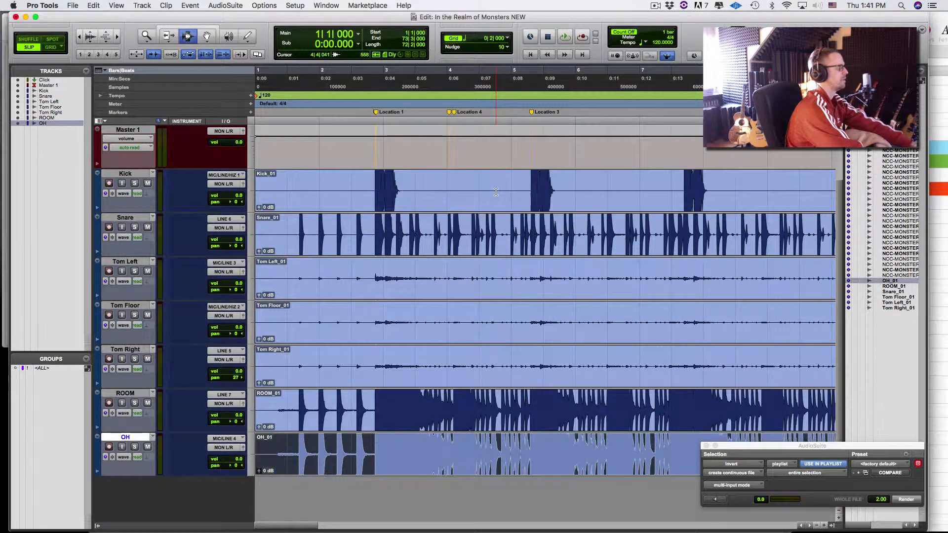